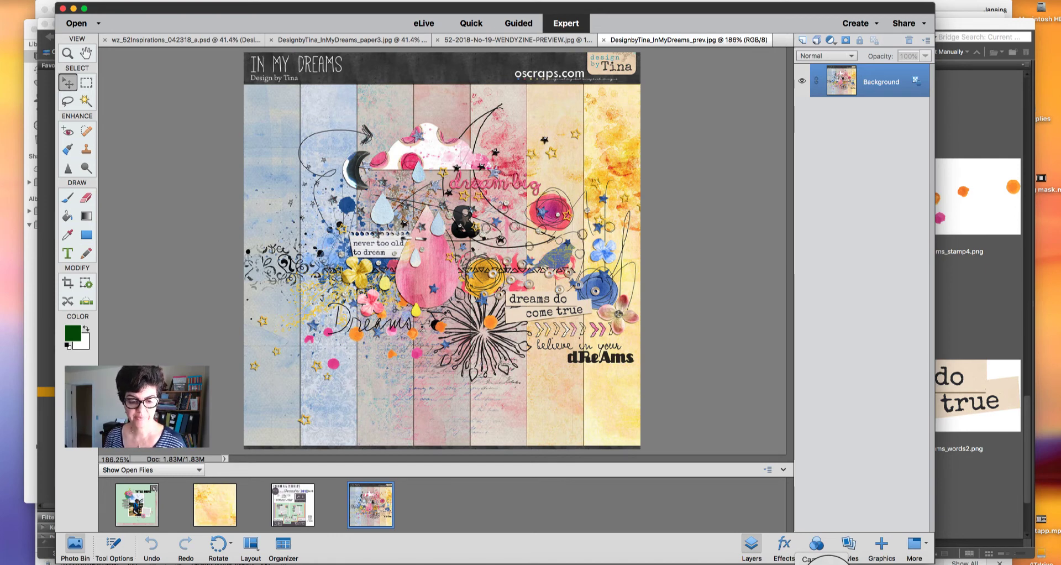
# Step: Compare the 52 Inspirations template preview with the layout in progress
pyautogui.click(288, 508)
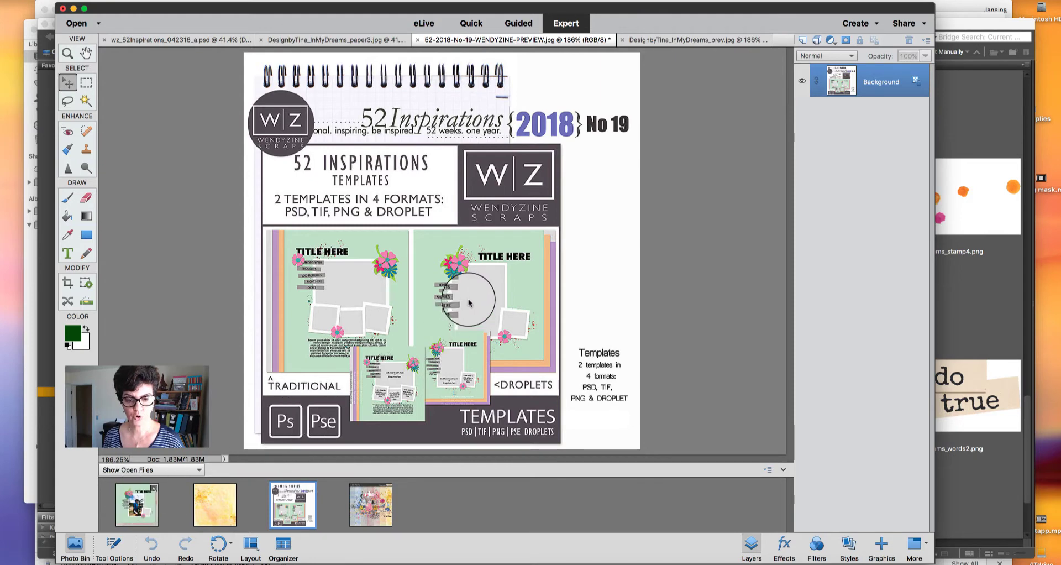
pyautogui.click(146, 515)
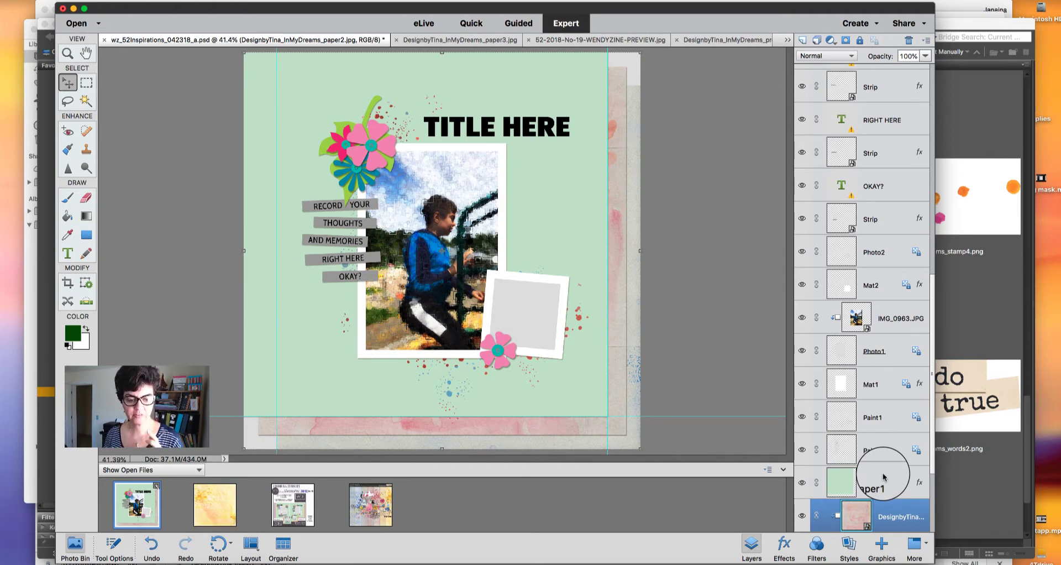
pyautogui.click(288, 505)
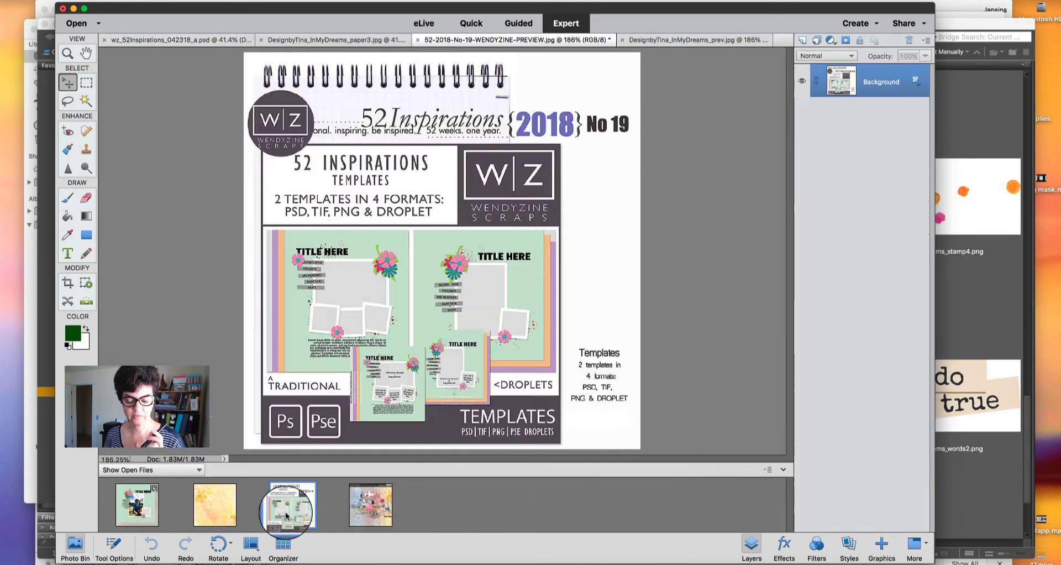
pyautogui.click(148, 511)
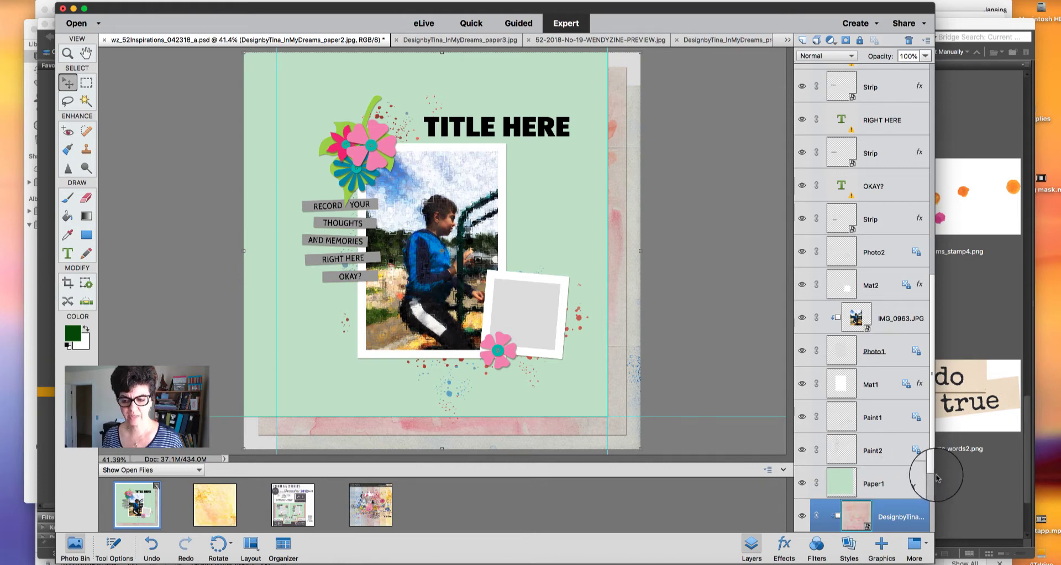
# Step: Add the yellow DesignbyTina_InMyDreams_paper3 image above the Paper1 layer and clip it to Paper1
pyautogui.moveTo(936, 476); pyautogui.dragTo(1008, 475)
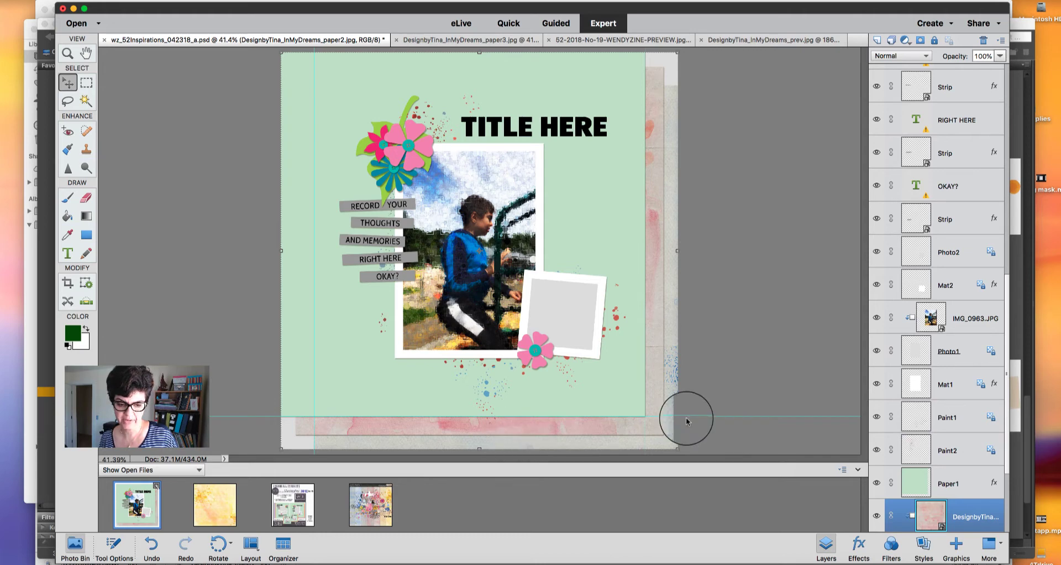
pyautogui.click(947, 484)
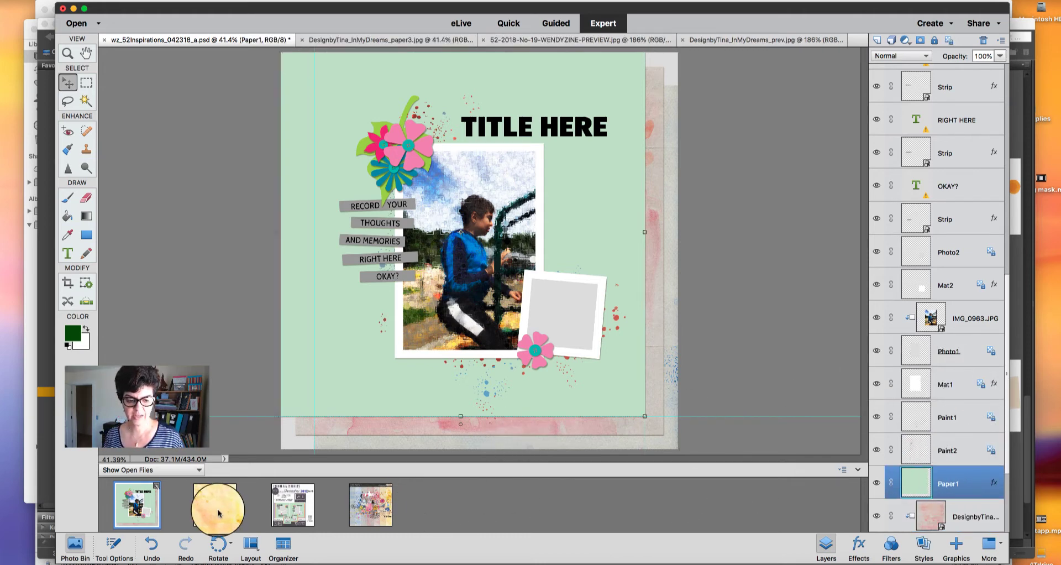
pyautogui.moveTo(215, 506); pyautogui.dragTo(378, 296)
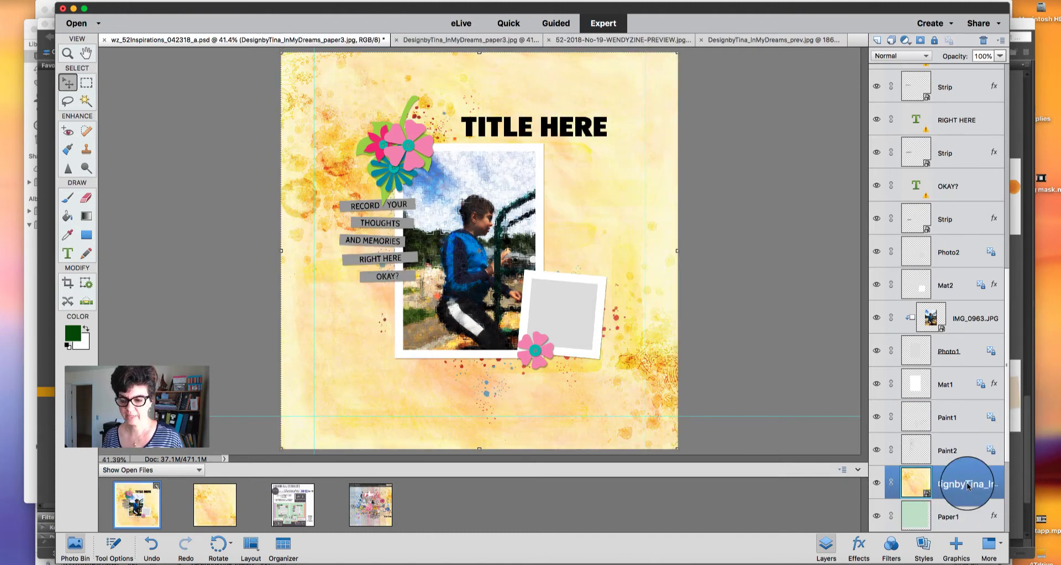
pyautogui.keyDown('alt'); pyautogui.click(940, 503); pyautogui.keyUp('alt')
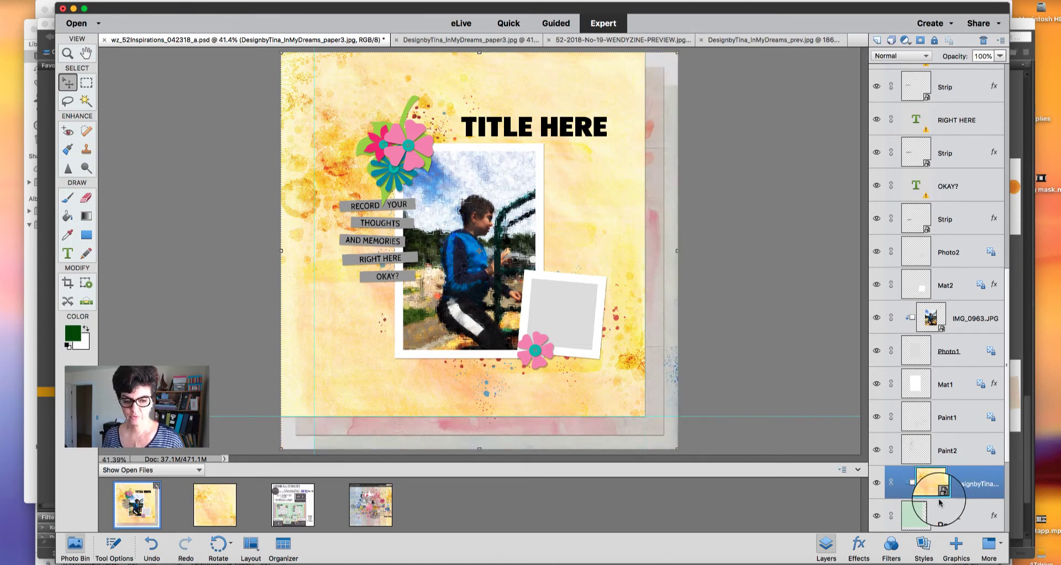
# Step: Hide the Photo2 and Mat2 layers of the small photo frame and the TITLE HERE text layer
pyautogui.click(962, 320)
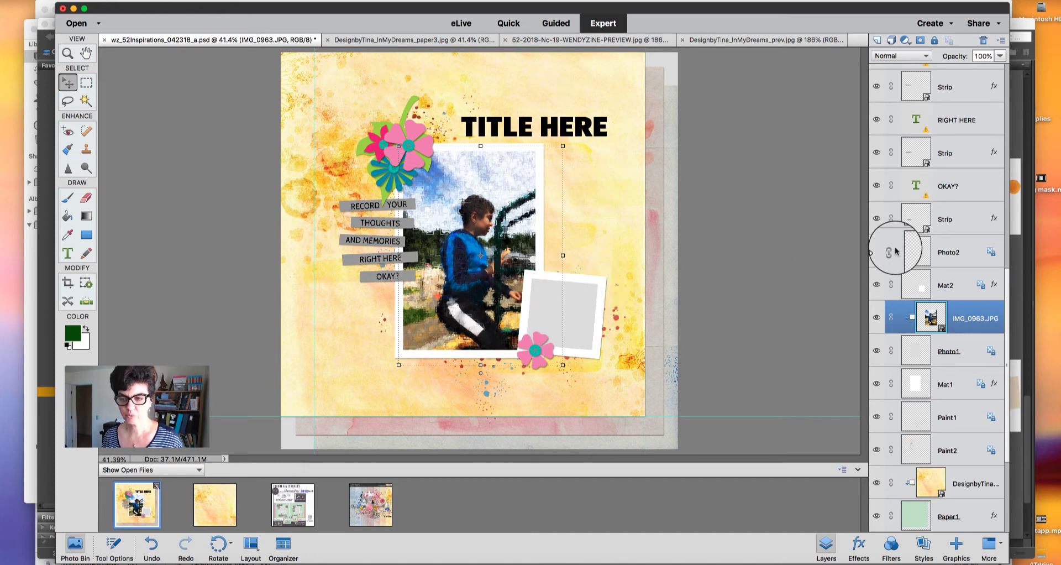
pyautogui.click(877, 251)
pyautogui.click(876, 284)
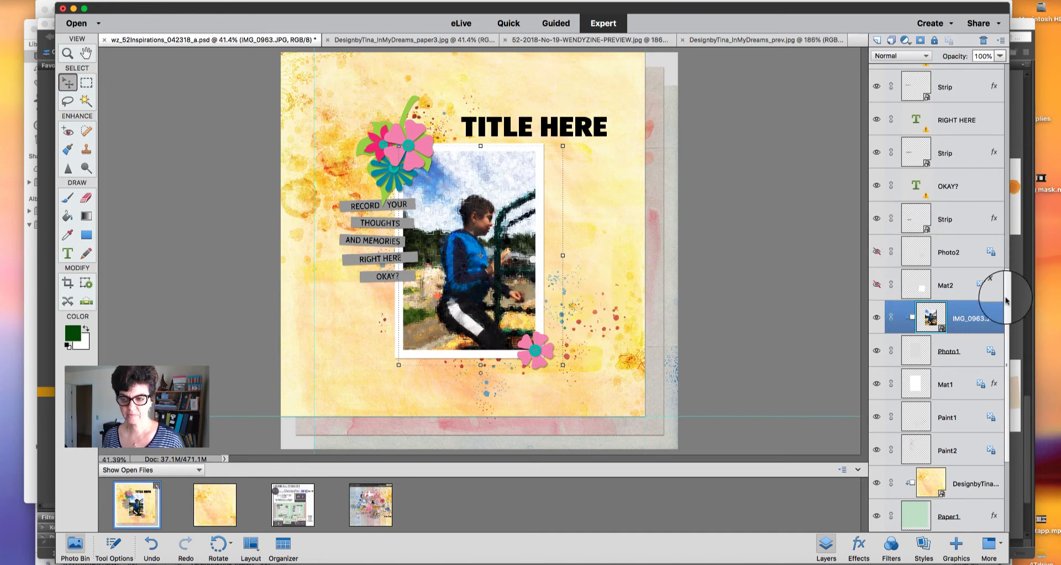
pyautogui.scroll(3, 1005, 264)
pyautogui.moveTo(1004, 264); pyautogui.dragTo(1004, 148)
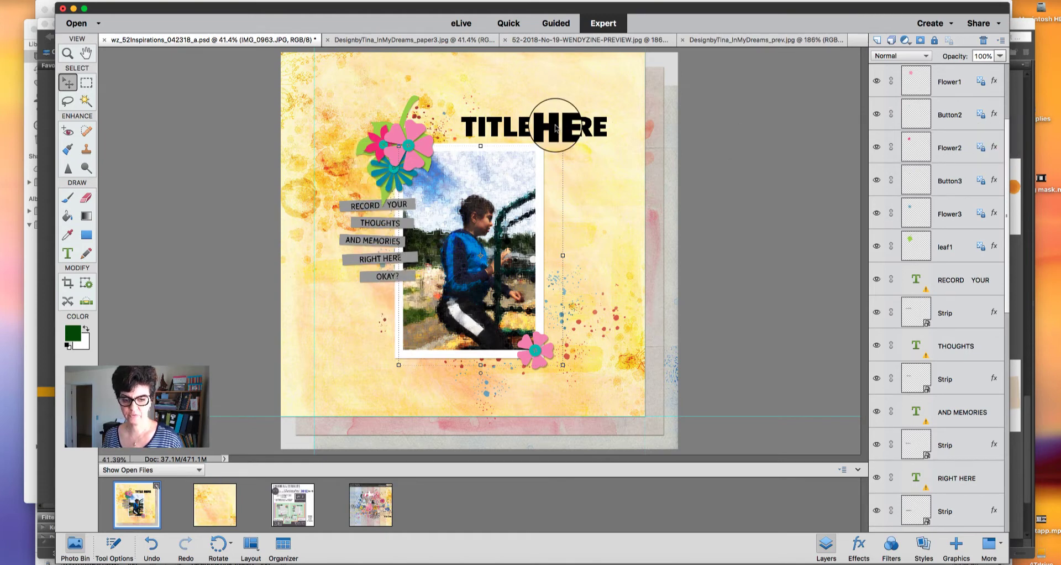
pyautogui.scroll(4, 943, 215)
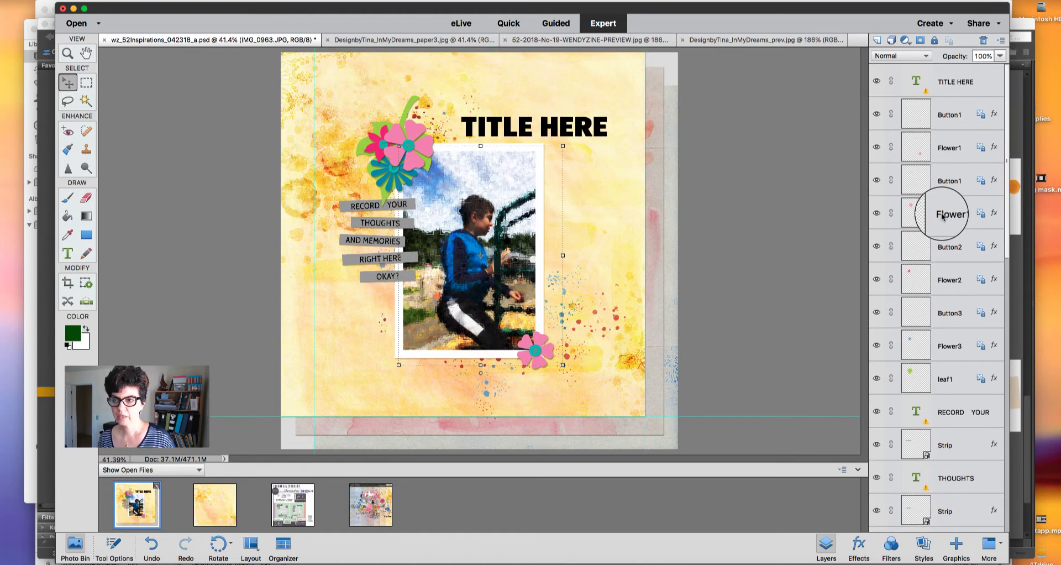
pyautogui.click(877, 82)
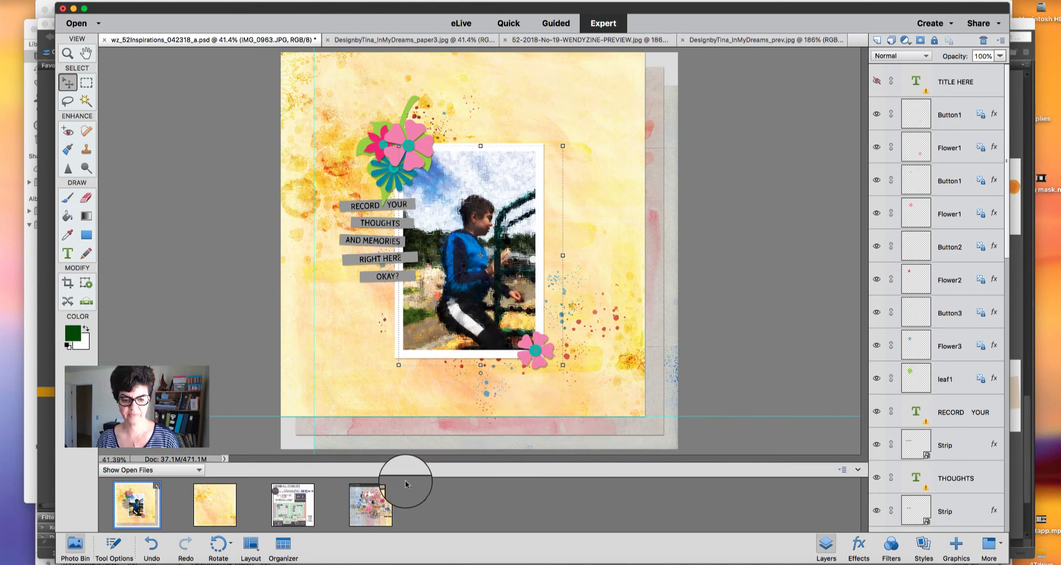
# Step: Browse the DesignbyTina_InMyDreams_EP folder in Adobe Bridge and open DesignbyTina_InMyDreams_splatter.png in Photoshop Elements
pyautogui.click(740, 563)
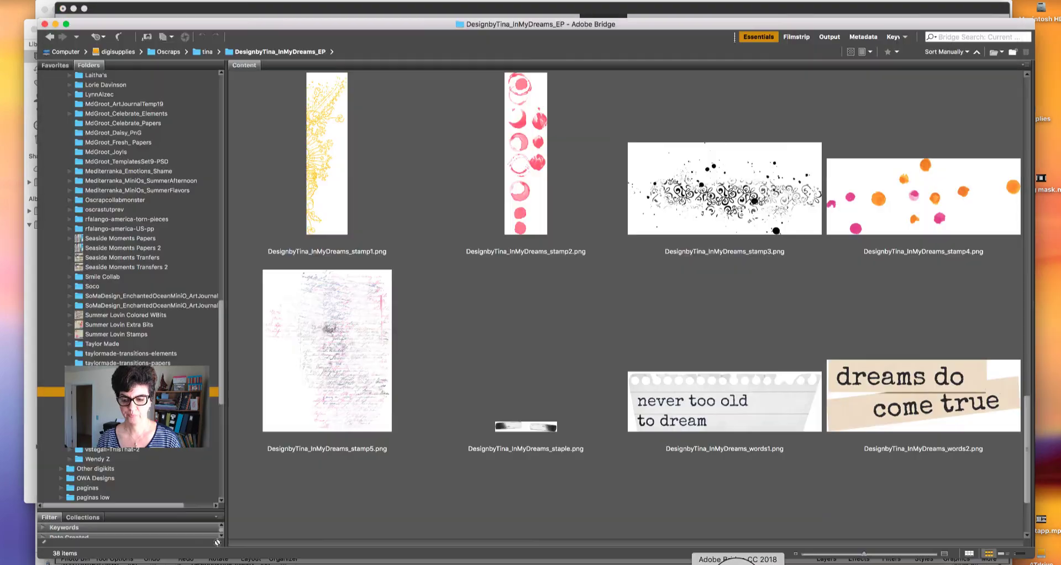
pyautogui.scroll(-3, 940, 265)
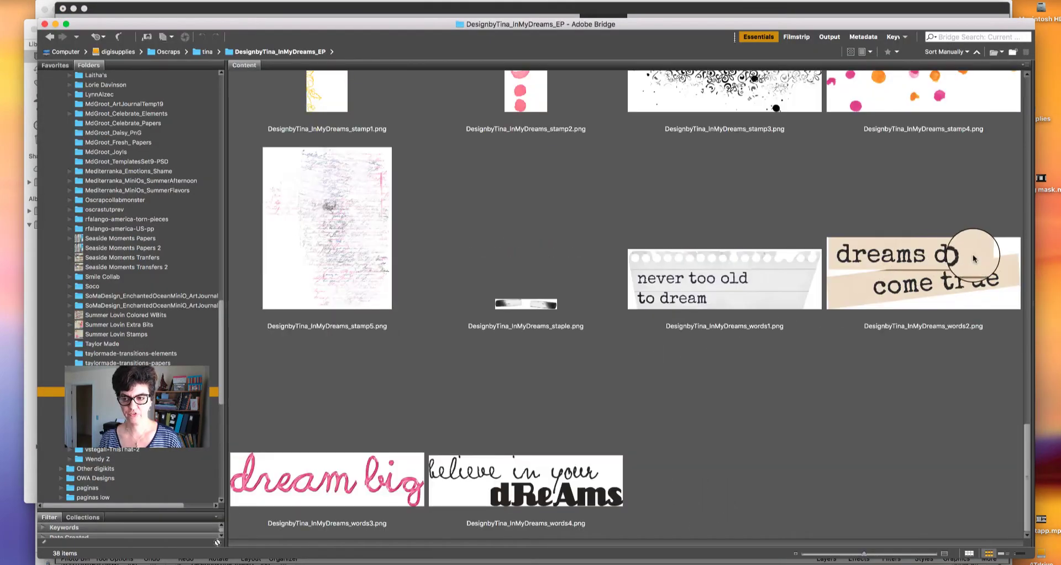
pyautogui.scroll(10, 1023, 443)
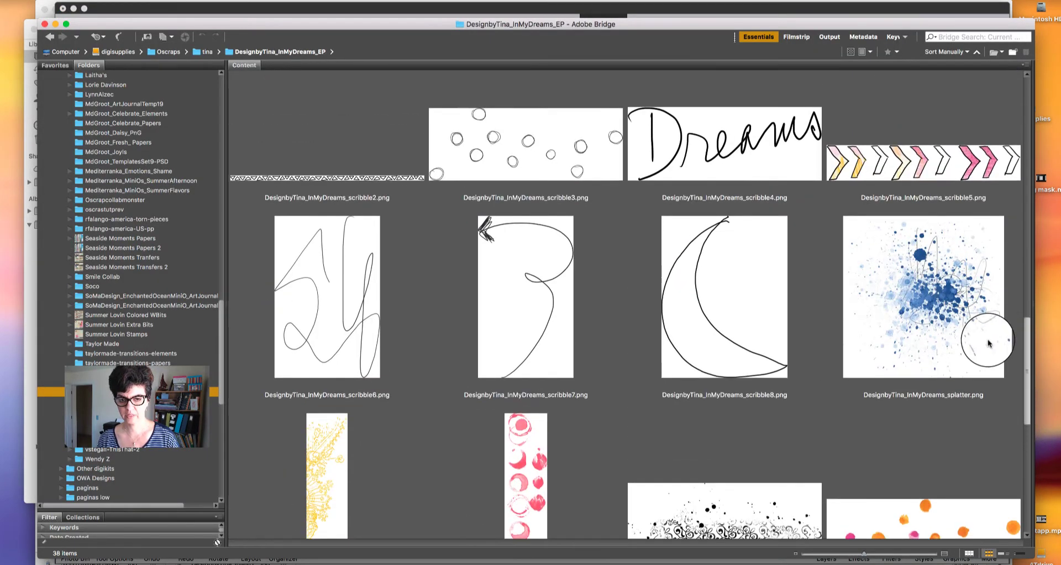
pyautogui.scroll(10, 977, 308)
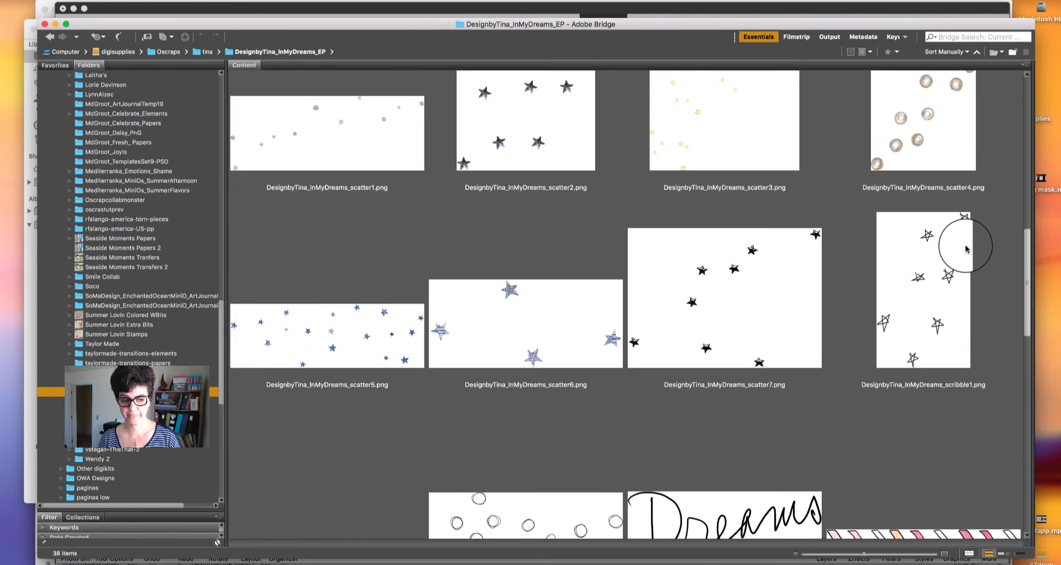
pyautogui.scroll(10, 962, 240)
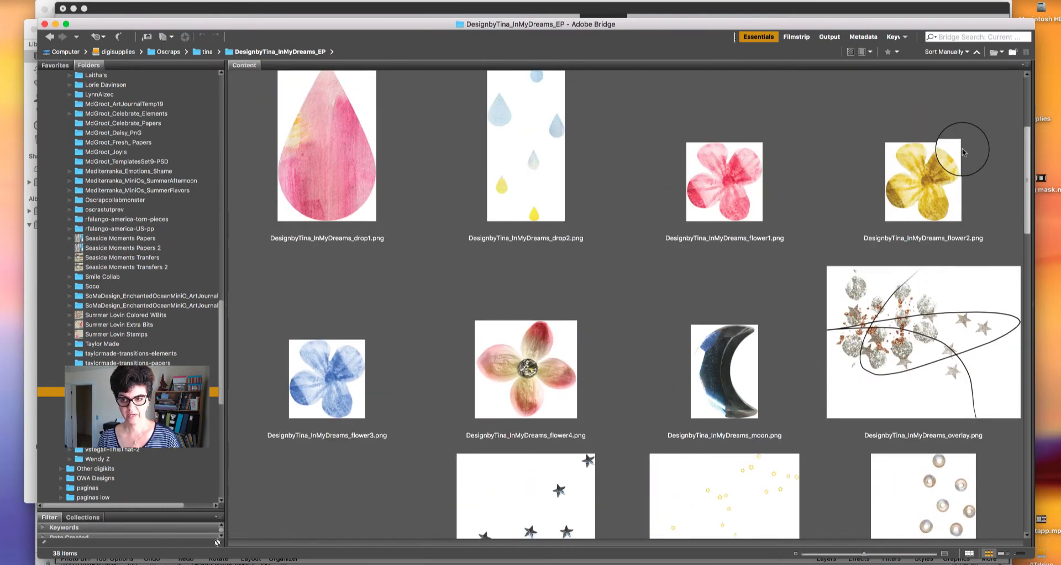
pyautogui.moveTo(1027, 202); pyautogui.dragTo(1002, 141)
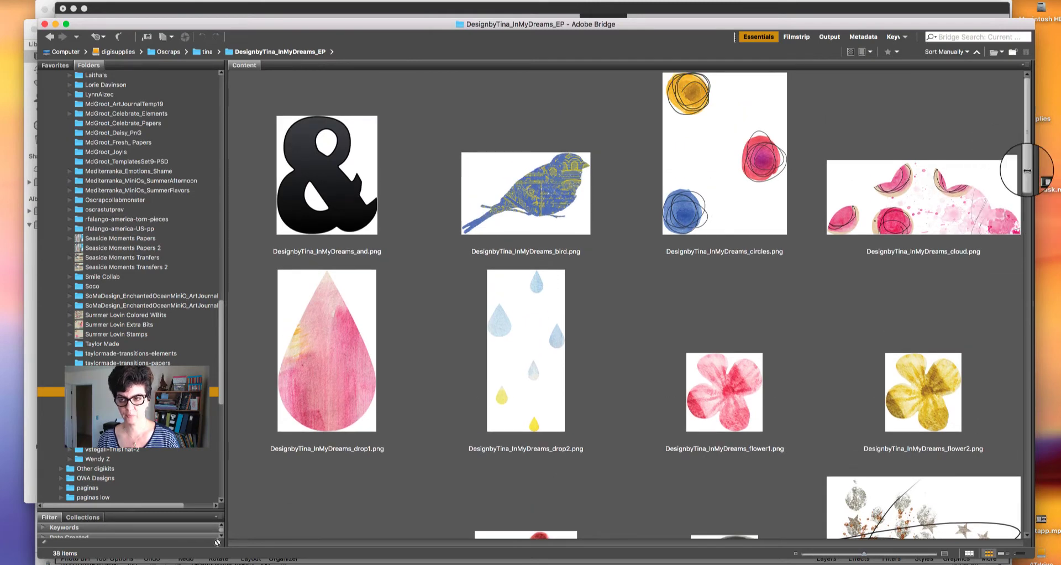
pyautogui.click(901, 559)
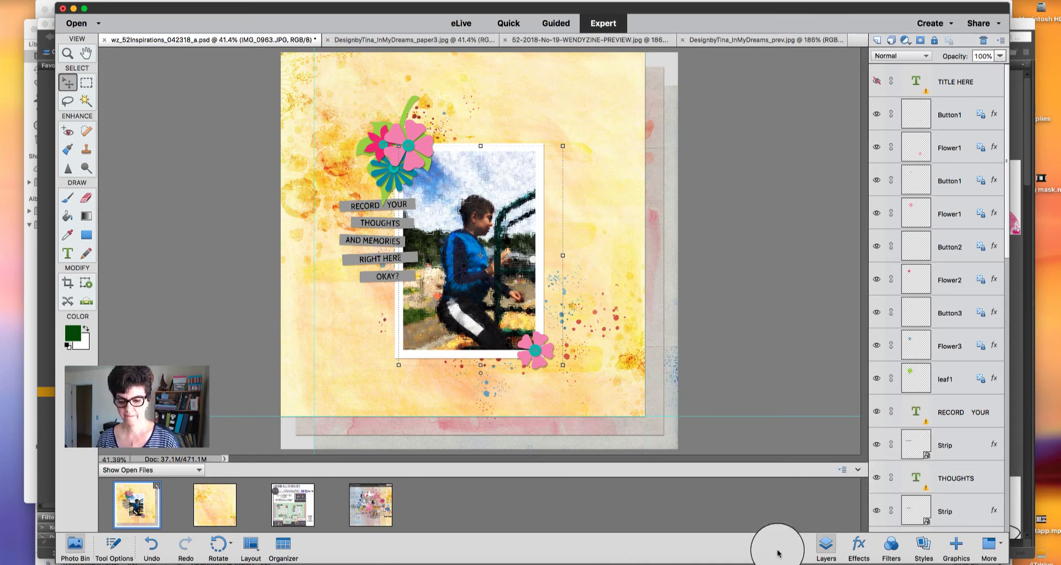
pyautogui.click(737, 558)
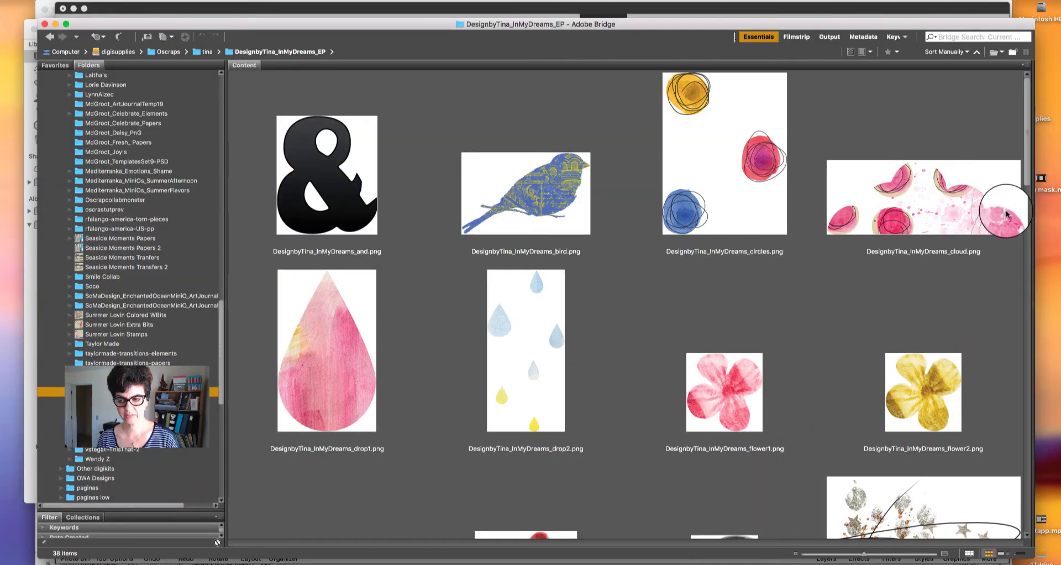
pyautogui.moveTo(1028, 172)
pyautogui.mouseDown()
pyautogui.moveTo(1026, 279)
pyautogui.moveTo(1050, 384)
pyautogui.moveTo(1035, 390)
pyautogui.moveTo(1038, 447)
pyautogui.mouseUp()
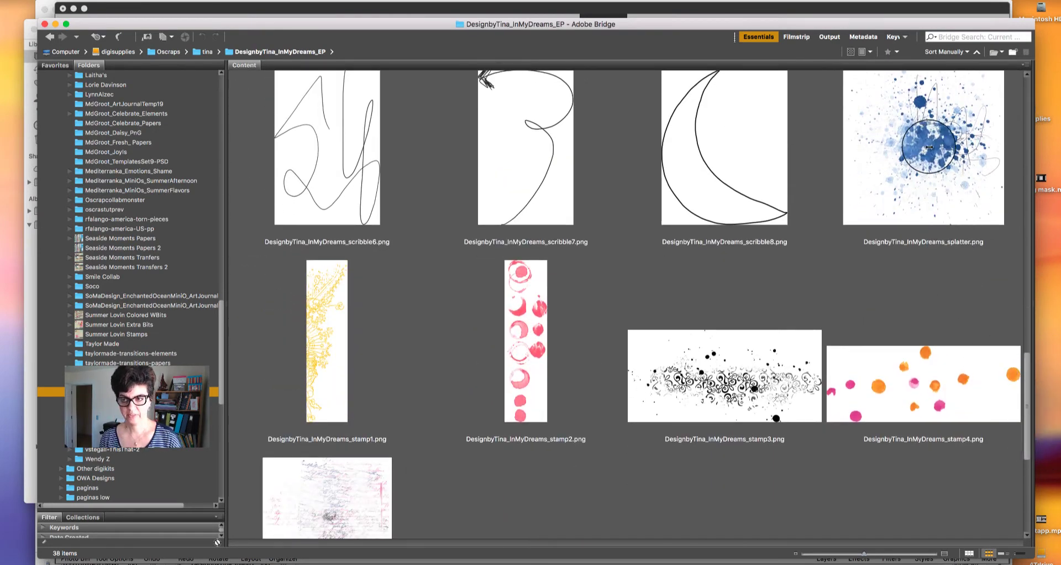
pyautogui.moveTo(928, 151); pyautogui.dragTo(843, 564)
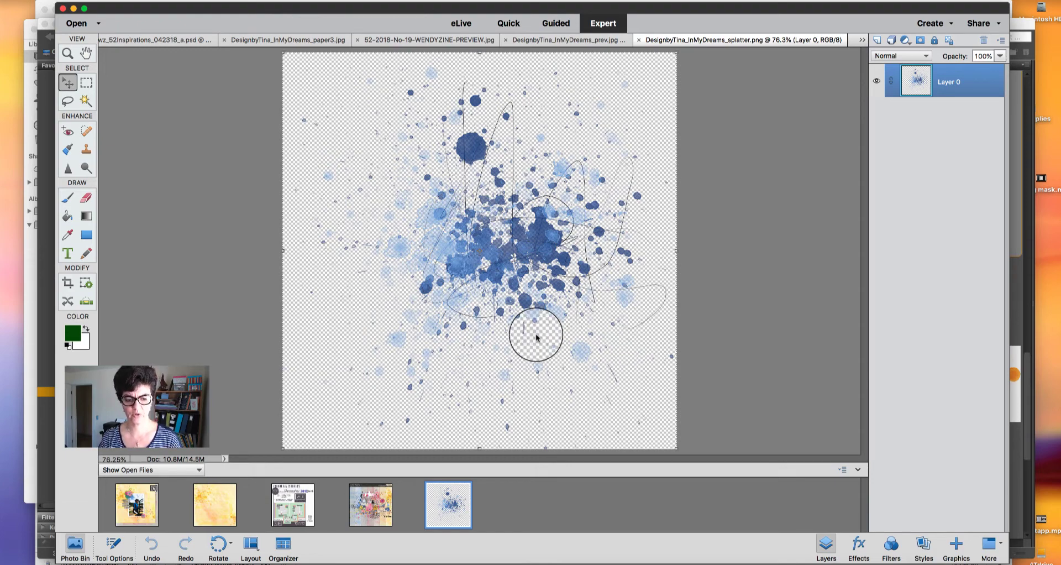
# Step: Close the DesignbyTina_InMyDreams_paper3.jpg document and return to the wz_52Inspirations_042318_a.psd layout
pyautogui.click(221, 509)
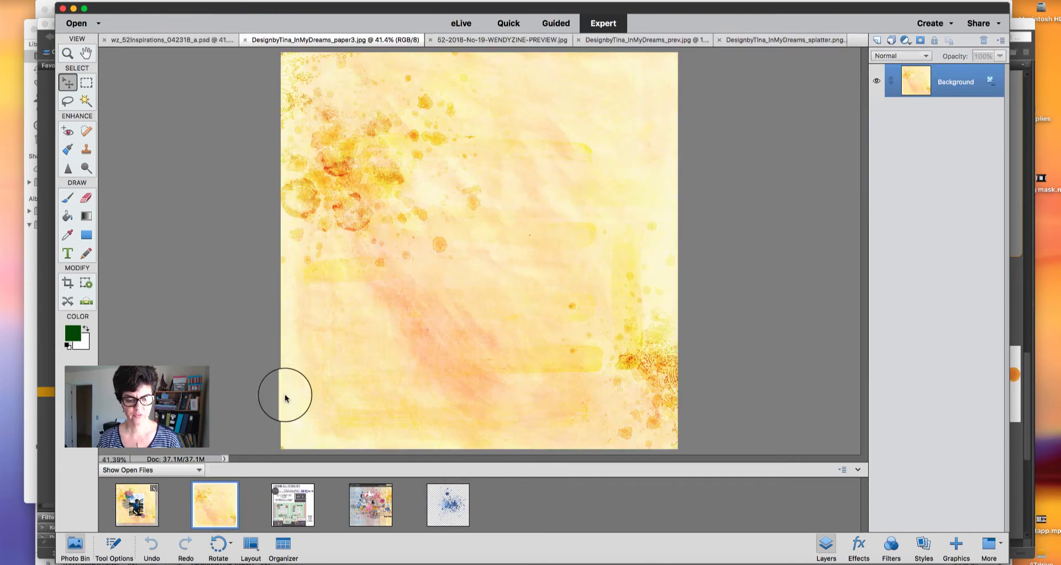
pyautogui.click(244, 41)
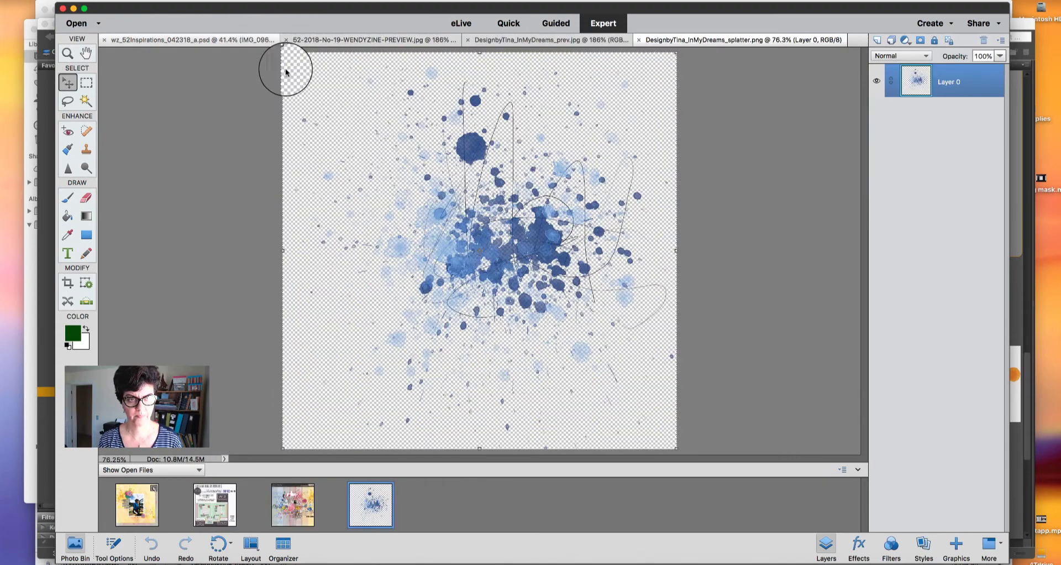
pyautogui.click(158, 509)
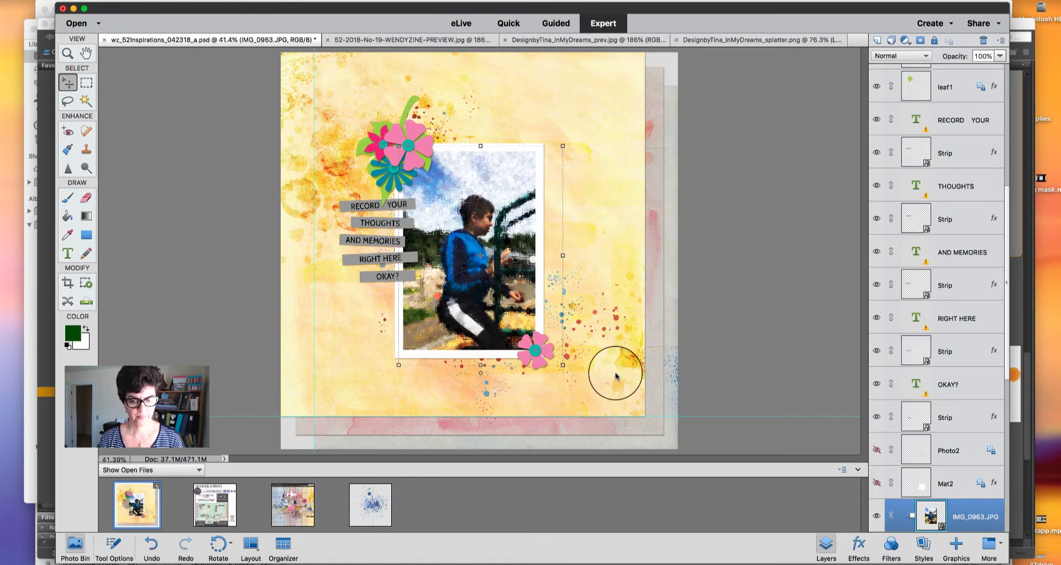
# Step: Place the blue splatter above the clipped yellow paper at the photo's lower-left corner, and hide the guides
pyautogui.moveTo(1010, 356); pyautogui.dragTo(1010, 446)
pyautogui.click(939, 478)
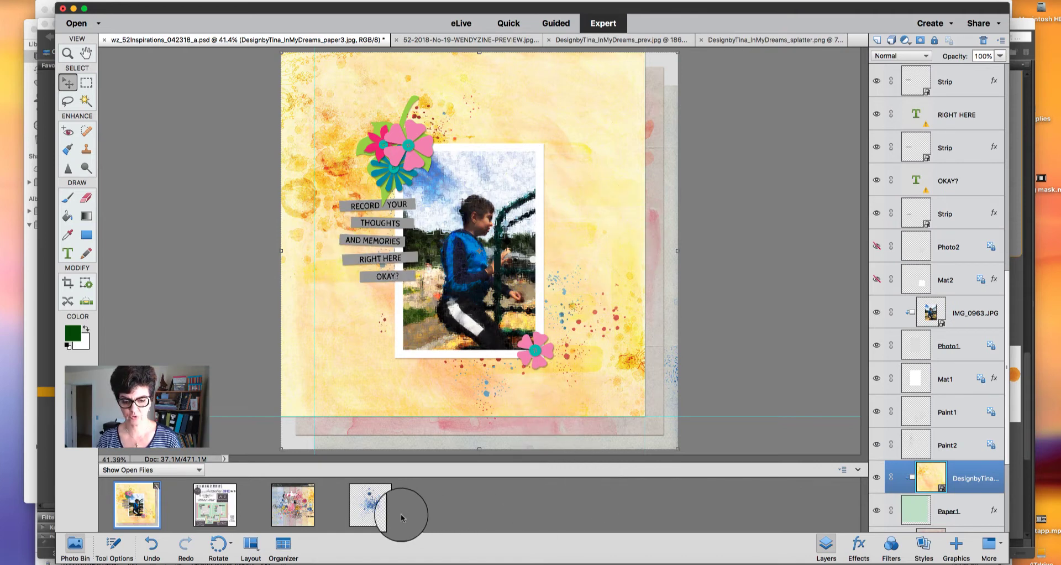
pyautogui.moveTo(401, 517); pyautogui.dragTo(404, 370)
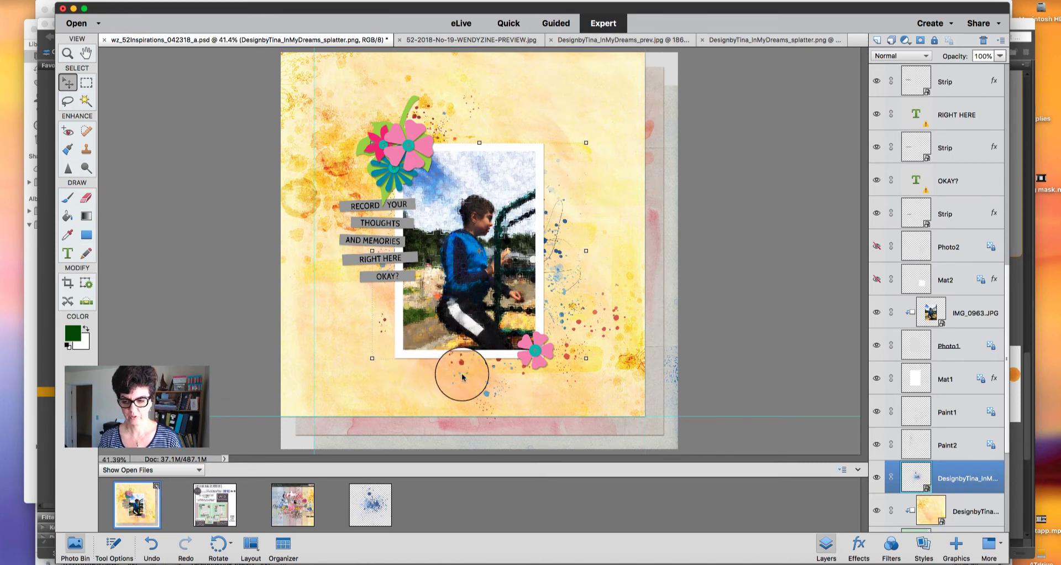
pyautogui.moveTo(412, 316); pyautogui.dragTo(367, 348)
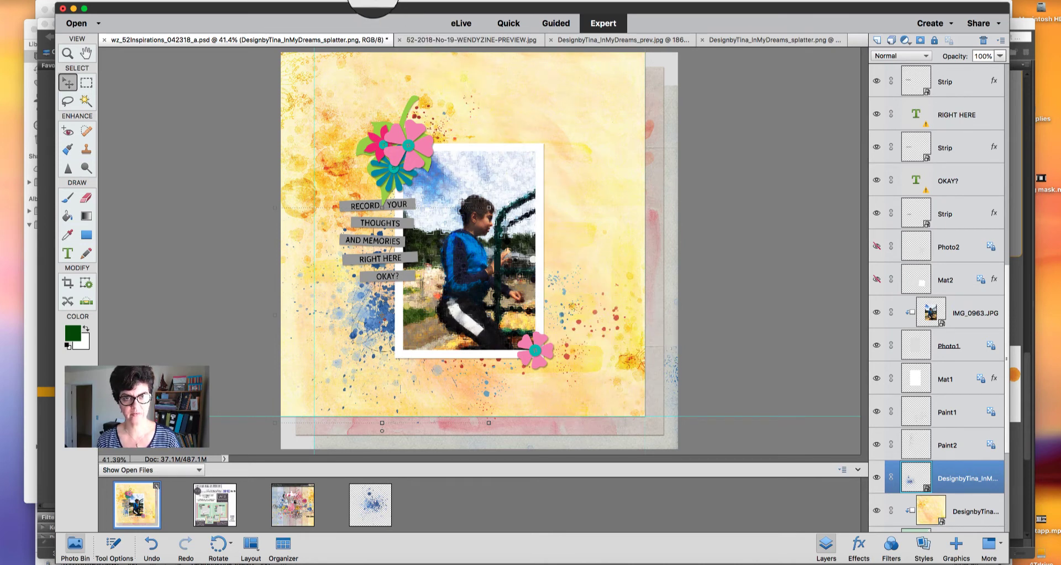
pyautogui.click(374, 3)
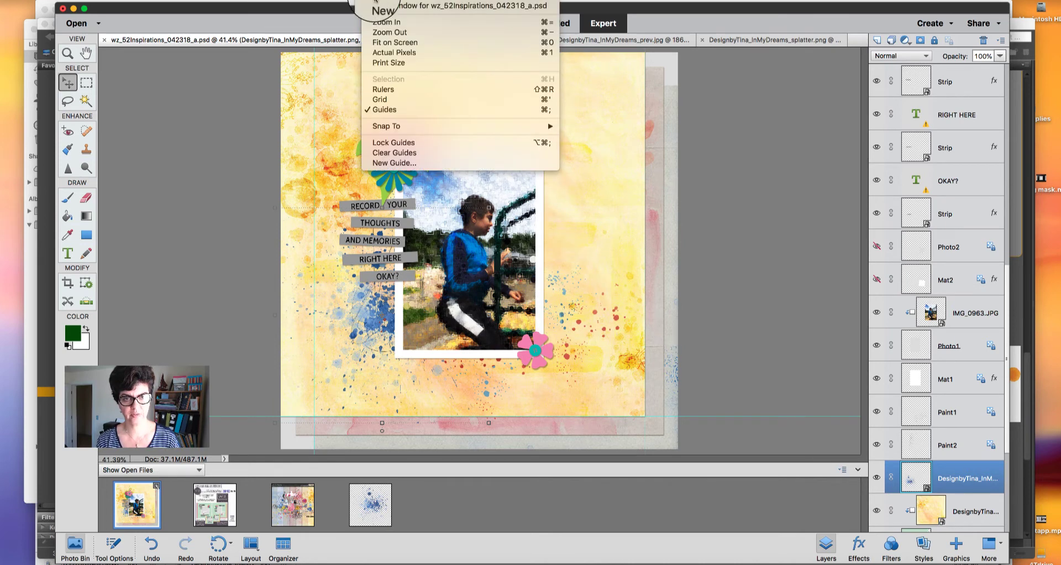
pyautogui.click(387, 109)
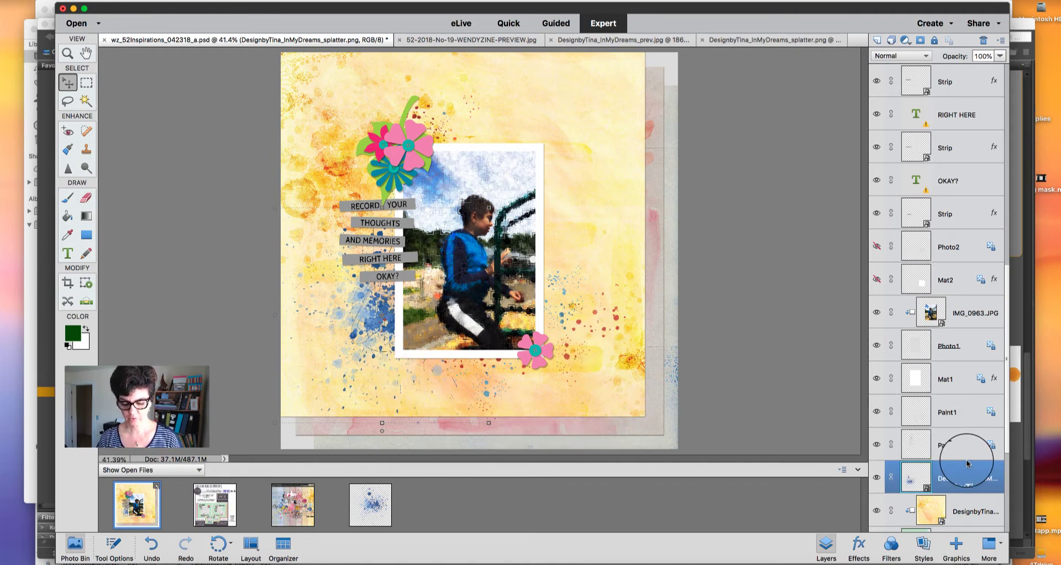
# Step: Duplicate the splatter layer, move the copy beneath Paper1, and position it at the page's upper right edge
pyautogui.press('super+j')
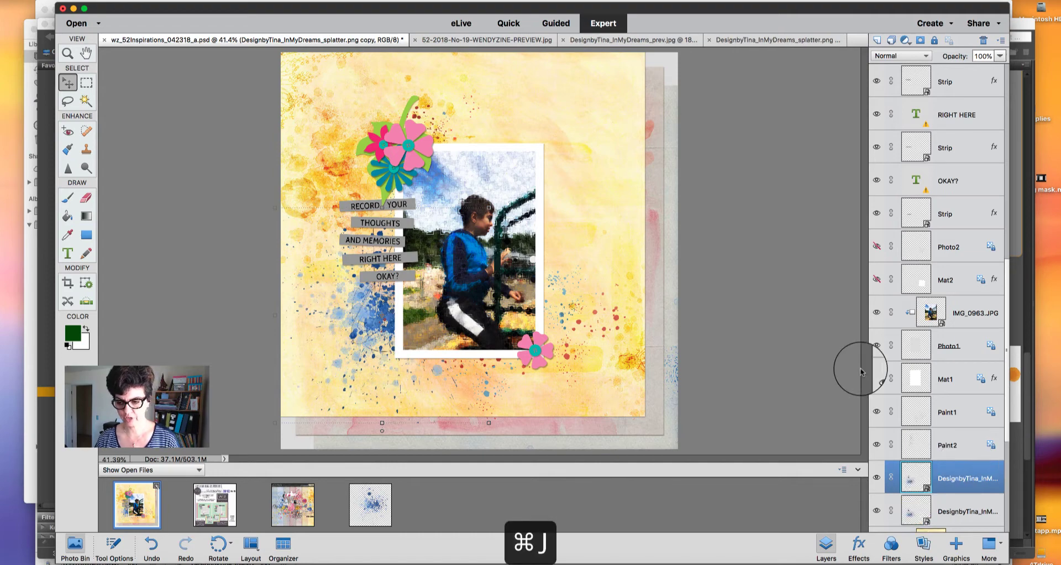
pyautogui.scroll(-2, 1004, 440)
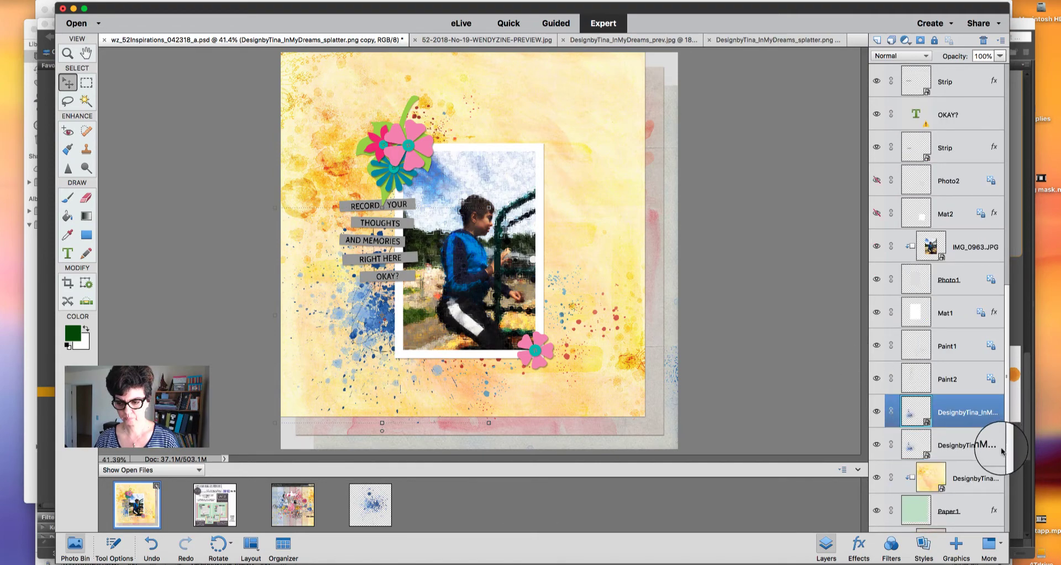
pyautogui.scroll(-1, 1001, 448)
pyautogui.moveTo(939, 380); pyautogui.dragTo(944, 498)
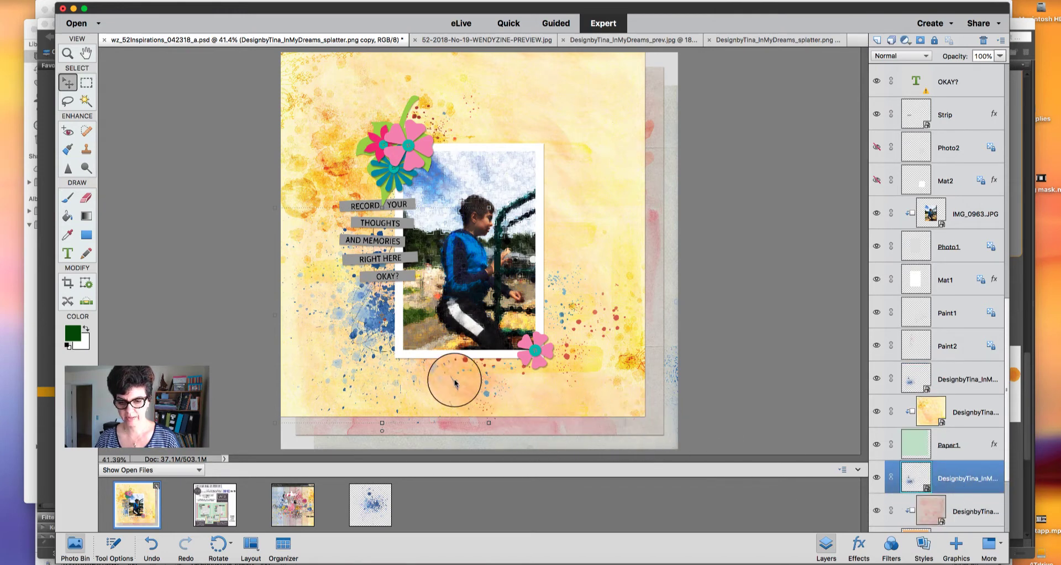
pyautogui.moveTo(393, 346); pyautogui.dragTo(607, 209)
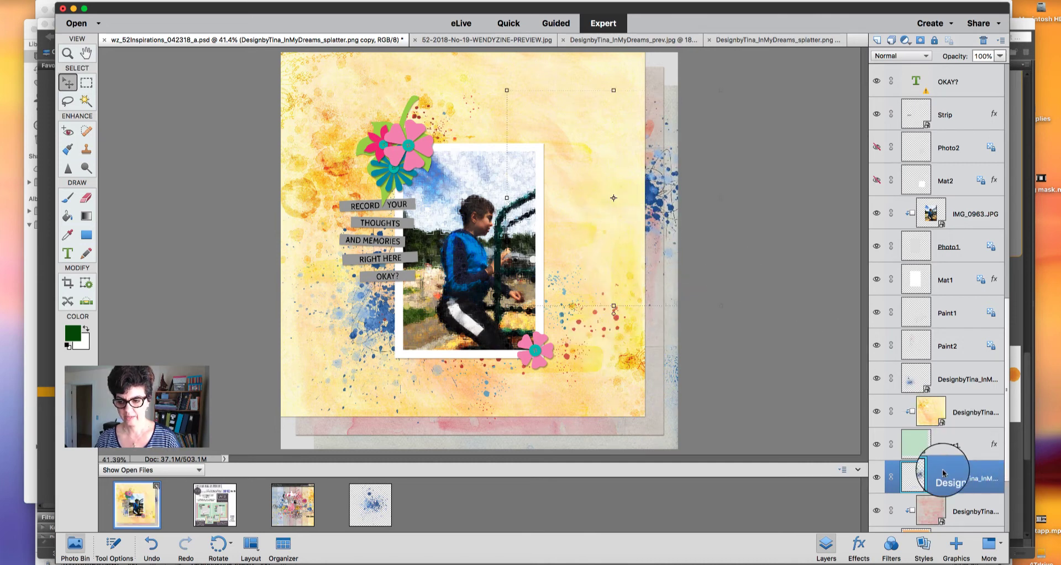
# Step: Clip the blue splatter copy beneath Paper1 to the pink paper
pyautogui.scroll(-1, 1005, 437)
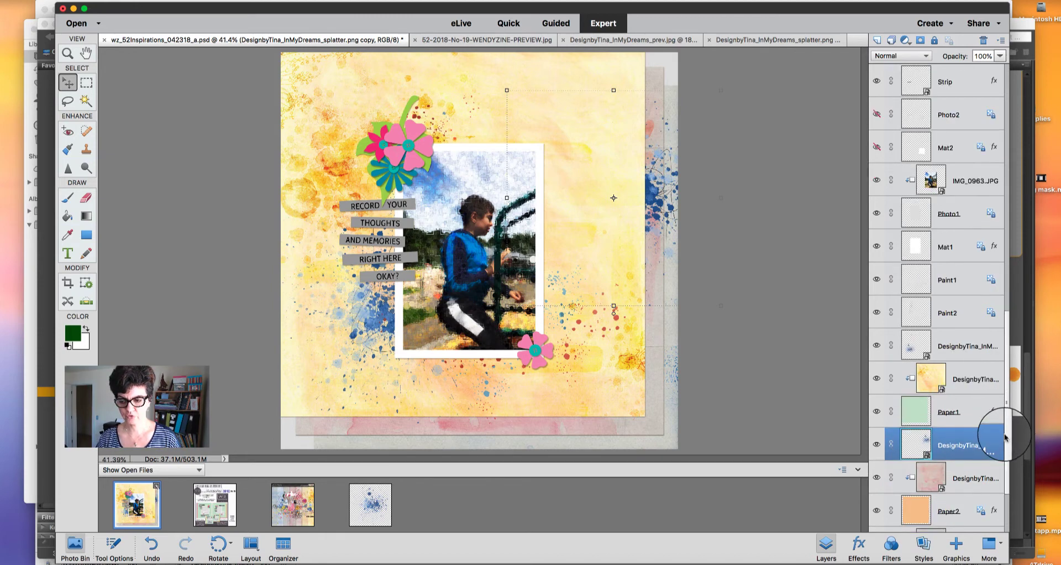
pyautogui.keyDown('alt'); pyautogui.click(950, 462); pyautogui.keyUp('alt')
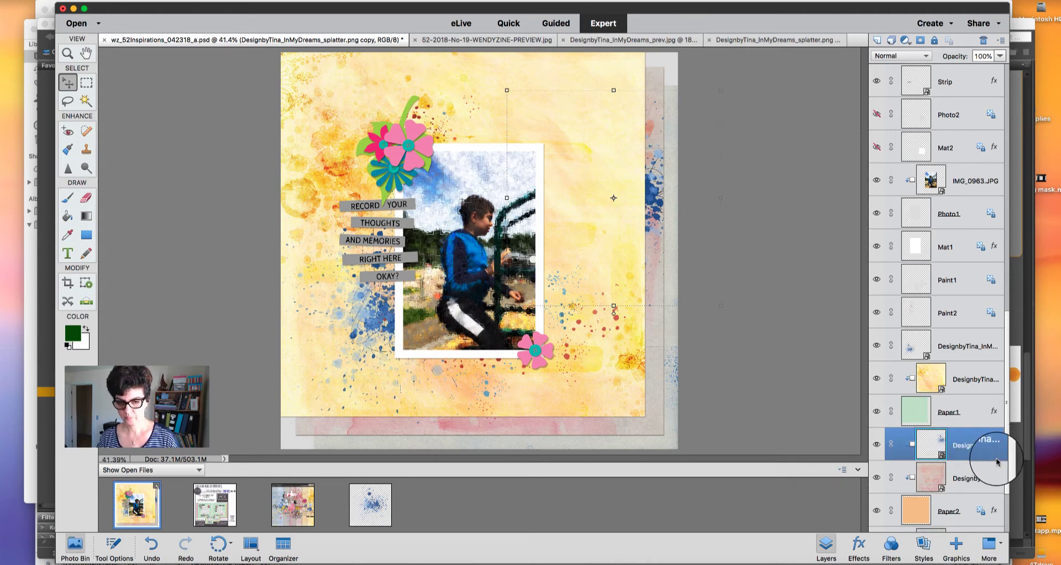
# Step: Bring DesignbyTina_InMyDreams_stamp2.png from Adobe Bridge into the Photoshop Elements layout and clip it along the yellow paper's upper right edge
pyautogui.click(738, 563)
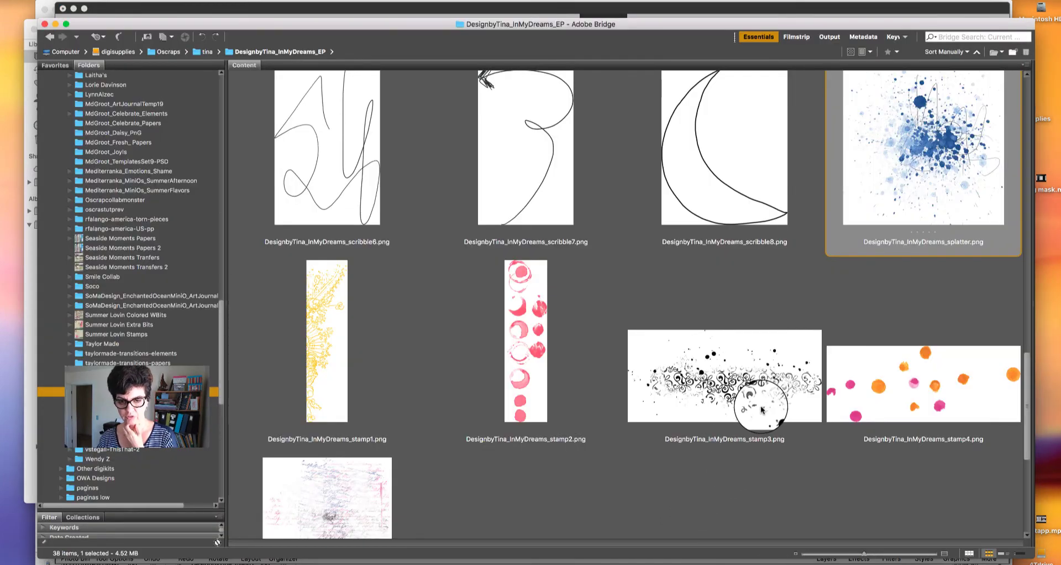
pyautogui.moveTo(550, 360); pyautogui.dragTo(840, 552)
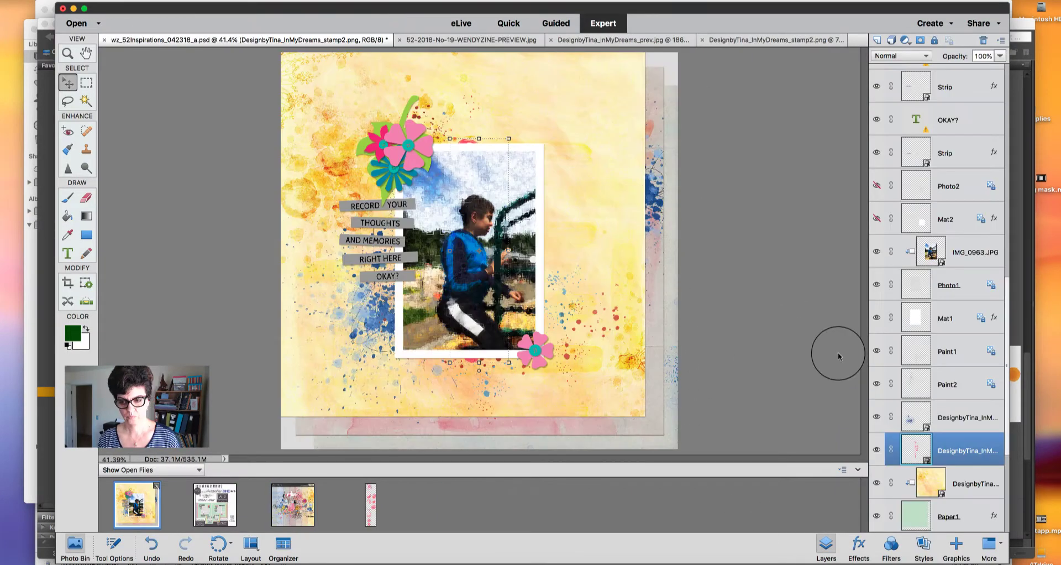
pyautogui.moveTo(487, 231); pyautogui.dragTo(627, 131)
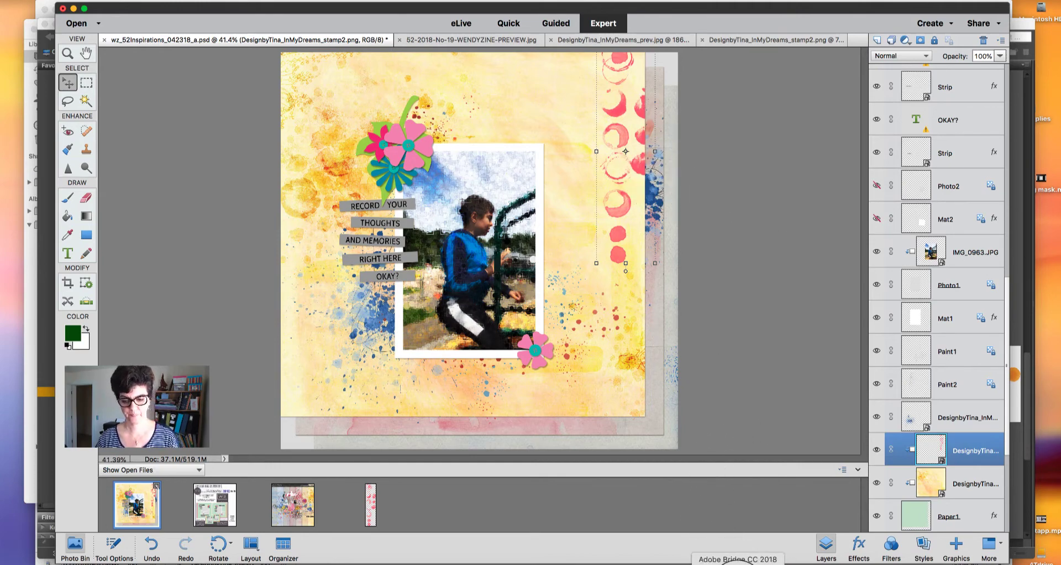
# Step: Add DesignbyTina_InMyDreams_stamp5.png and stamp4.png from Adobe Bridge, placing the script behind the photo and the dots by its lower-left corner
pyautogui.click(738, 563)
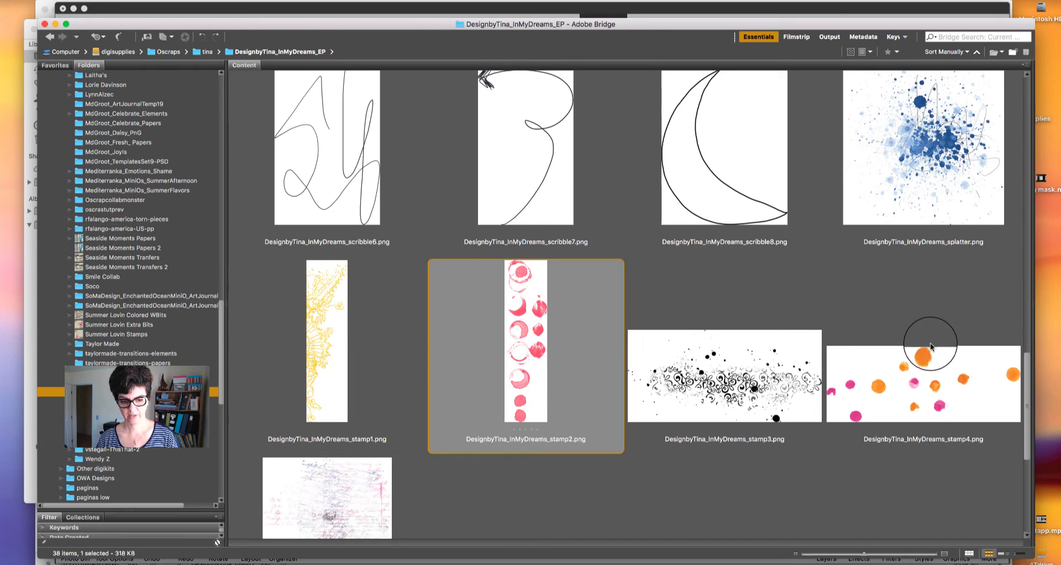
pyautogui.scroll(-5, 1023, 391)
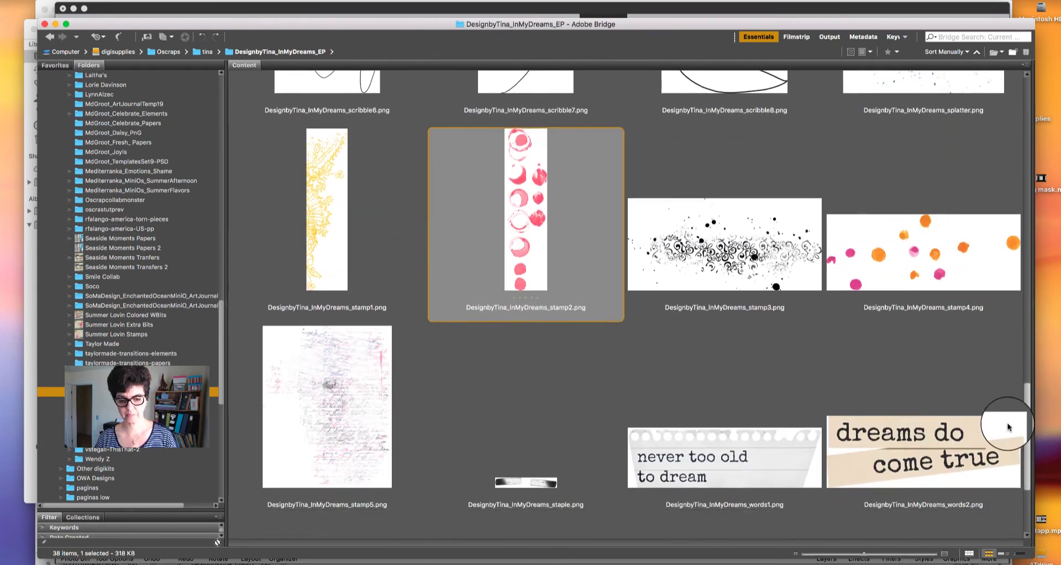
pyautogui.click(351, 387)
pyautogui.scroll(-2, 785, 530)
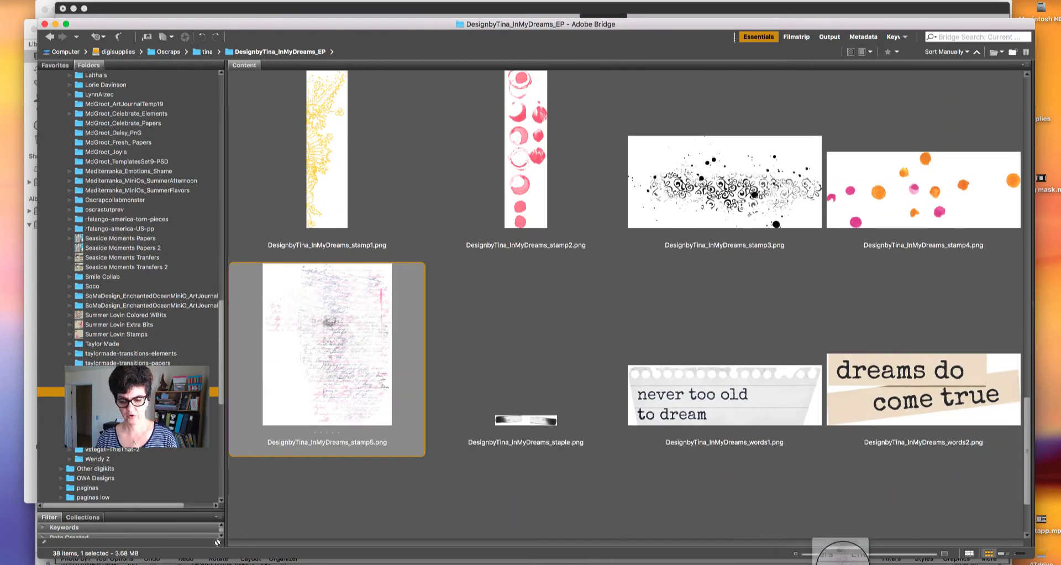
pyautogui.click(840, 557)
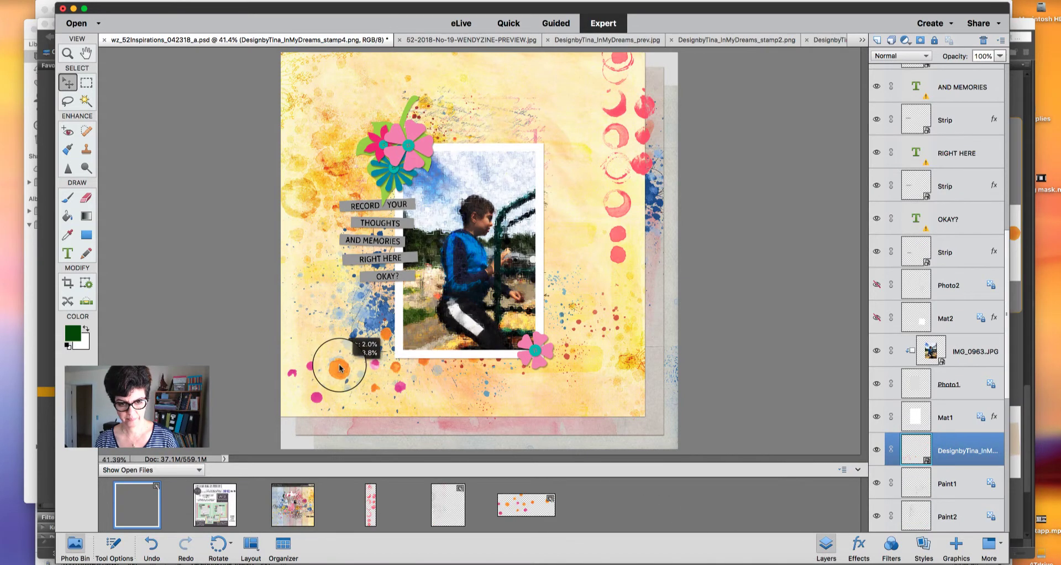
pyautogui.moveTo(339, 365); pyautogui.dragTo(339, 365)
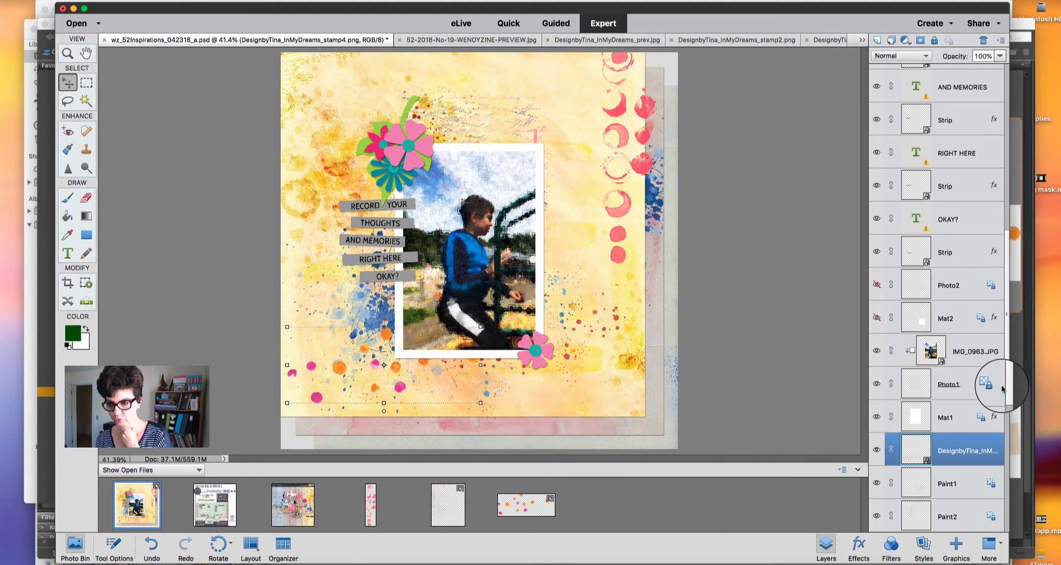
# Step: Duplicate the stamp5 script layer, clip the copy above the pink paper beneath Paper1, turn it sideways and position it along the lower edge
pyautogui.moveTo(1007, 390); pyautogui.dragTo(1004, 442)
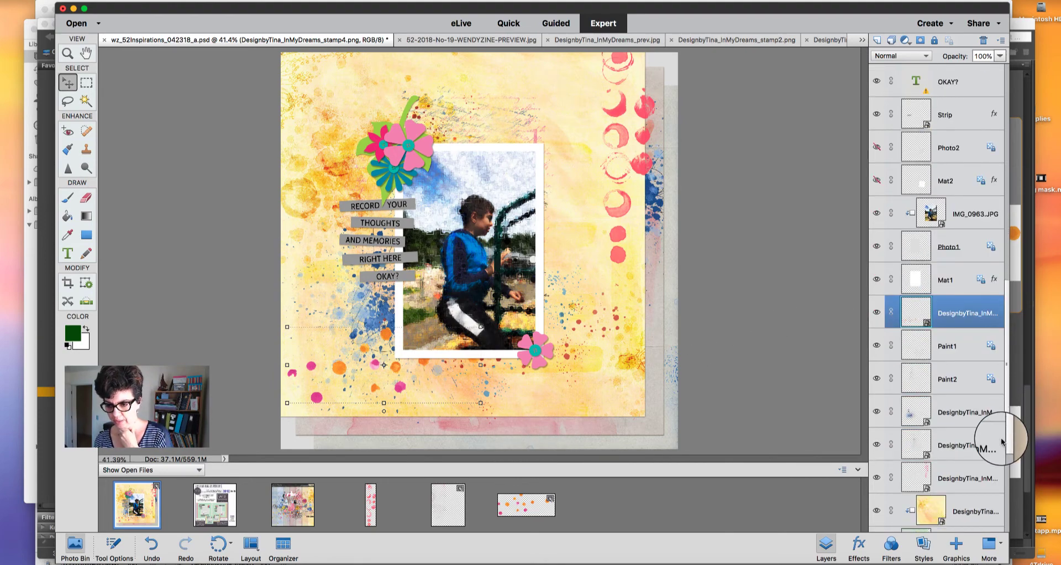
pyautogui.click(956, 444)
pyautogui.click(877, 441)
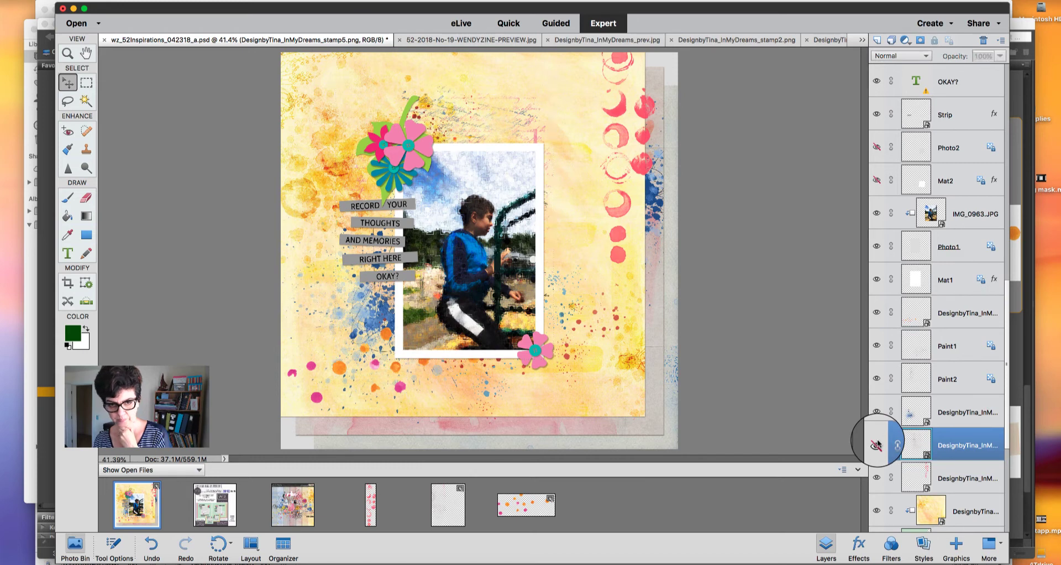
pyautogui.click(881, 441)
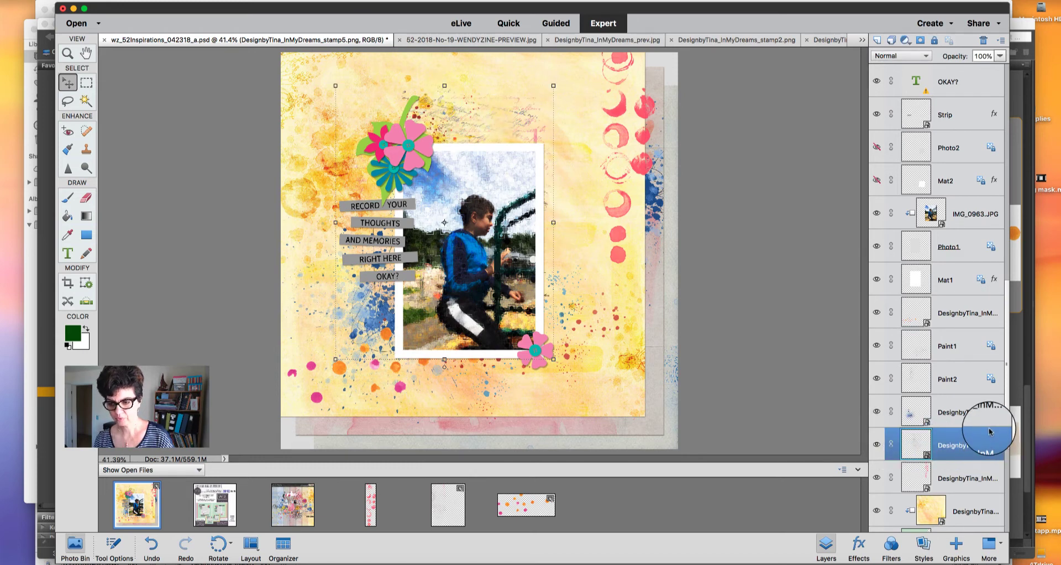
pyautogui.press('super+j')
pyautogui.moveTo(989, 431); pyautogui.dragTo(955, 494)
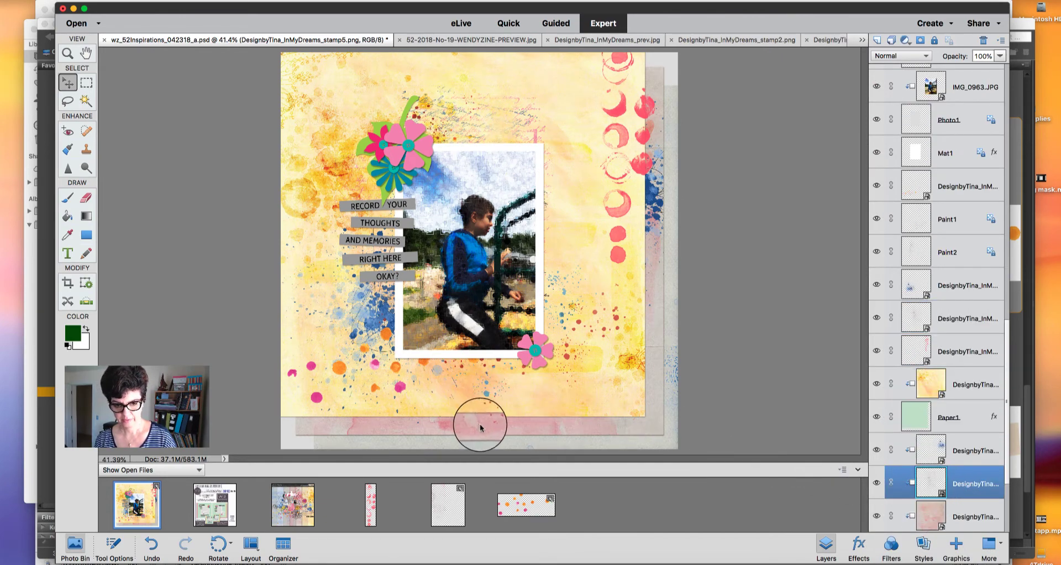
pyautogui.moveTo(480, 425)
pyautogui.mouseDown()
pyautogui.moveTo(489, 429)
pyautogui.moveTo(492, 412)
pyautogui.mouseUp()
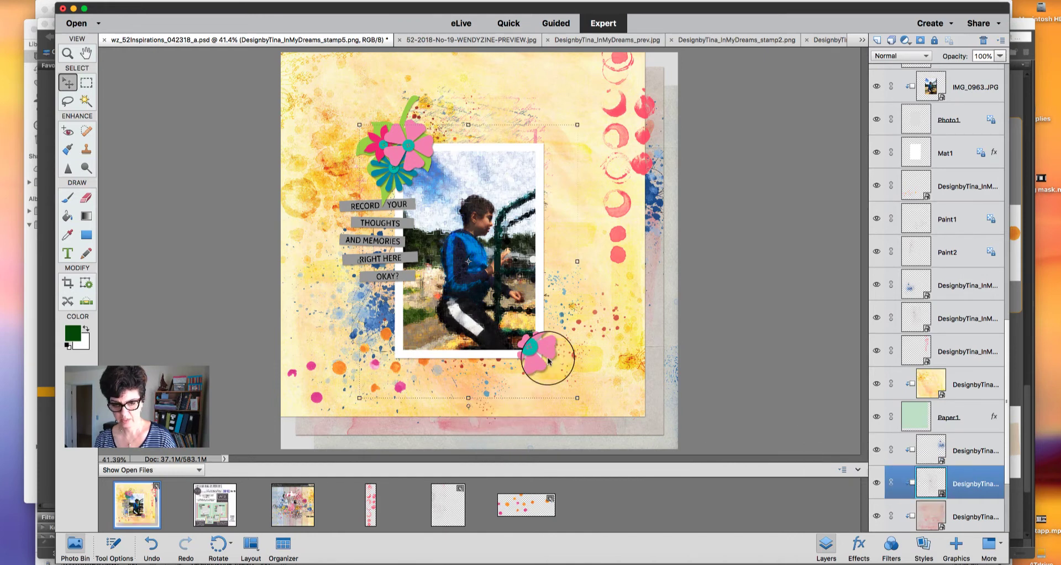
pyautogui.moveTo(530, 360); pyautogui.dragTo(506, 434)
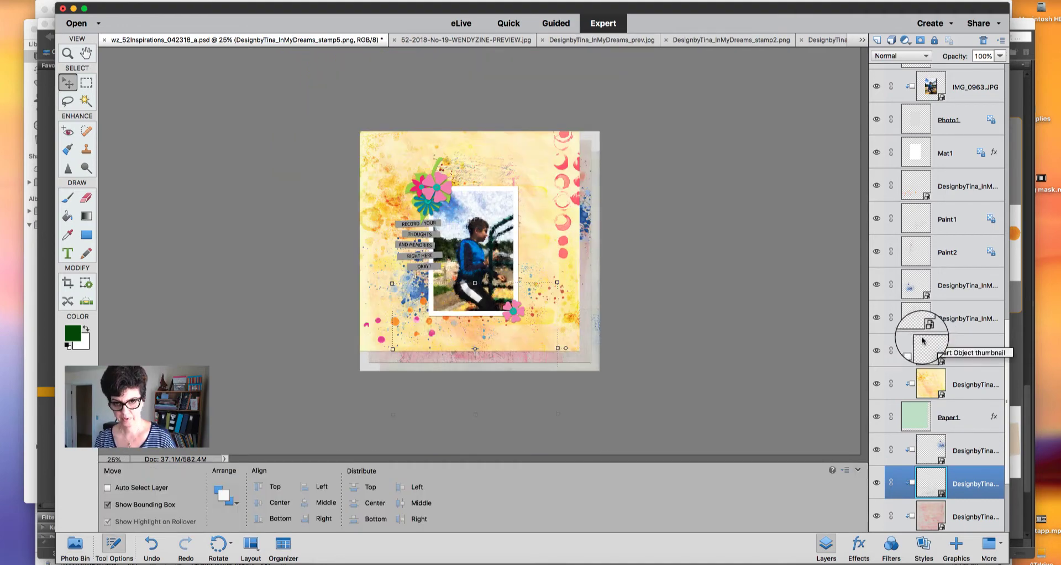
# Step: Hide all the template's button and flower layers and the leaf1 layer
pyautogui.press('super+equal')
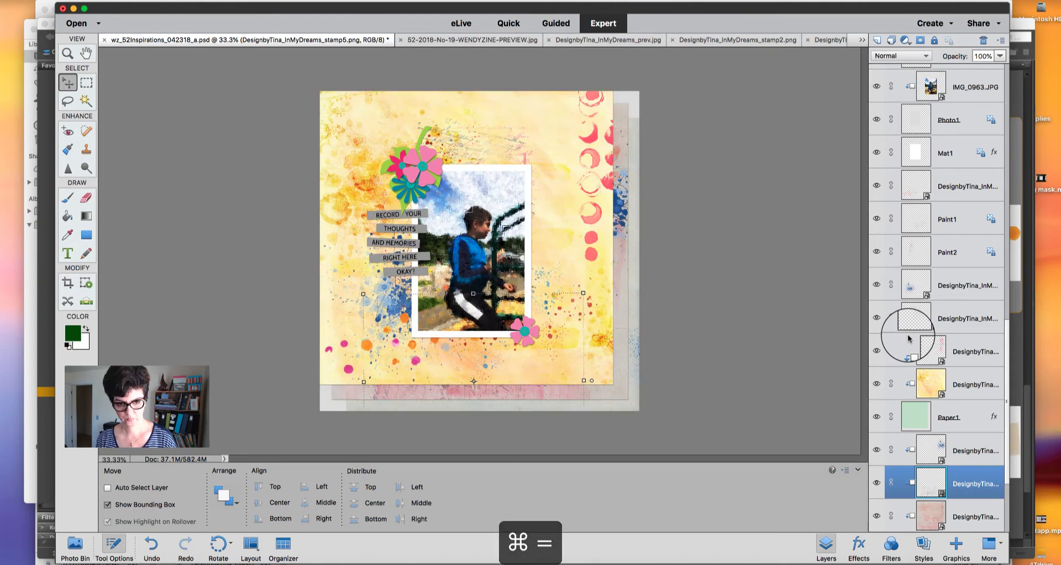
pyautogui.press('super+equal')
pyautogui.press('super+minus')
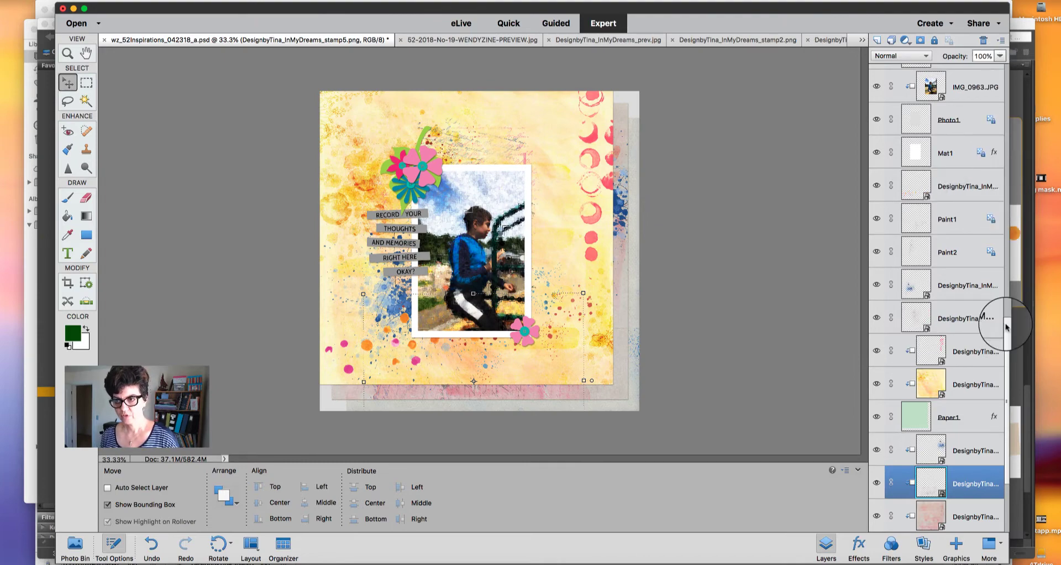
pyautogui.moveTo(1006, 359); pyautogui.dragTo(1009, 99)
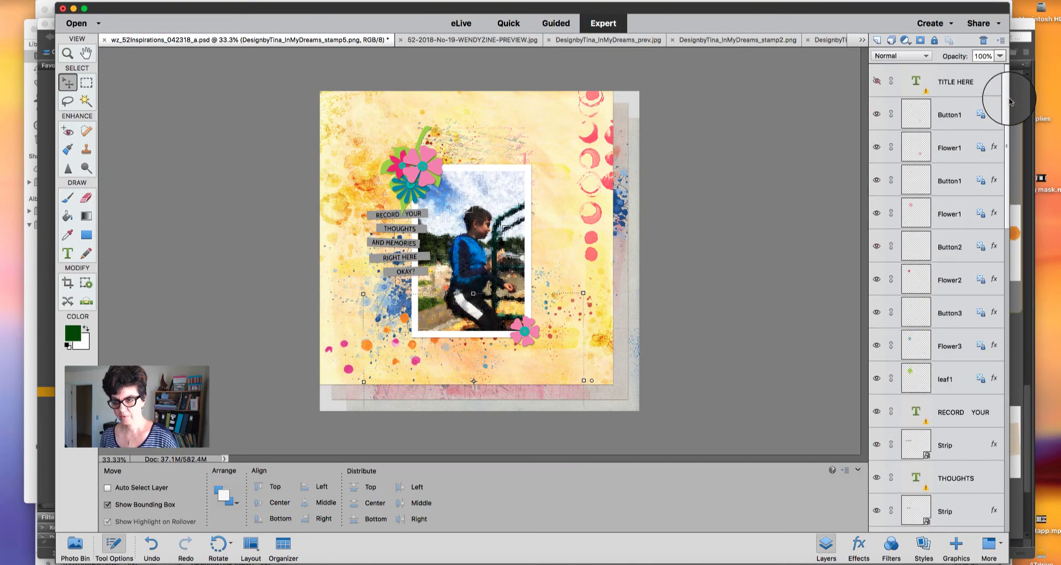
pyautogui.click(876, 147)
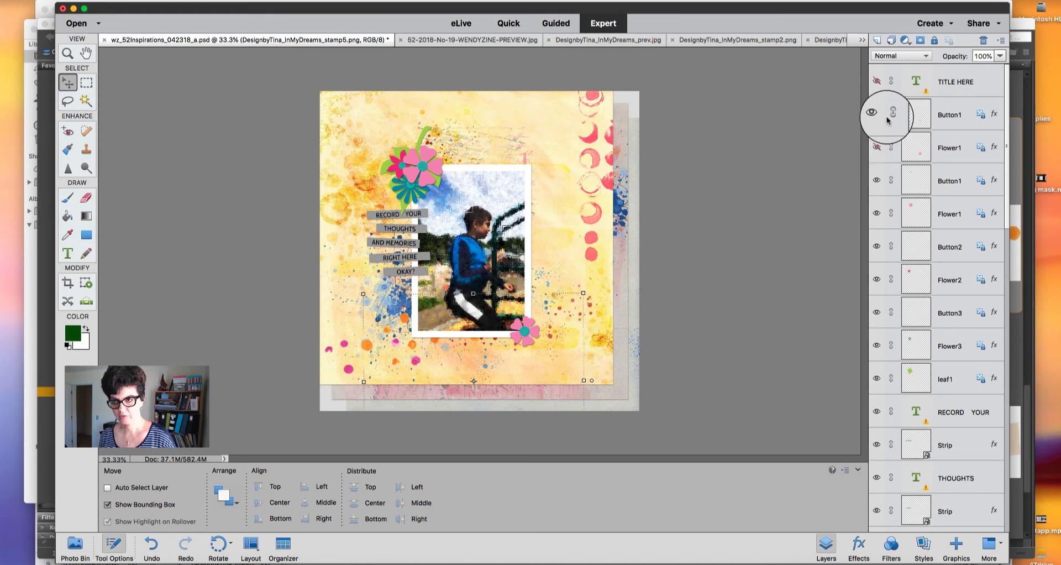
pyautogui.click(877, 114)
pyautogui.click(877, 213)
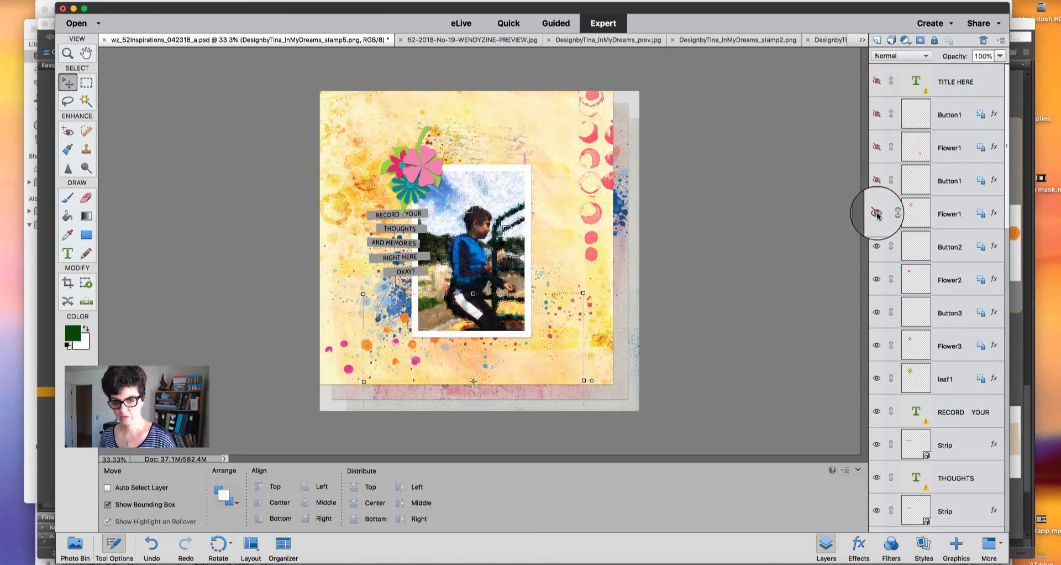
pyautogui.click(876, 311)
pyautogui.click(877, 345)
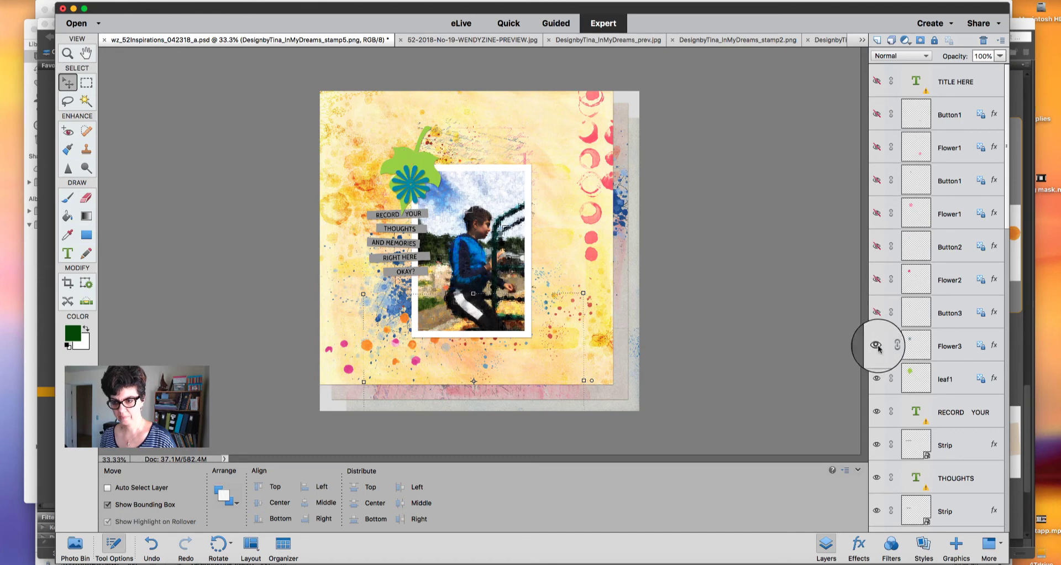
pyautogui.click(877, 378)
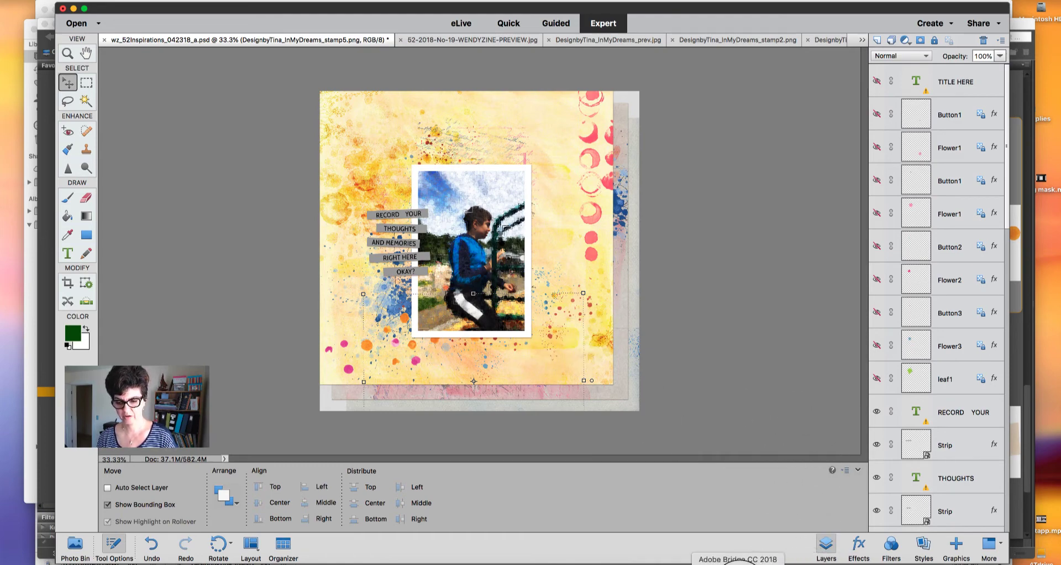
# Step: Open the InMyDreams moon and bird PNGs from Adobe Bridge in Photoshop Elements, and place the moon at the photo's lower-right corner
pyautogui.click(741, 564)
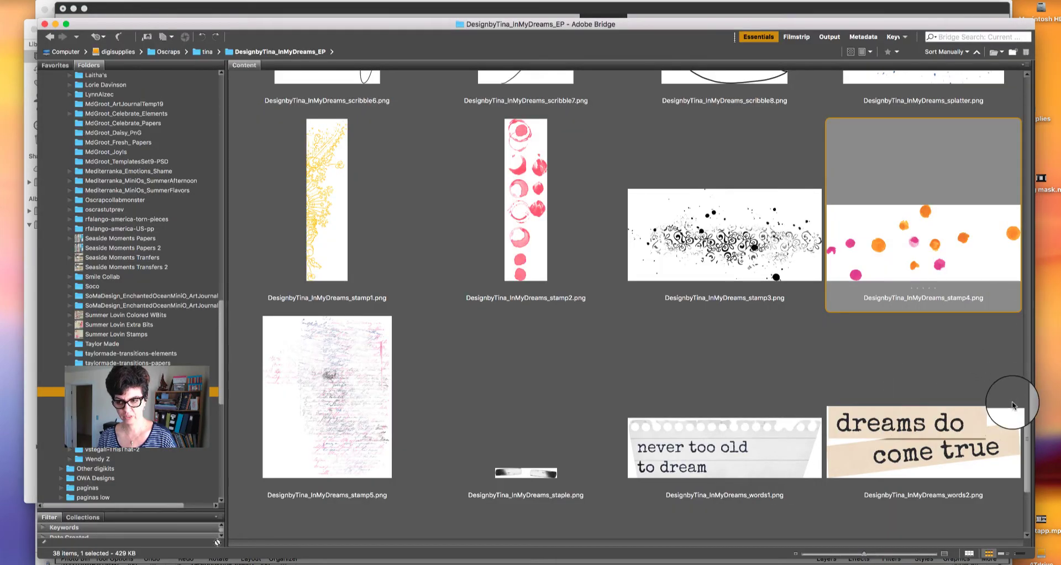
pyautogui.scroll(-2, 1019, 407)
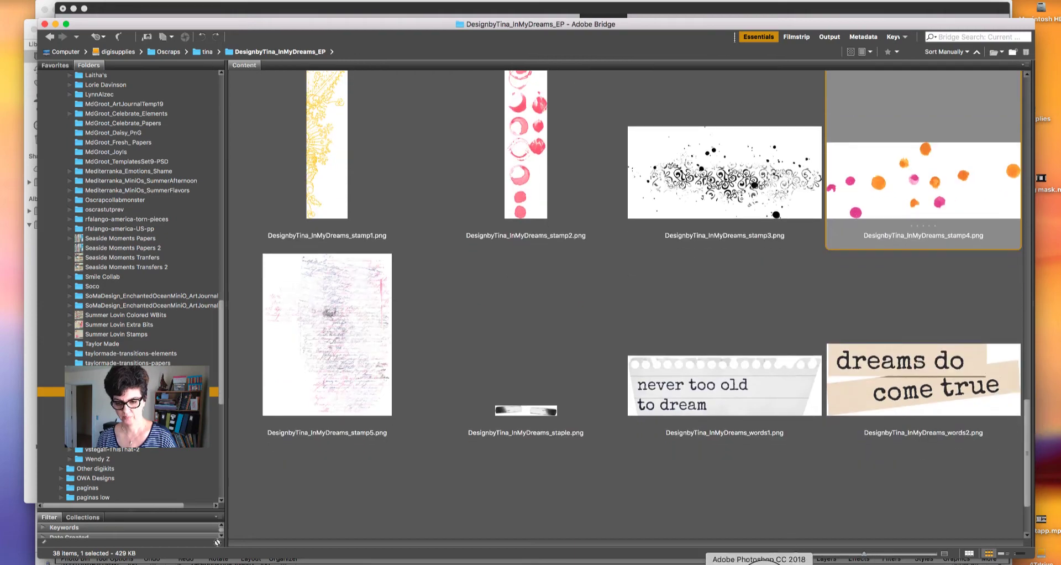
pyautogui.click(841, 563)
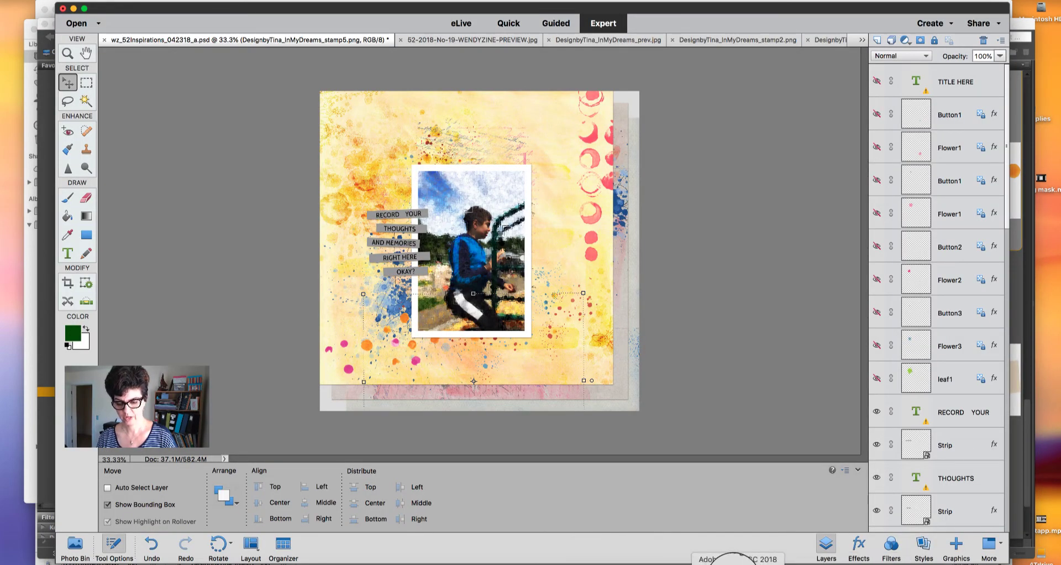
pyautogui.click(741, 562)
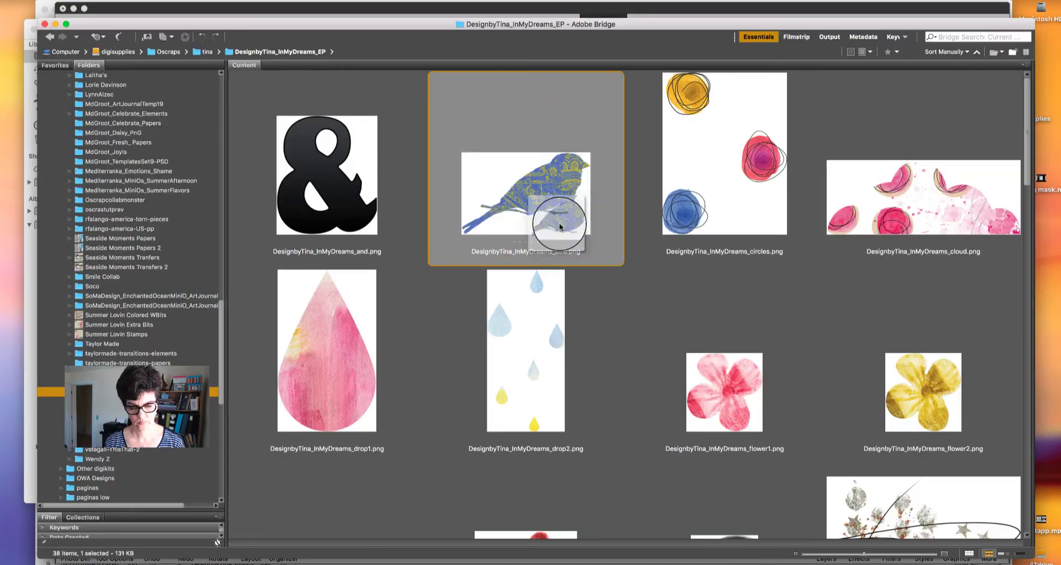
pyautogui.moveTo(557, 225); pyautogui.dragTo(843, 562)
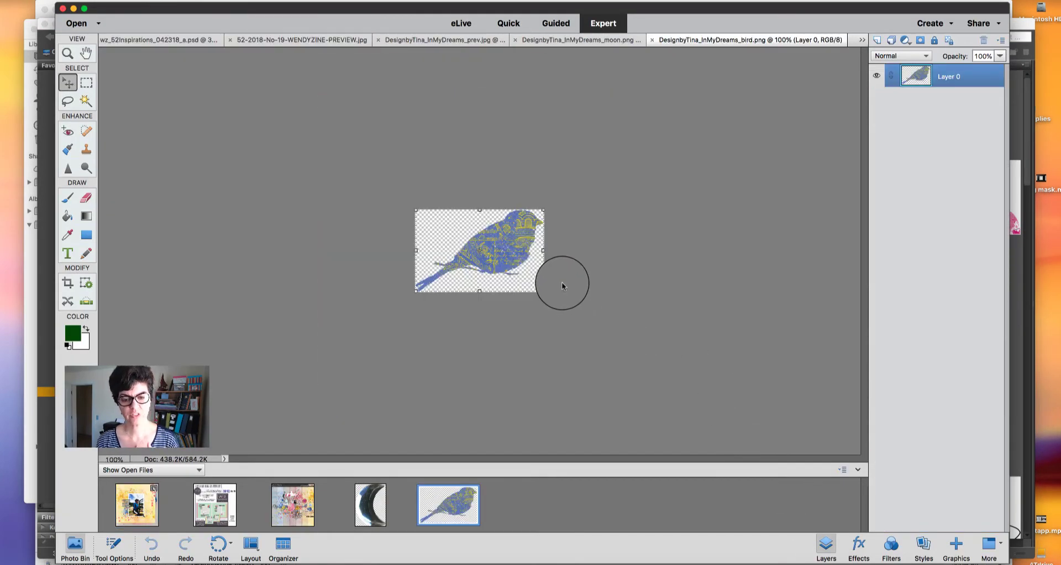
pyautogui.click(157, 506)
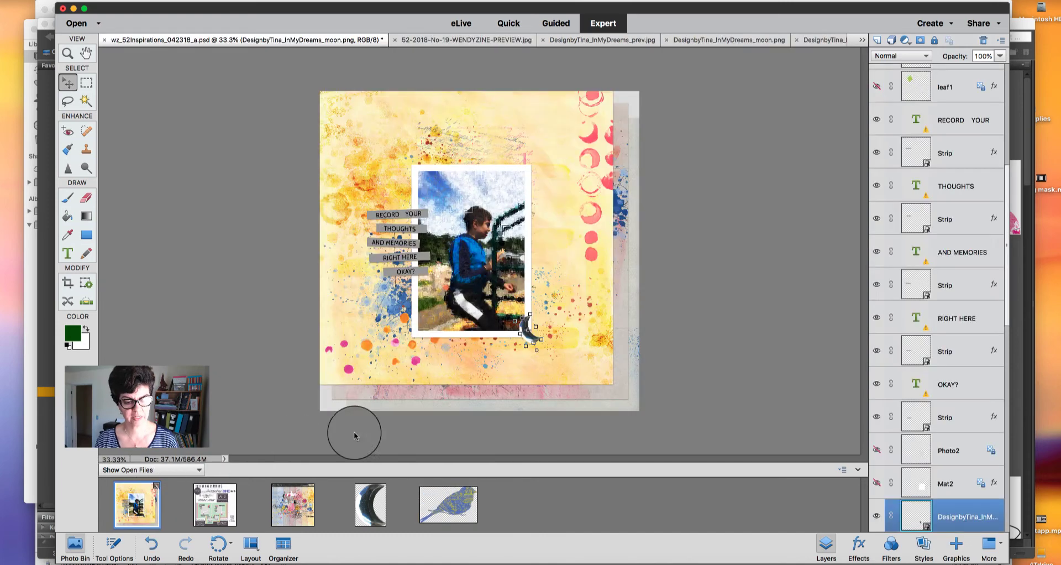
# Step: Add the bird to the layout at the photo's lower-right corner and move its layer beneath the moon
pyautogui.moveTo(449, 498); pyautogui.dragTo(537, 331)
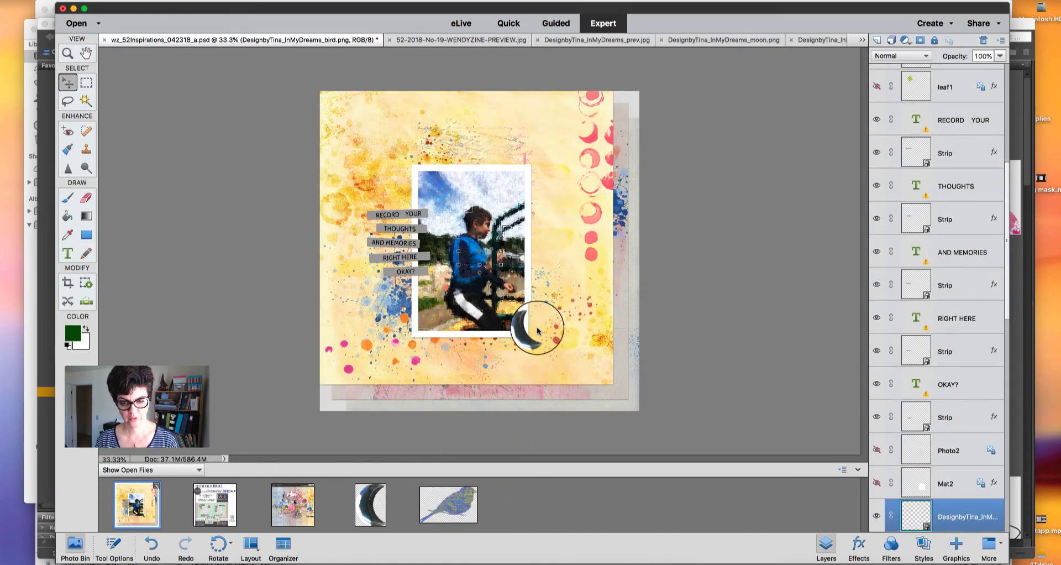
pyautogui.moveTo(480, 251); pyautogui.dragTo(527, 320)
pyautogui.press('Return')
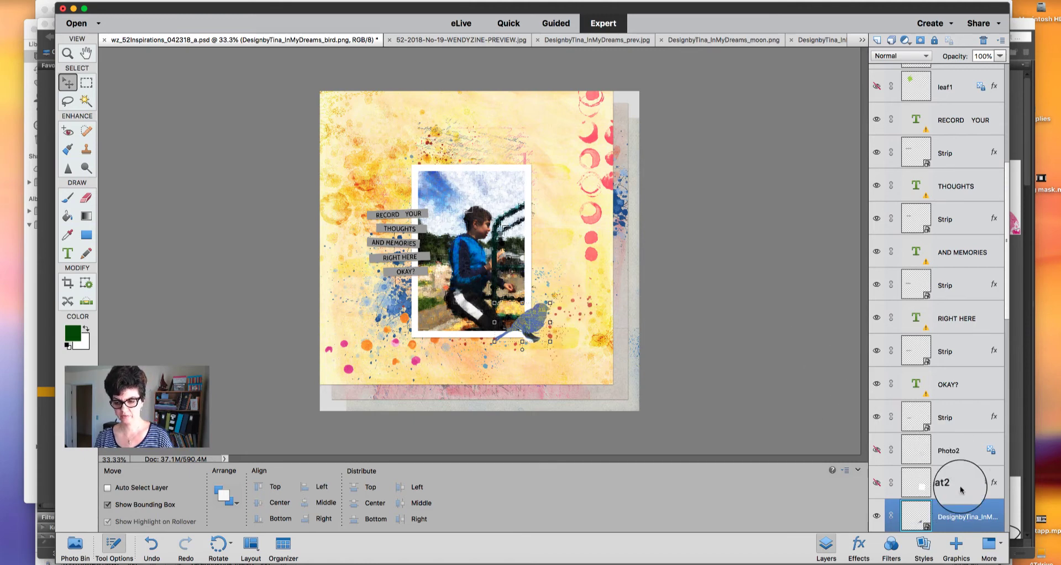
pyautogui.moveTo(1005, 250); pyautogui.dragTo(1005, 296)
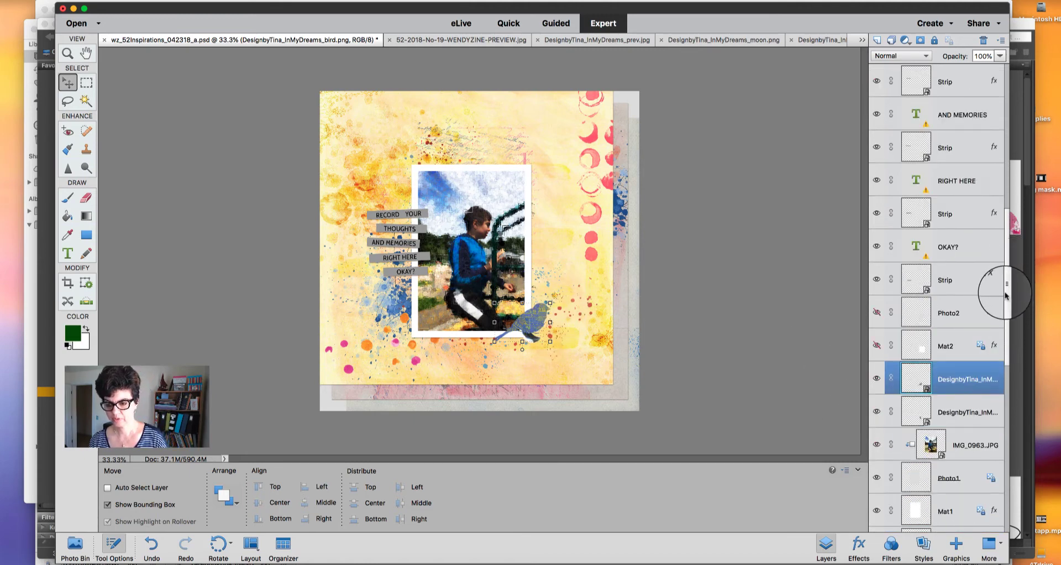
pyautogui.moveTo(951, 375); pyautogui.dragTo(912, 414)
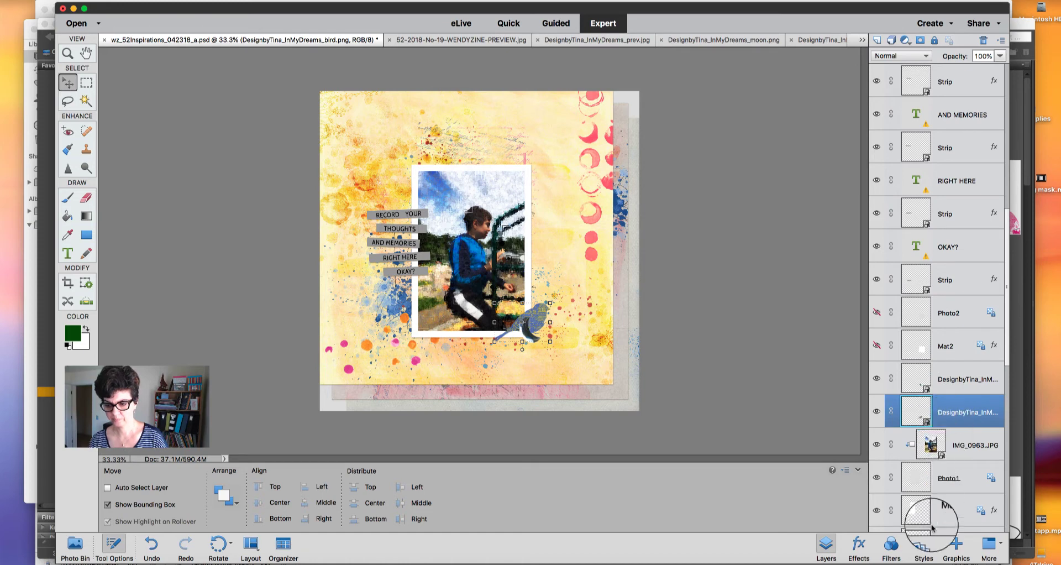
# Step: Apply a thick black outline style from the Strokes collection to the bird layer
pyautogui.click(923, 546)
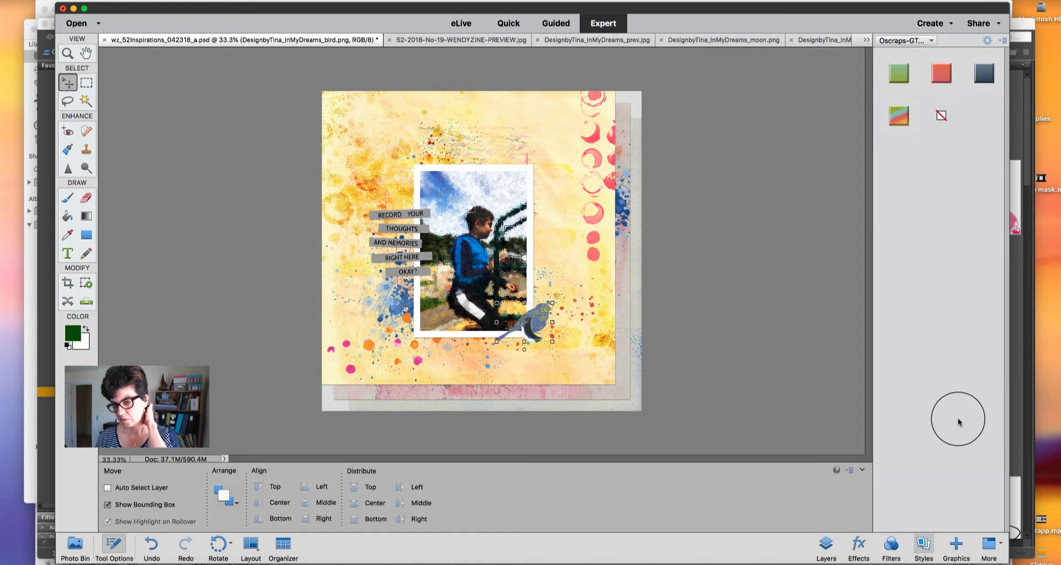
pyautogui.click(909, 41)
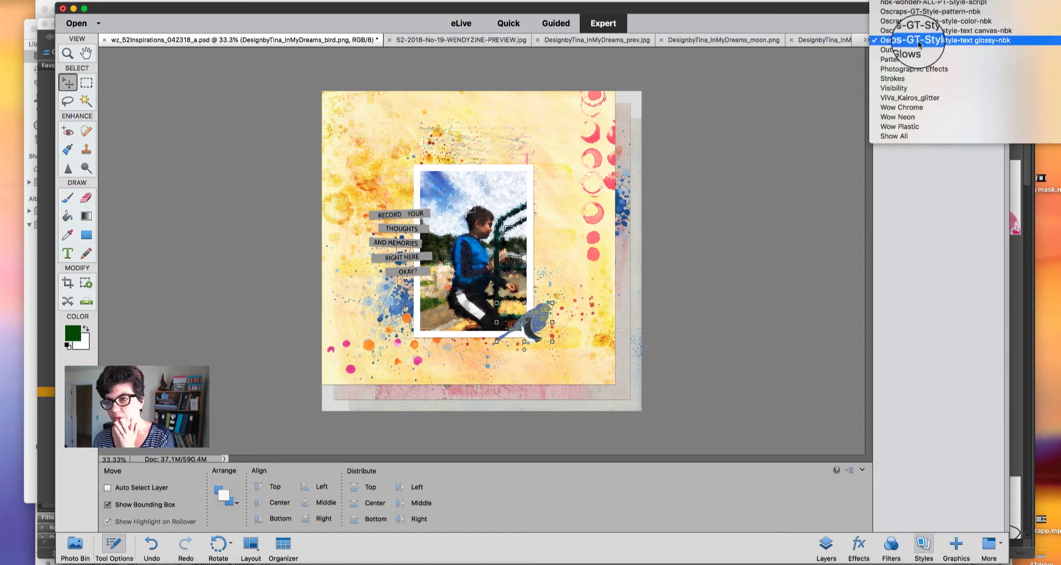
pyautogui.click(901, 81)
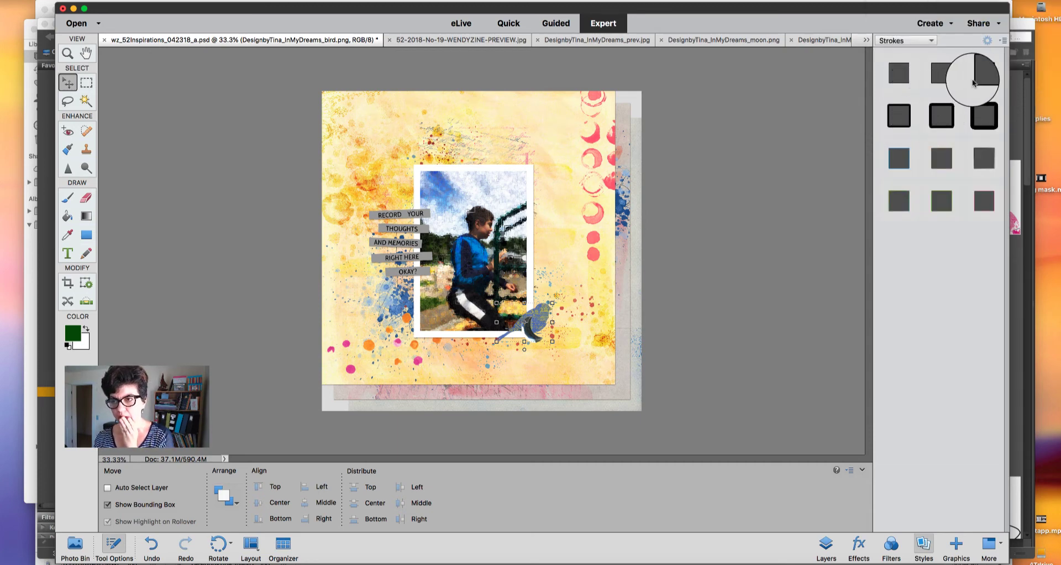
pyautogui.click(903, 120)
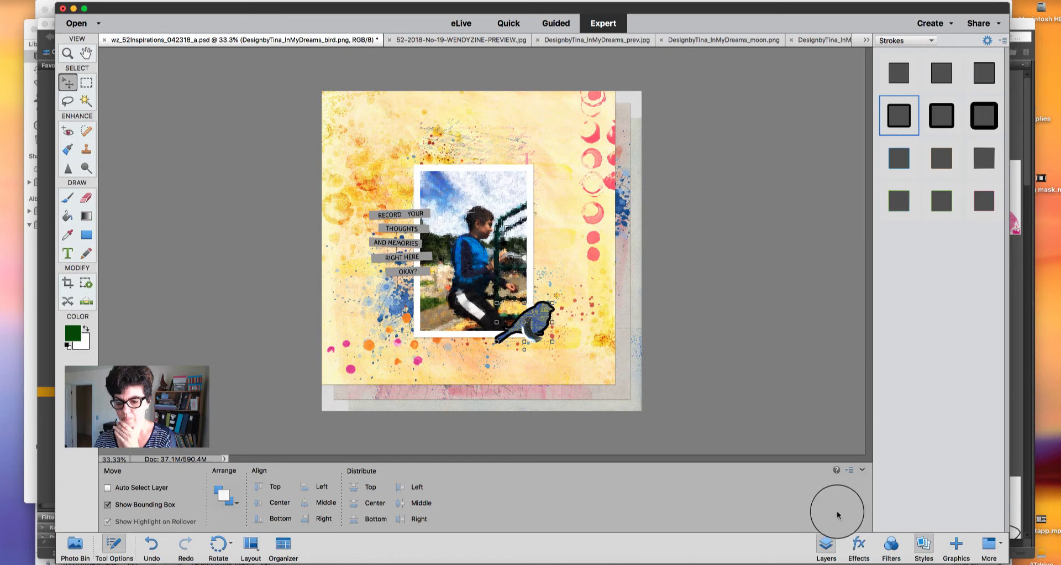
# Step: Change the bird's stroke colour to white and set its size to 13 px
pyautogui.click(826, 547)
pyautogui.doubleClick(995, 412)
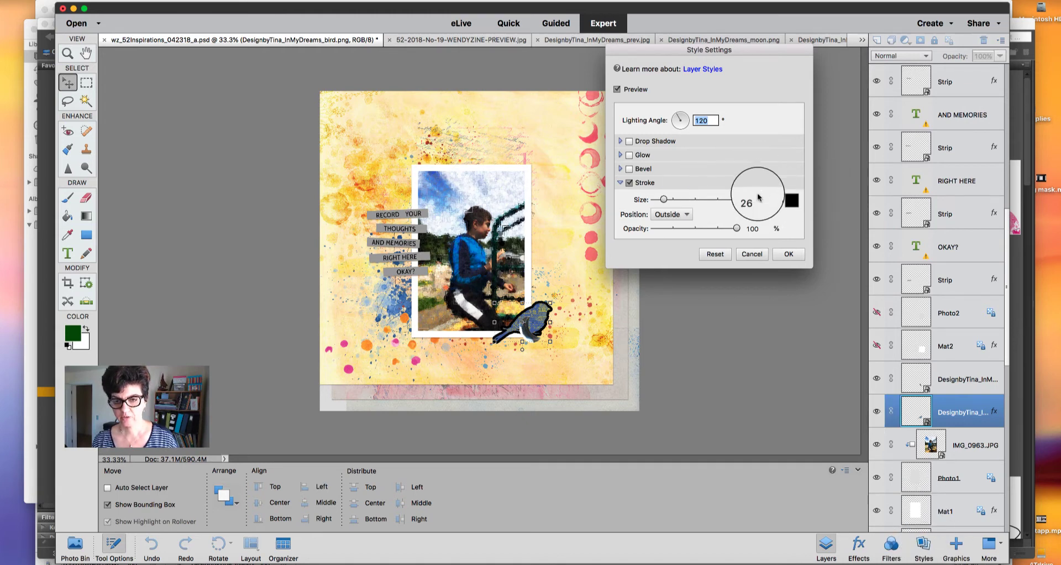
pyautogui.click(792, 200)
pyautogui.click(168, 135)
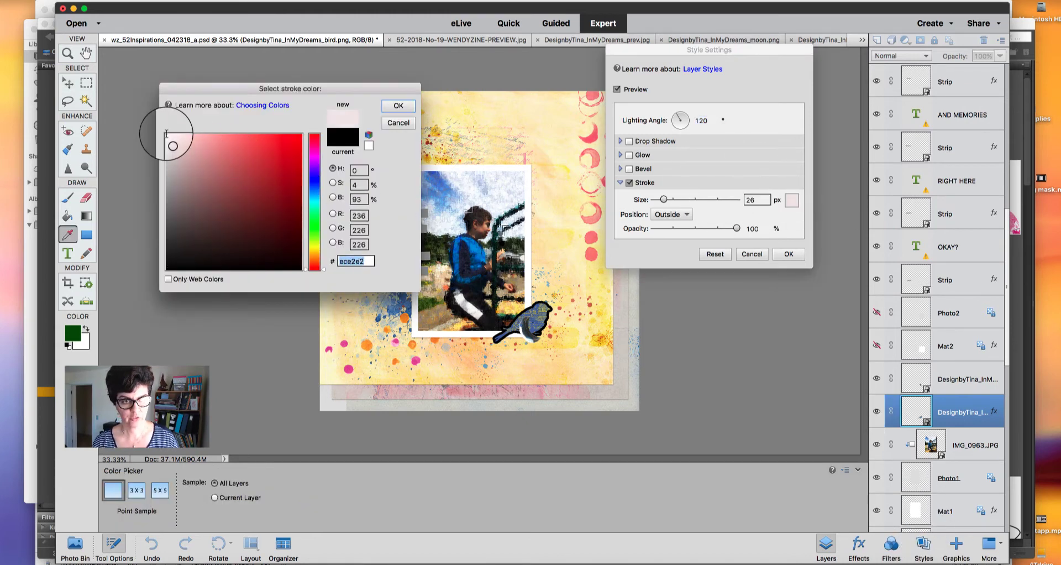
pyautogui.click(398, 105)
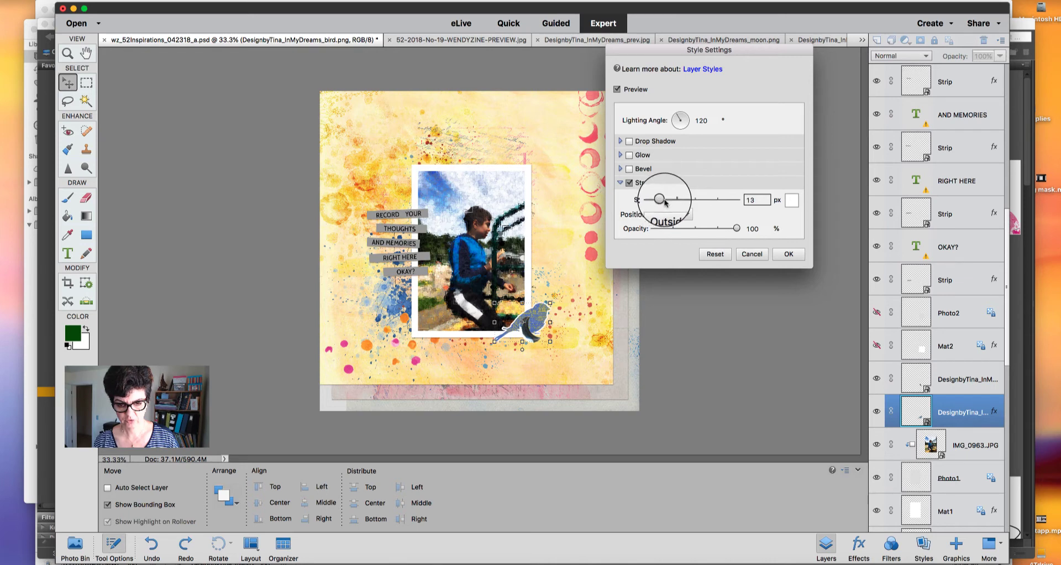
pyautogui.click(787, 255)
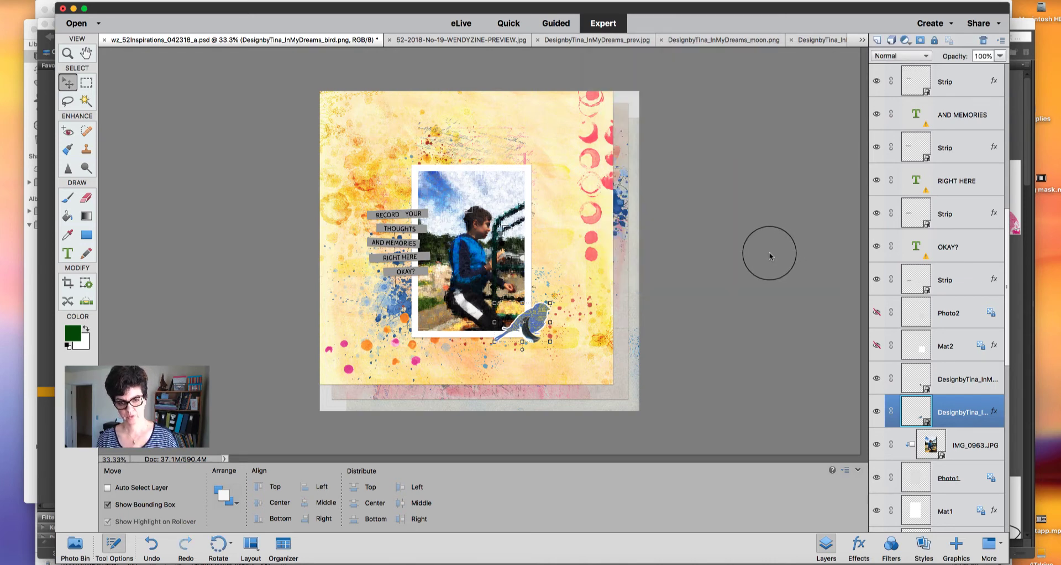
# Step: Open the InMyDreams words1 PNG from Adobe Bridge in Photoshop Elements and add it to the scrapbook layout
pyautogui.press('super+equal')
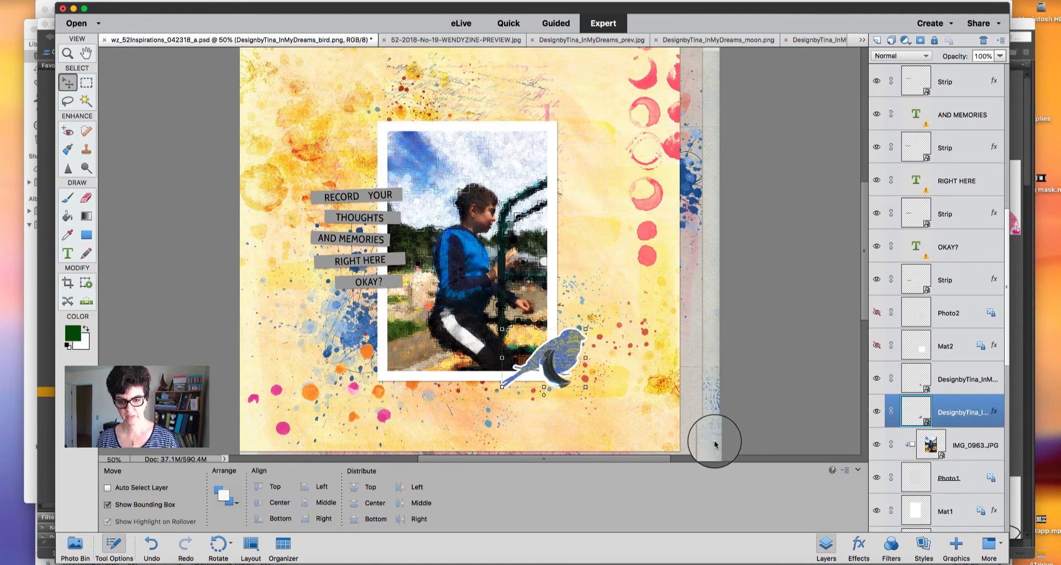
pyautogui.click(738, 562)
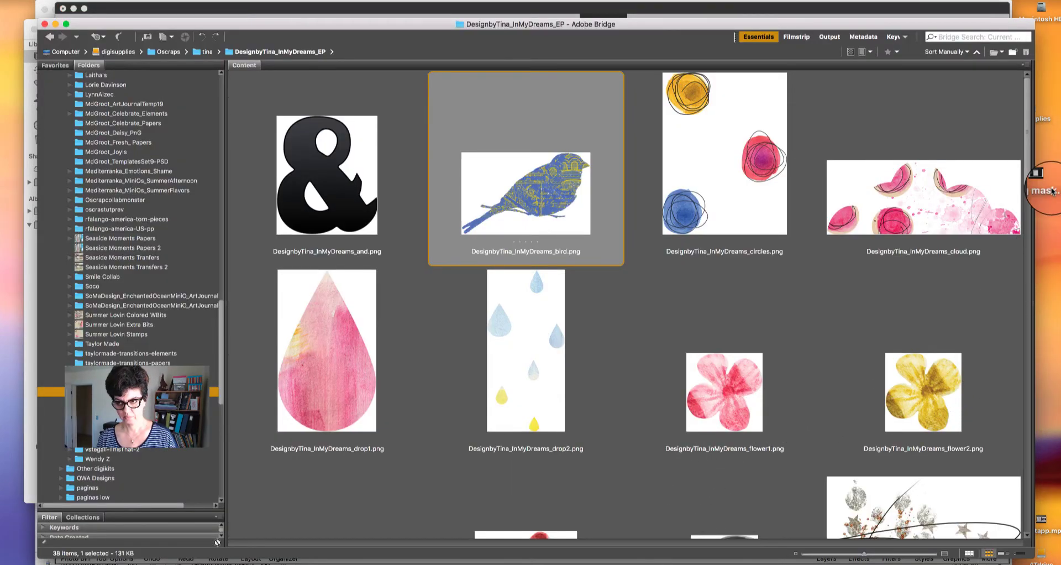
pyautogui.moveTo(1029, 166); pyautogui.dragTo(1039, 264)
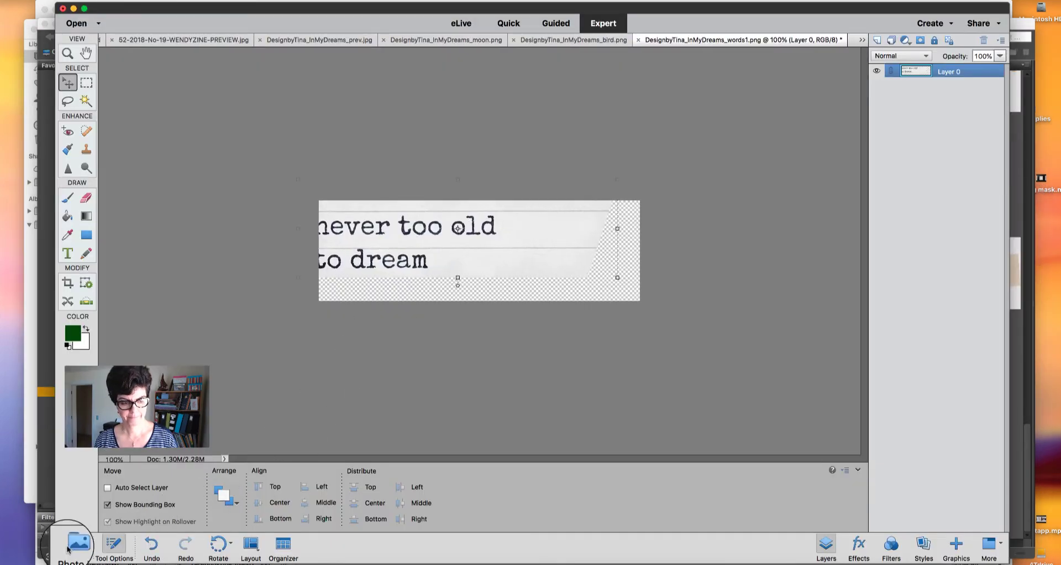
pyautogui.click(74, 547)
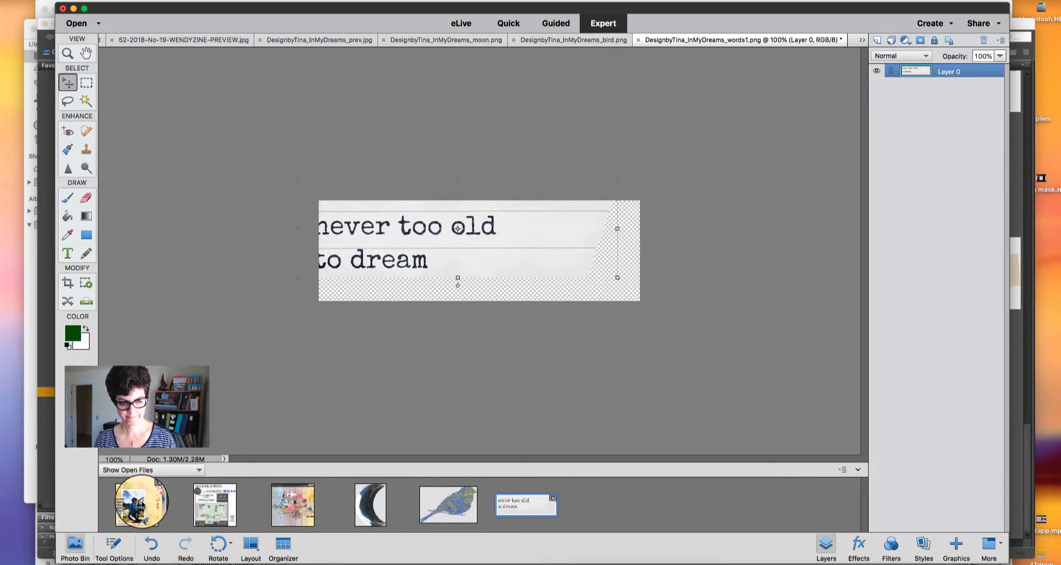
pyautogui.click(137, 504)
pyautogui.moveTo(519, 503); pyautogui.dragTo(574, 369)
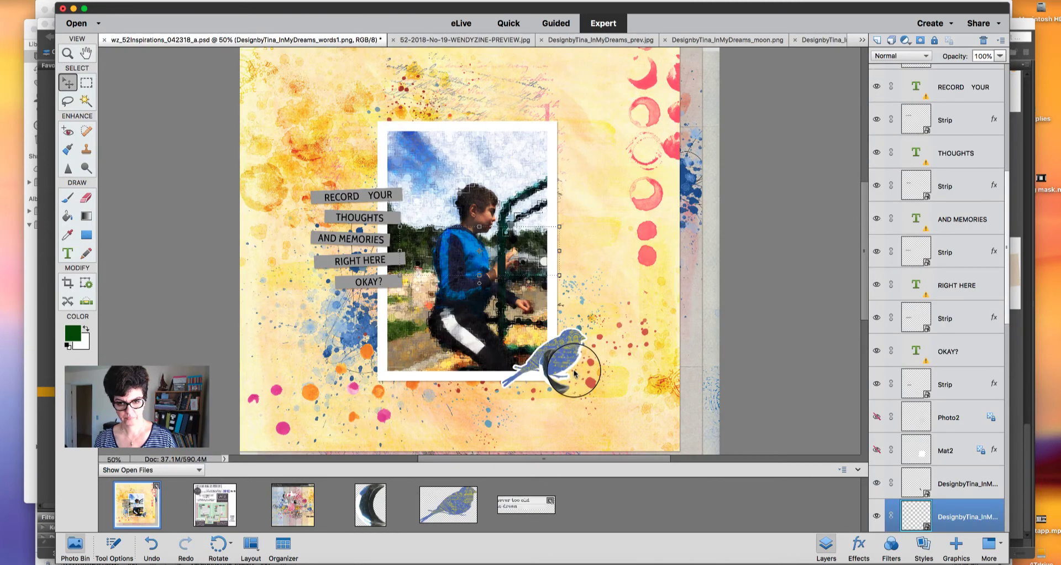
# Step: Scale down the "never too old to dream" strip at the photo's lower-right corner and move its layer beneath the bird
pyautogui.moveTo(498, 259); pyautogui.dragTo(607, 355)
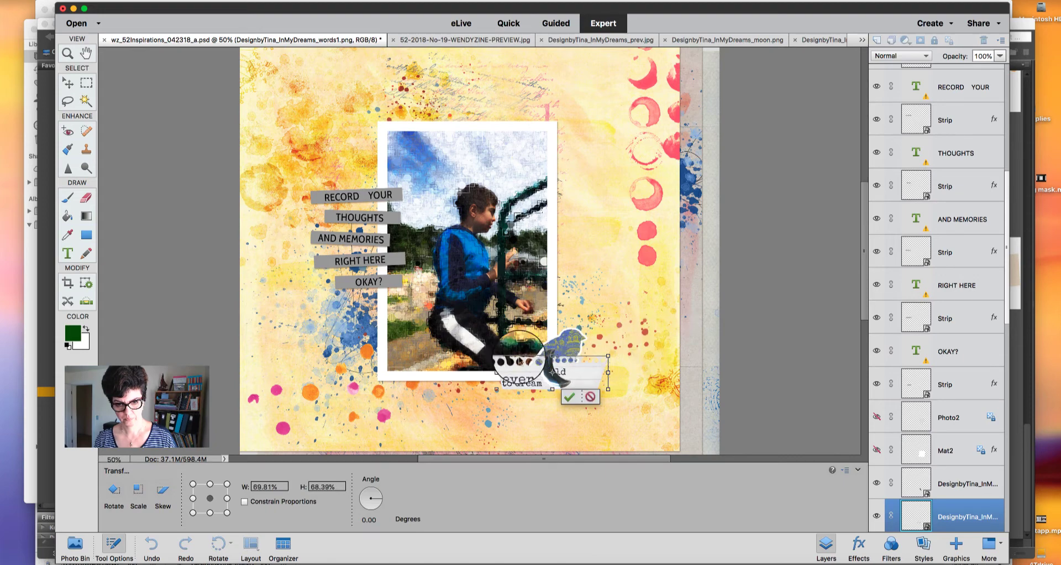
pyautogui.click(569, 396)
pyautogui.moveTo(1007, 300); pyautogui.dragTo(1003, 345)
pyautogui.moveTo(945, 376); pyautogui.dragTo(907, 412)
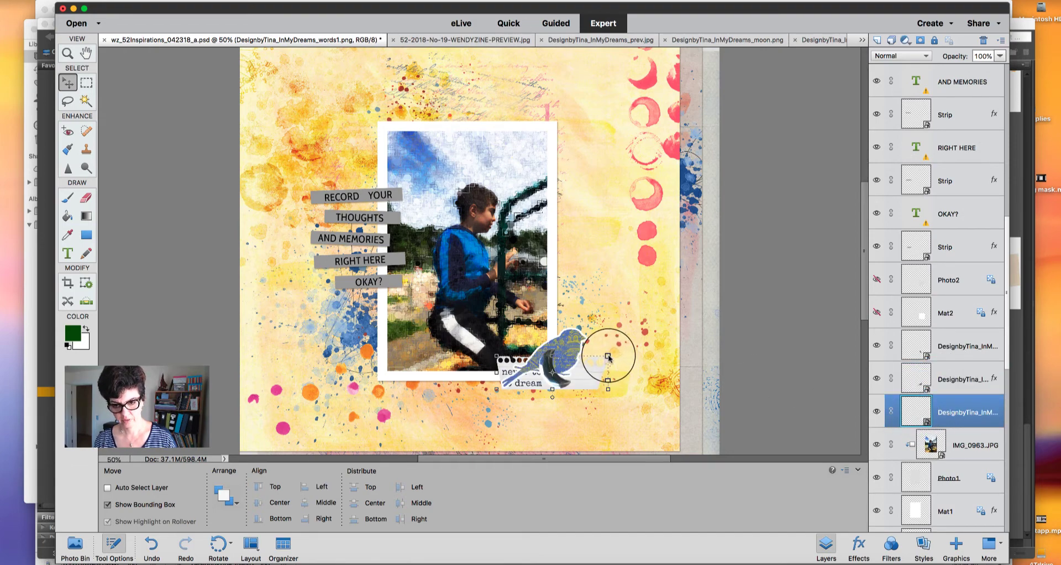
# Step: Shrink the "never too old to dream" strip further, move its layer above the bird and position it across the bird's body
pyautogui.moveTo(608, 357); pyautogui.dragTo(535, 388)
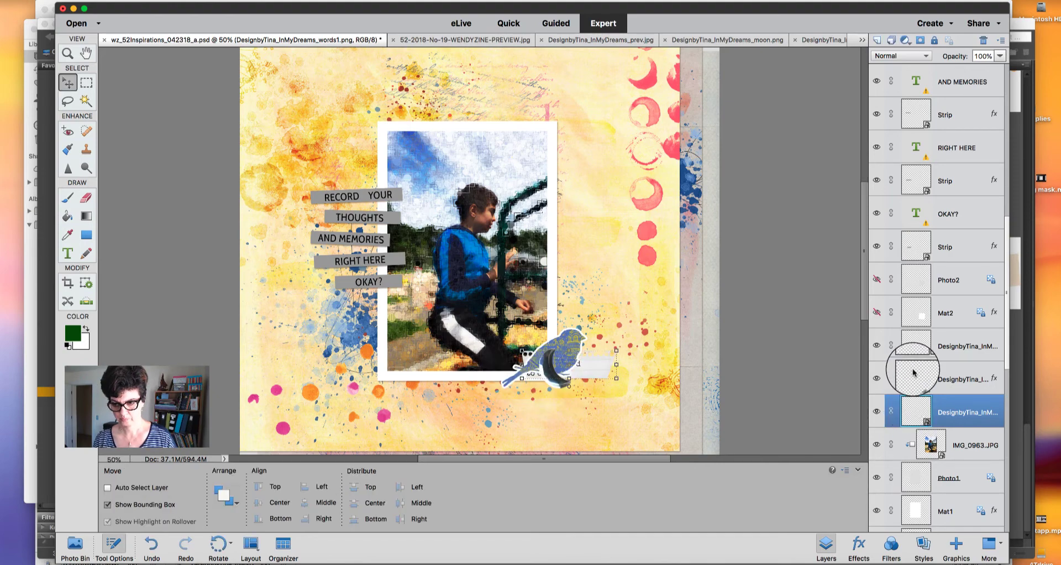
pyautogui.moveTo(945, 409); pyautogui.dragTo(946, 372)
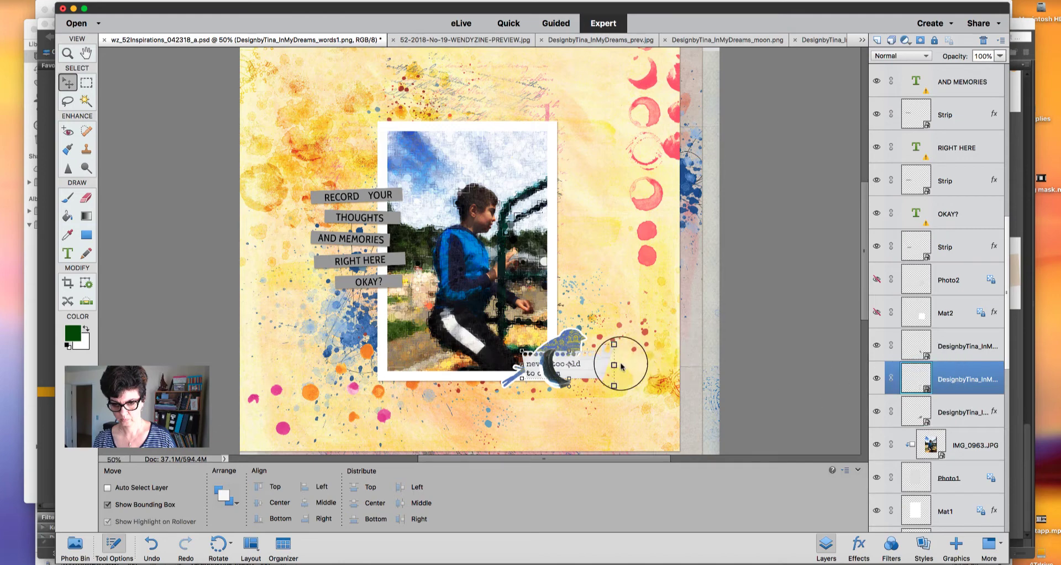
pyautogui.moveTo(616, 352); pyautogui.dragTo(604, 358)
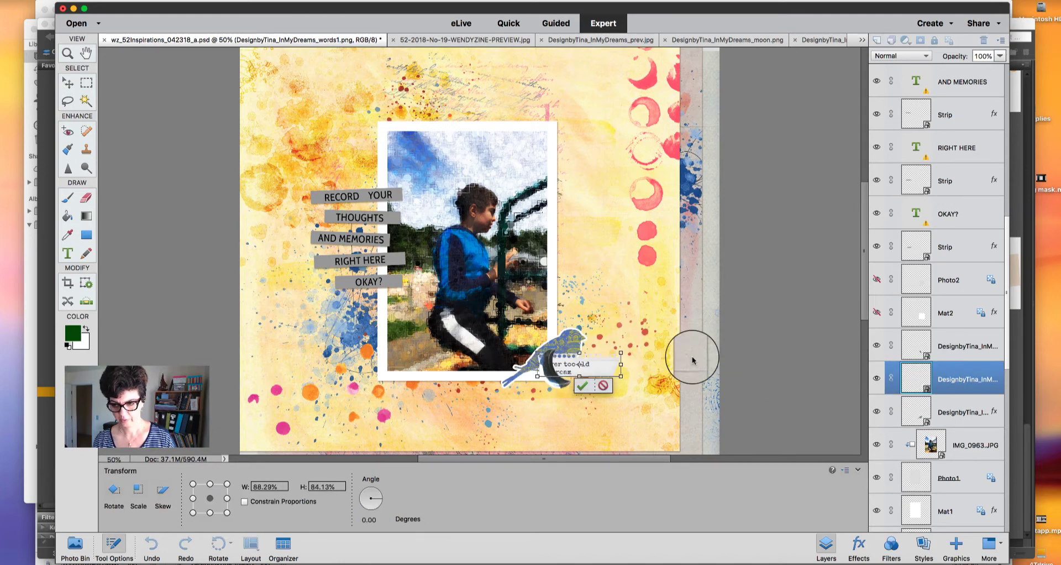
pyautogui.click(580, 386)
# Step: Scale down and slightly rotate the moon, placing it over the start of the word strip beside the bird
pyautogui.moveTo(906, 411); pyautogui.dragTo(942, 348)
pyautogui.click(573, 386)
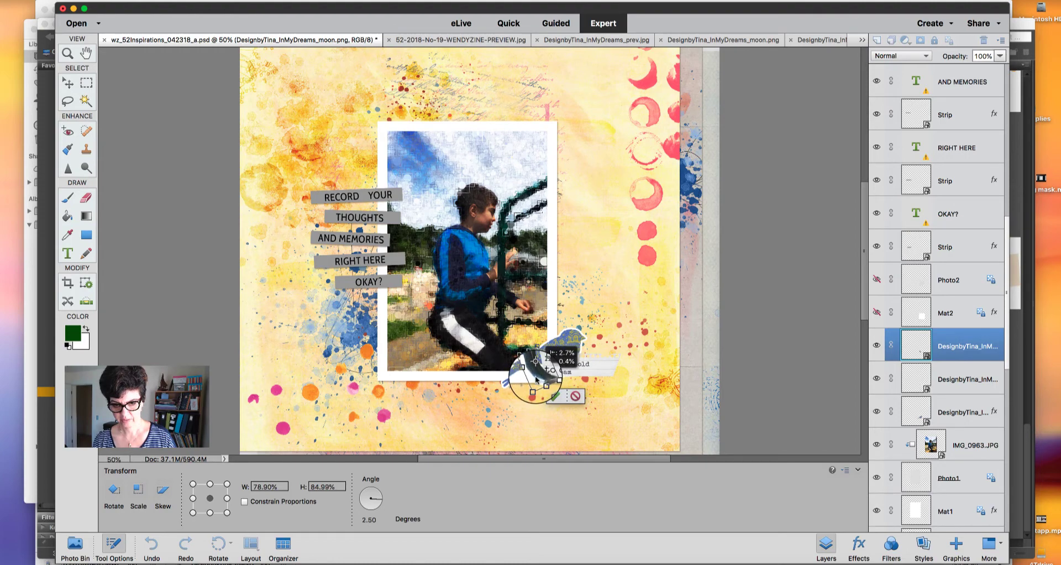
pyautogui.click(548, 390)
# Step: Add the InMyDreams staple to the layout, shrink it and place it on the start of the "never too old to dream" strip
pyautogui.moveTo(602, 502); pyautogui.dragTo(573, 365)
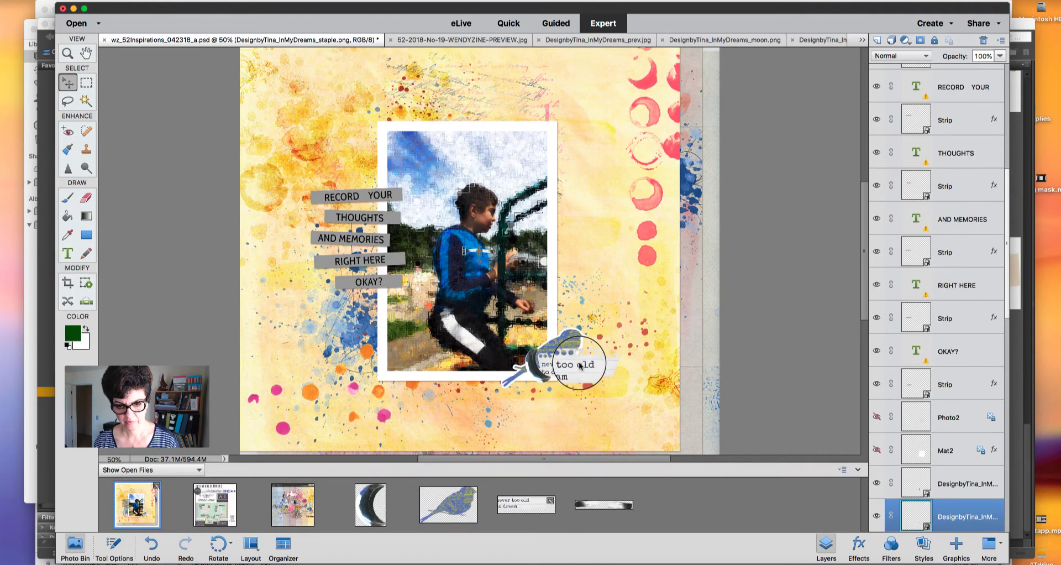
pyautogui.moveTo(538, 312); pyautogui.dragTo(547, 365)
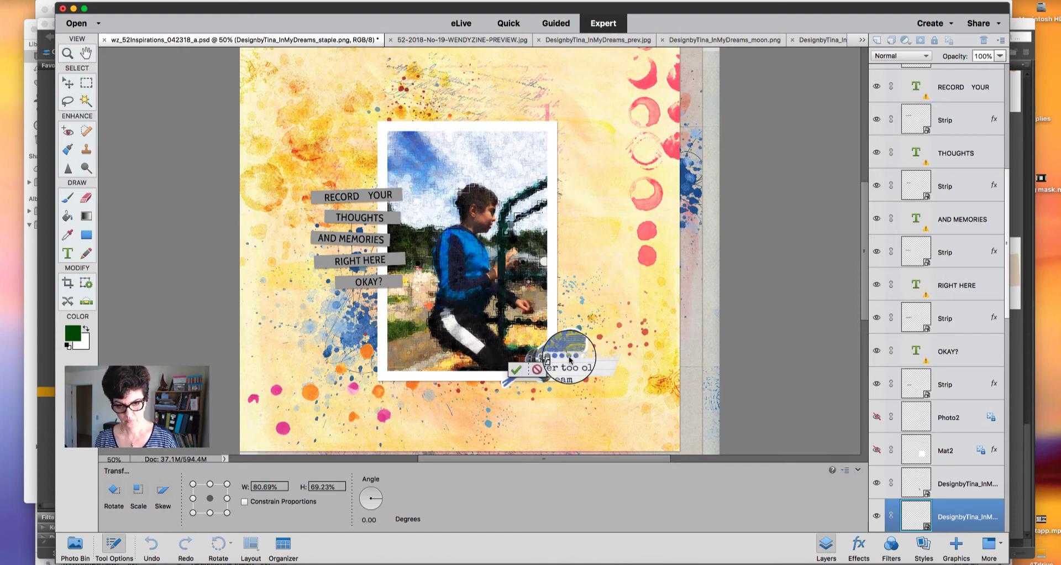
pyautogui.click(516, 371)
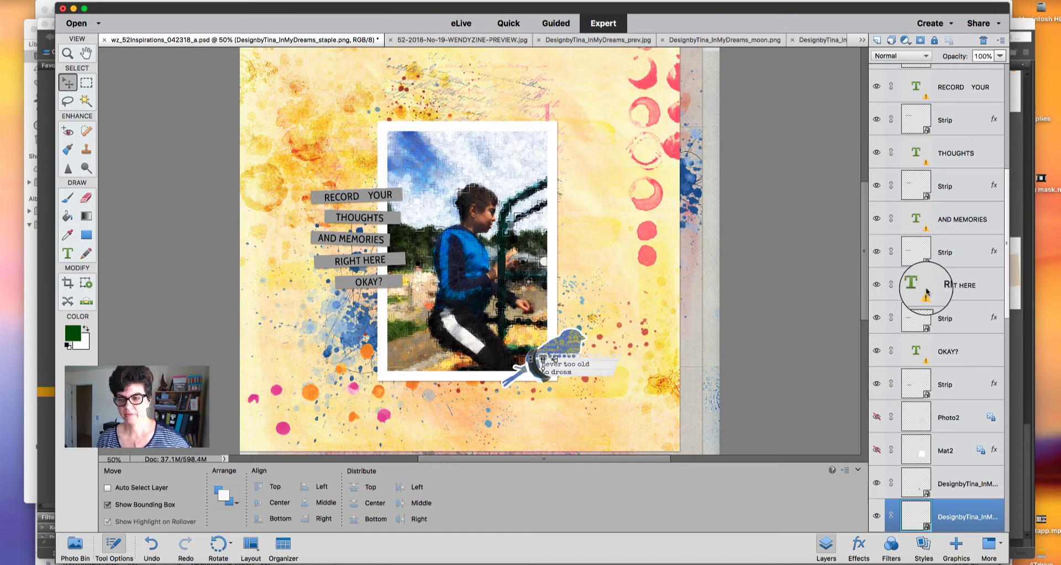
# Step: Hide all the template's journaling text layers and their grey Strip layers, from RECORD YOUR down to OKAY?
pyautogui.click(881, 251)
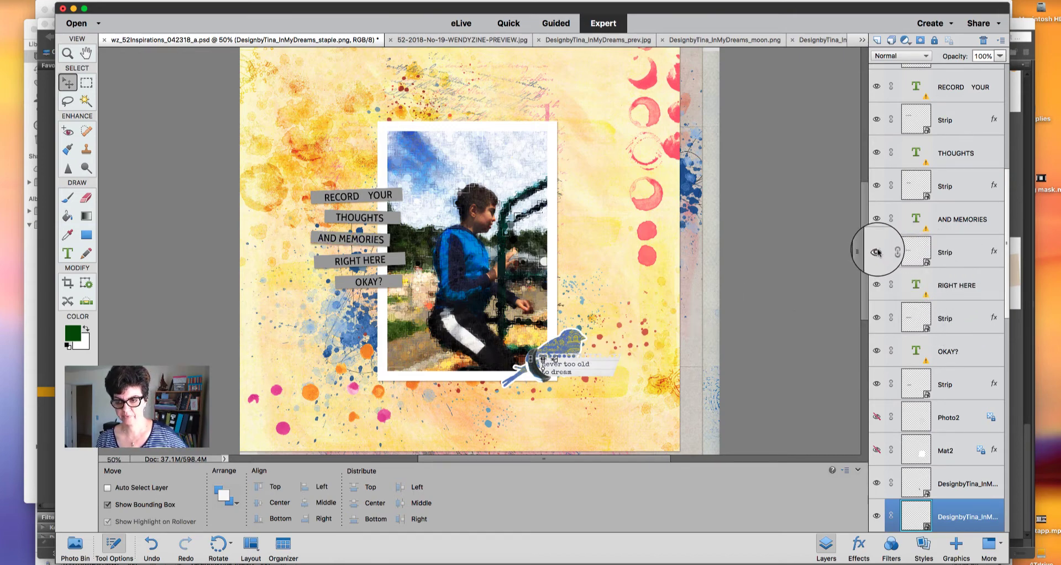
pyautogui.click(885, 288)
pyautogui.click(881, 317)
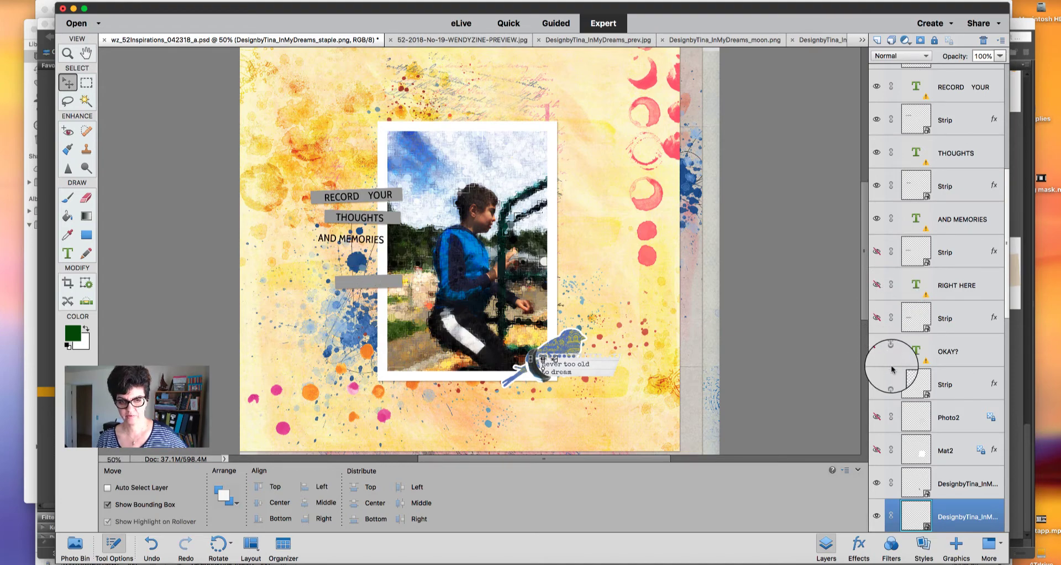
pyautogui.click(877, 384)
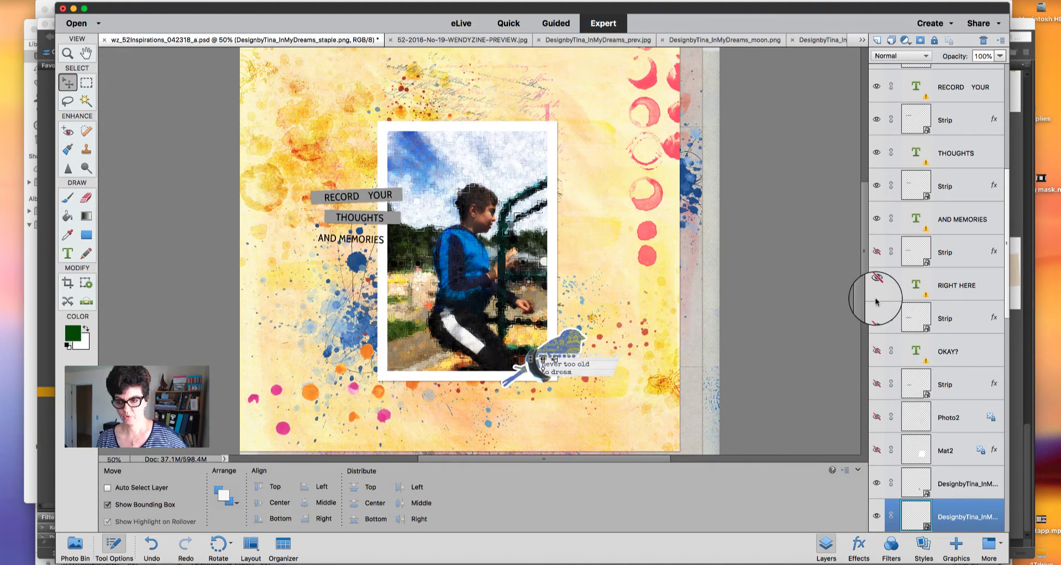
pyautogui.click(878, 186)
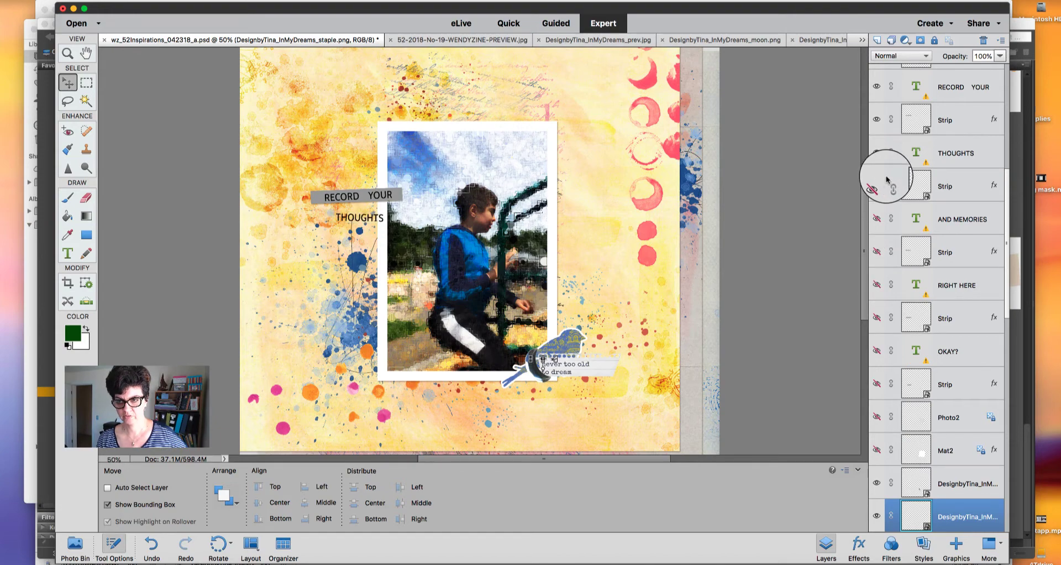
pyautogui.click(879, 152)
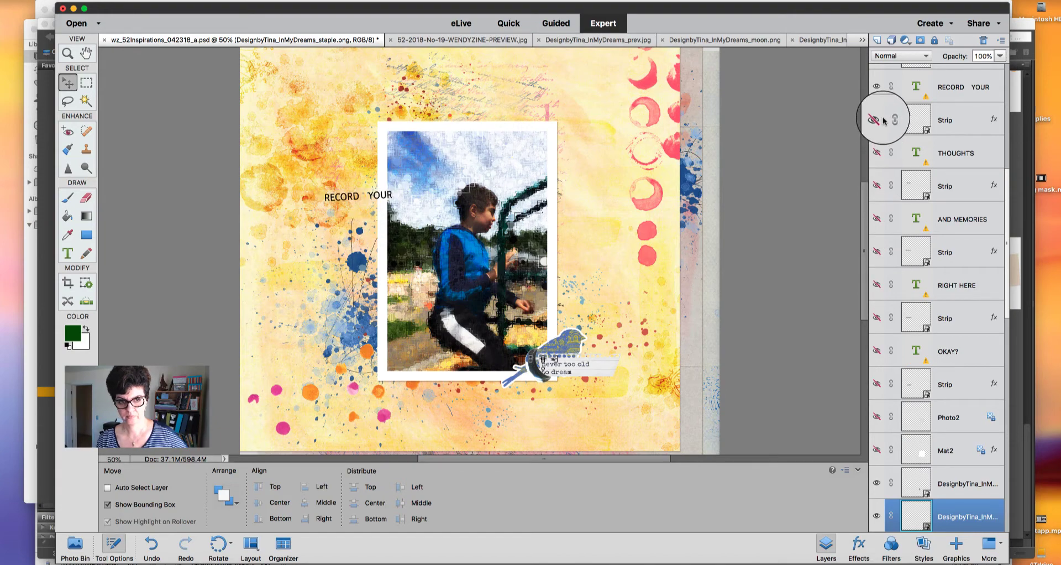
pyautogui.click(877, 86)
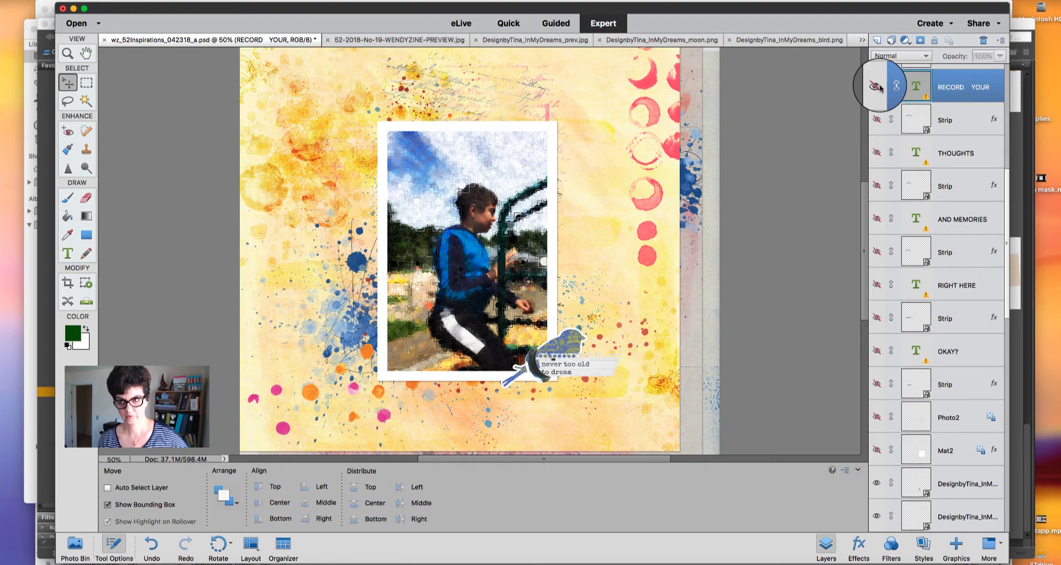
# Step: Open the InMyDreams words2 PNG from Adobe Bridge in Photoshop Elements and add it to the scrapbook layout
pyautogui.click(741, 562)
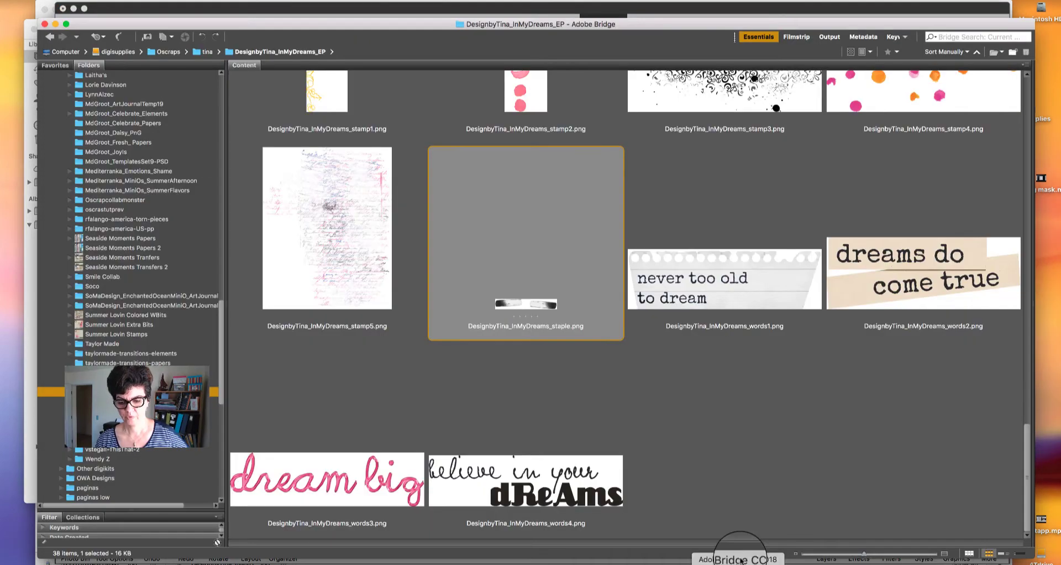
pyautogui.moveTo(899, 287); pyautogui.dragTo(587, 352)
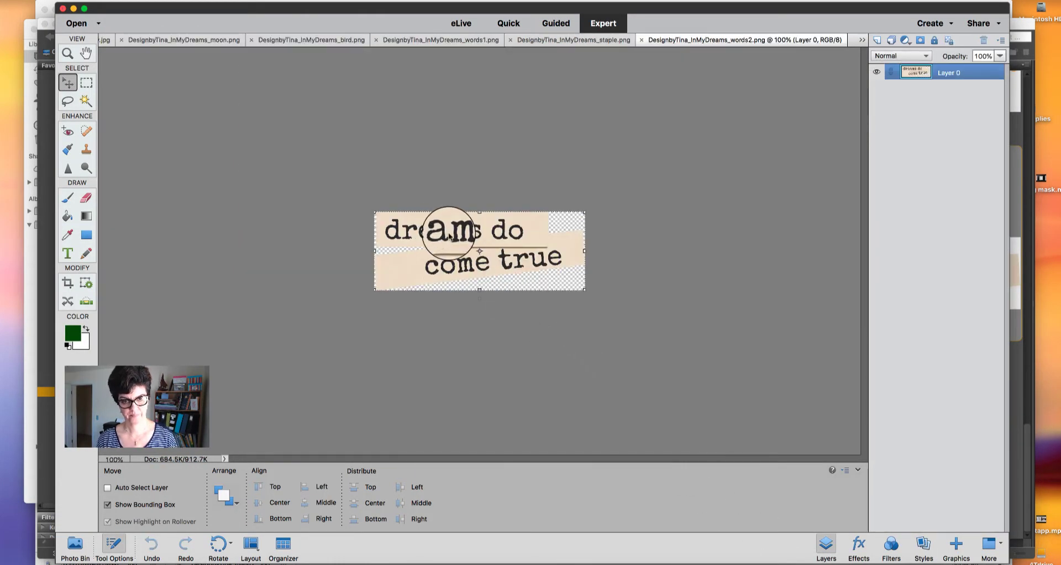
pyautogui.moveTo(449, 232); pyautogui.dragTo(433, 253)
pyautogui.click(67, 541)
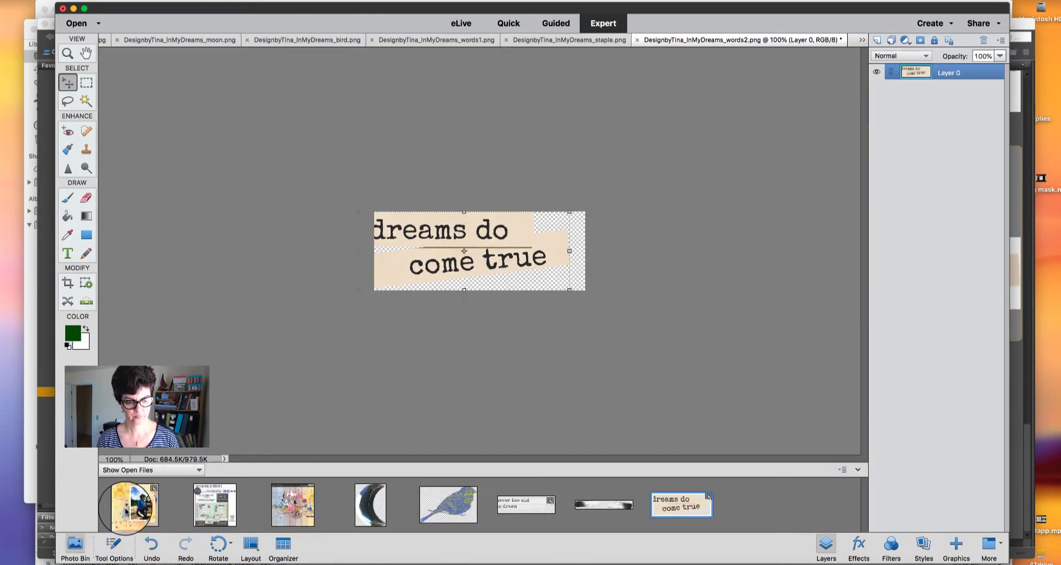
pyautogui.click(137, 503)
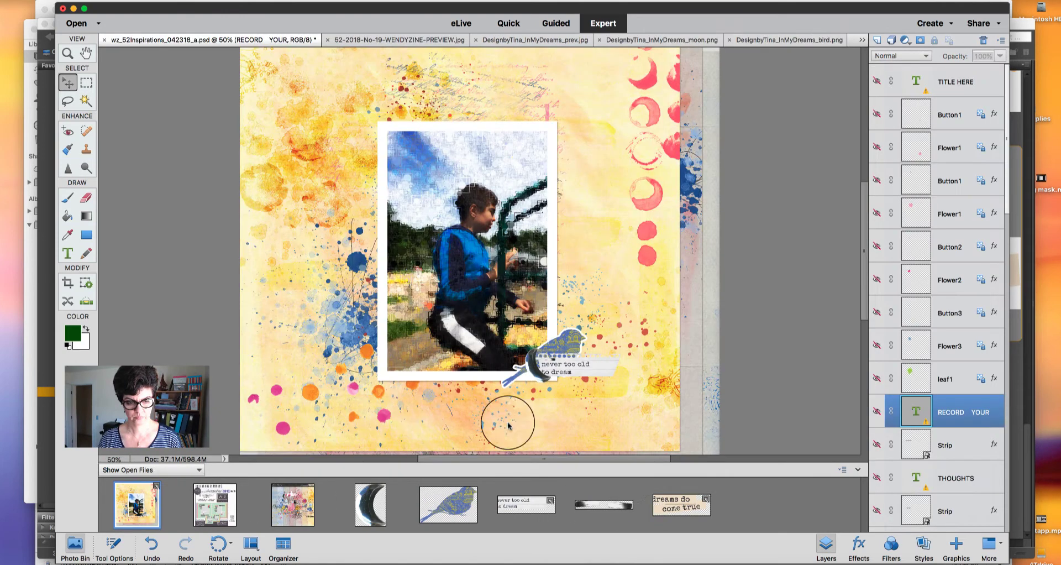
pyautogui.moveTo(673, 501); pyautogui.dragTo(391, 216)
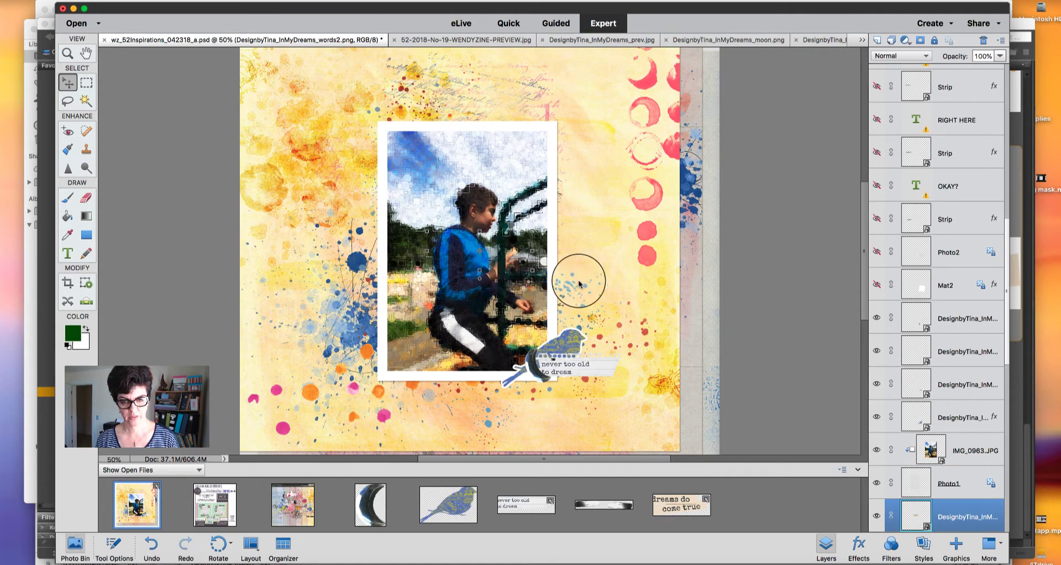
# Step: Move the "dreams do come true" layer above the photo, scale it down and place it across the photo's left edge
pyautogui.moveTo(908, 503); pyautogui.dragTo(962, 358)
pyautogui.moveTo(500, 242); pyautogui.dragTo(396, 222)
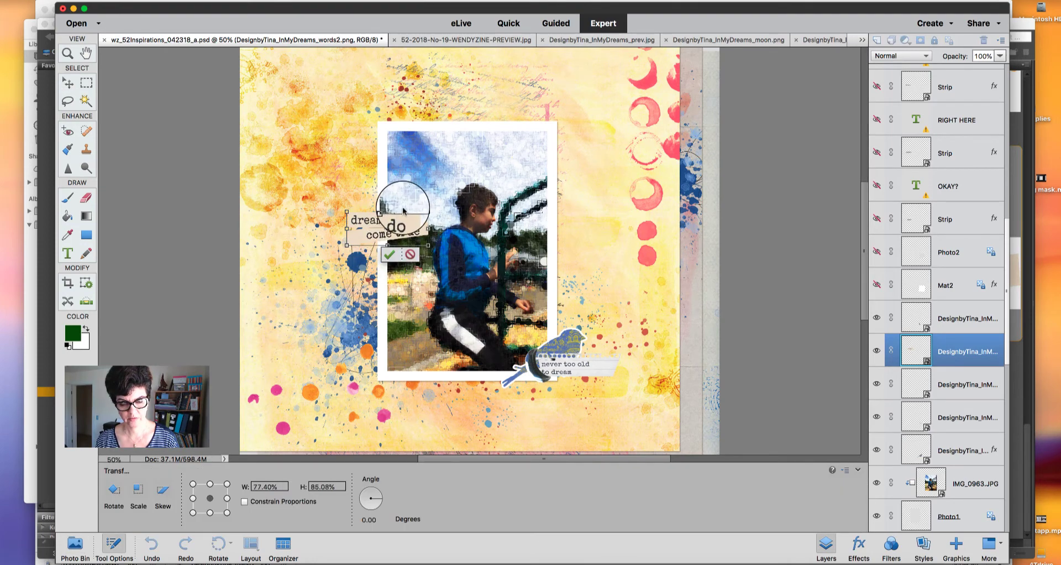
pyautogui.click(389, 254)
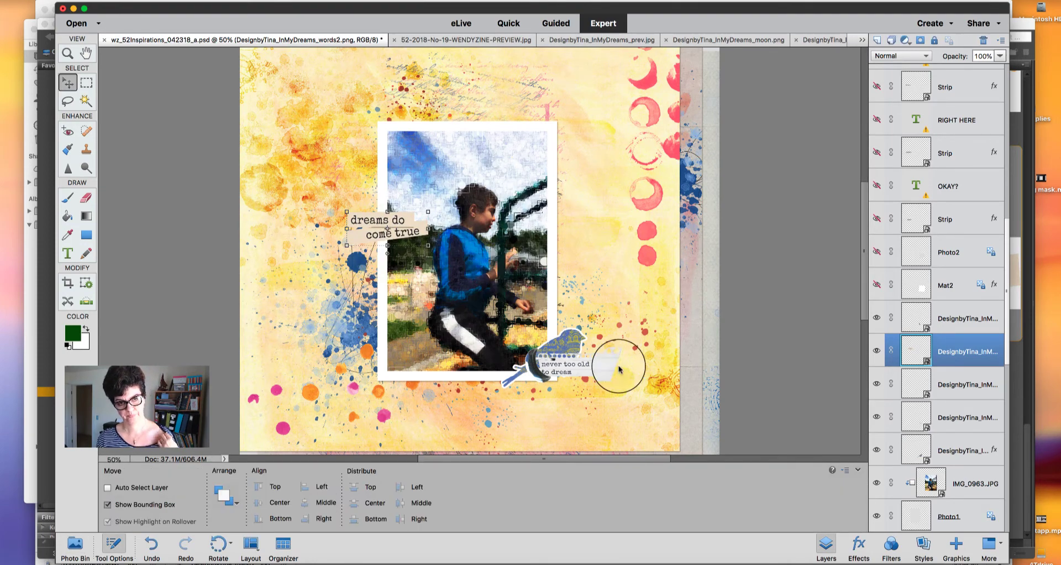
# Step: Open the InMyDreams cloud PNG from Adobe Bridge in Photoshop Elements and add it to the scrapbook layout
pyautogui.click(948, 381)
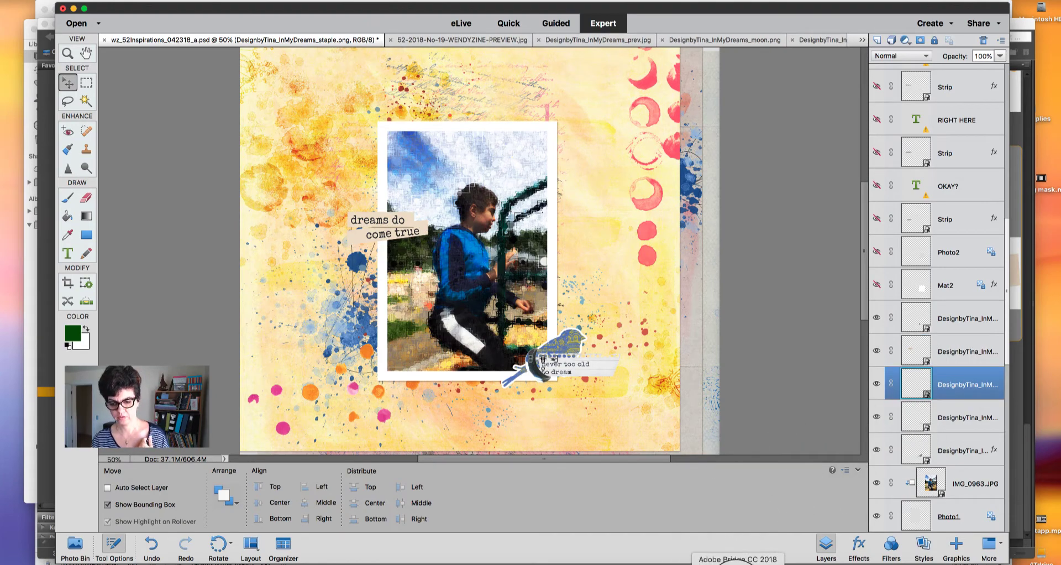
pyautogui.click(736, 564)
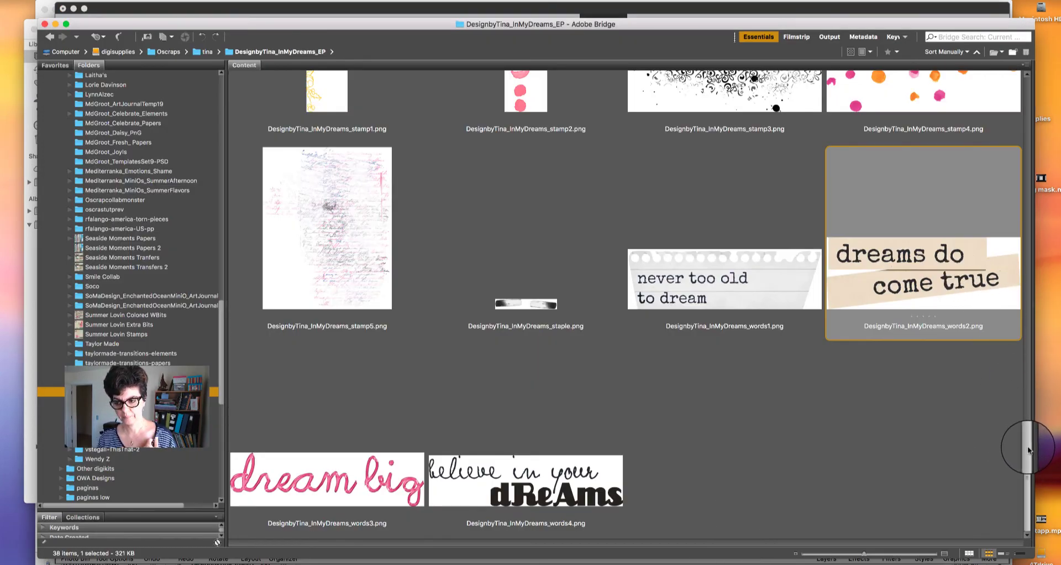
pyautogui.moveTo(1027, 446); pyautogui.dragTo(1020, 310)
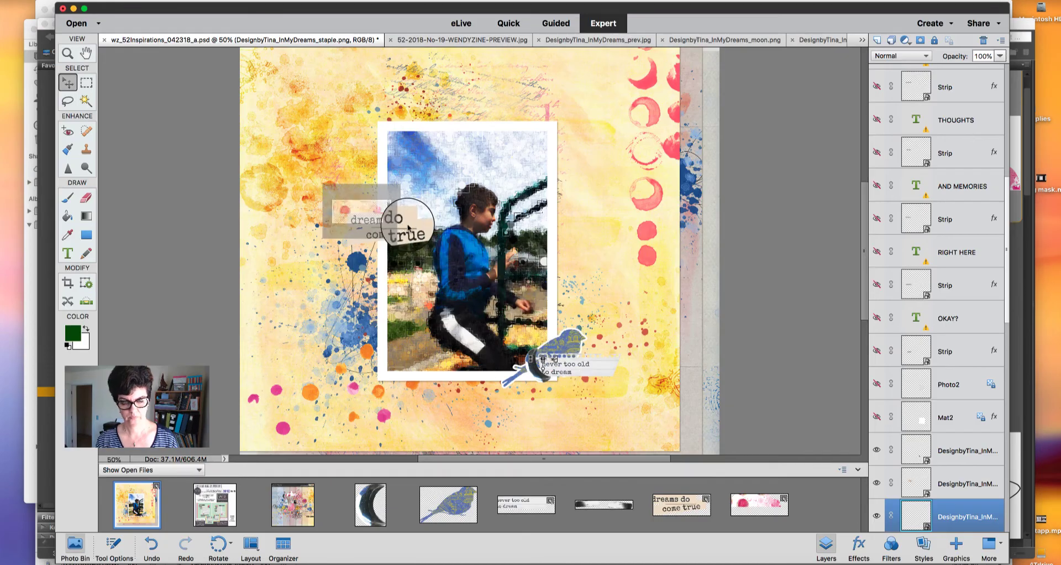
pyautogui.moveTo(408, 228); pyautogui.dragTo(409, 225)
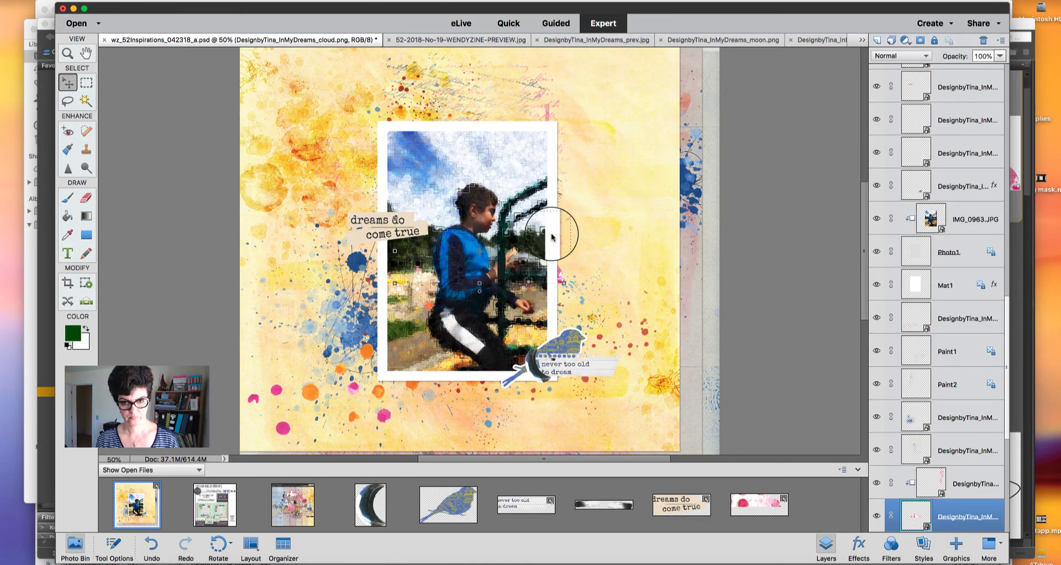
# Step: Move the cloud layer above the photo, shrink and tilt it slightly, and tuck it behind the "dreams do come true" strip
pyautogui.moveTo(960, 516); pyautogui.dragTo(958, 167)
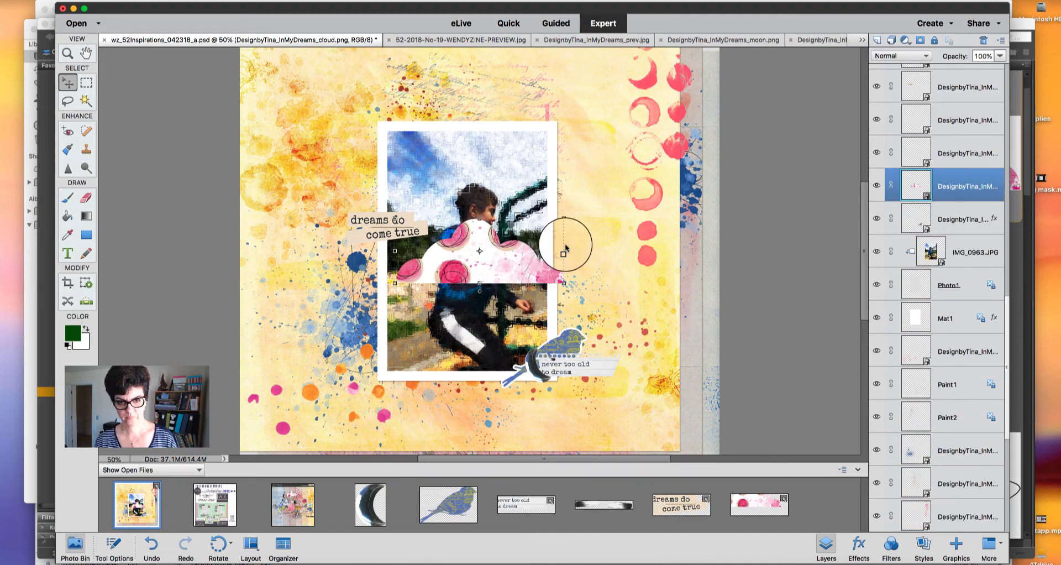
pyautogui.moveTo(564, 220); pyautogui.dragTo(430, 237)
pyautogui.click(439, 291)
pyautogui.moveTo(385, 206); pyautogui.dragTo(427, 181)
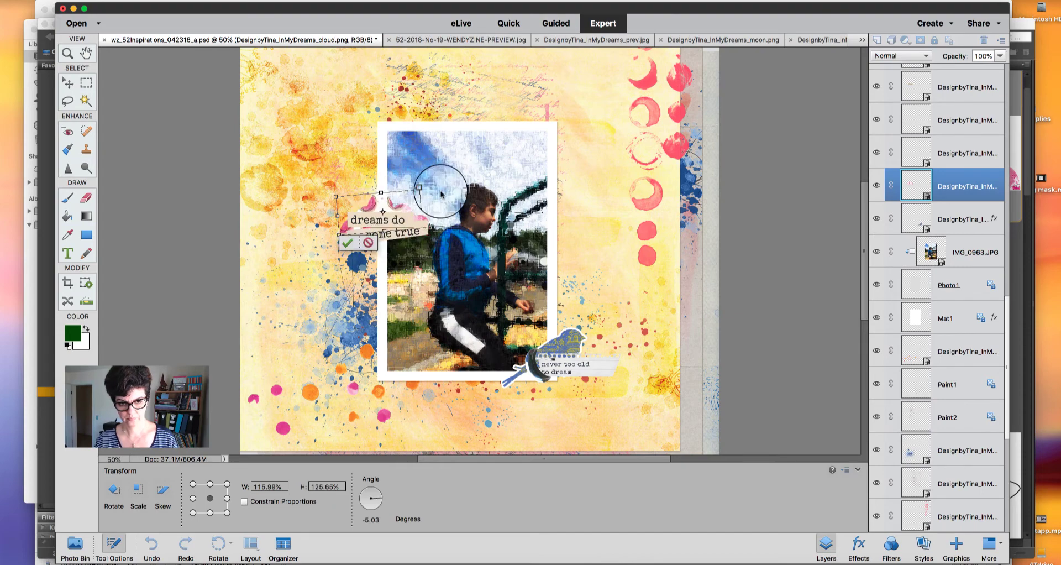
pyautogui.click(347, 242)
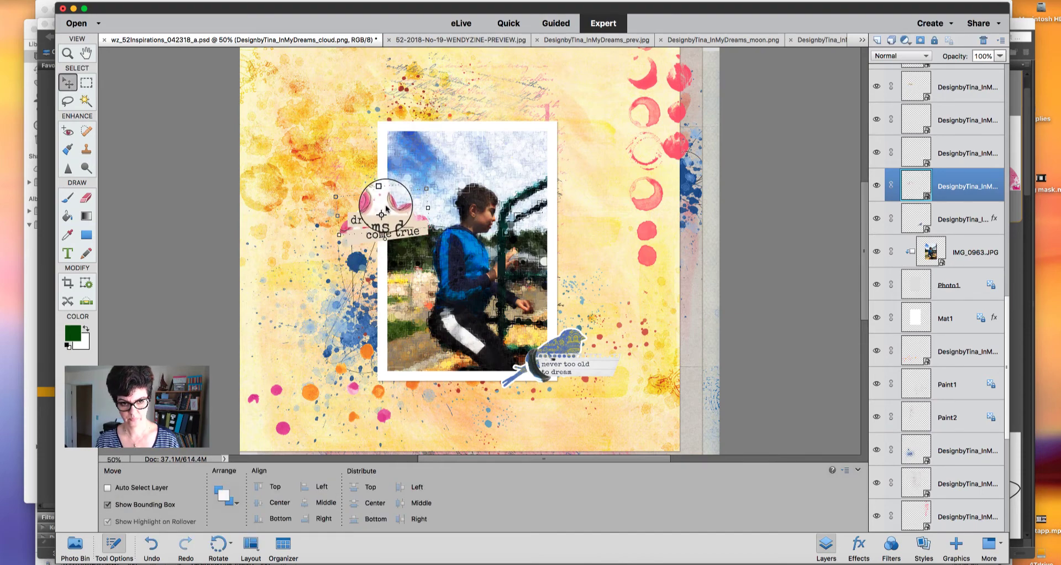
pyautogui.moveTo(386, 205); pyautogui.dragTo(433, 223)
pyautogui.click(343, 237)
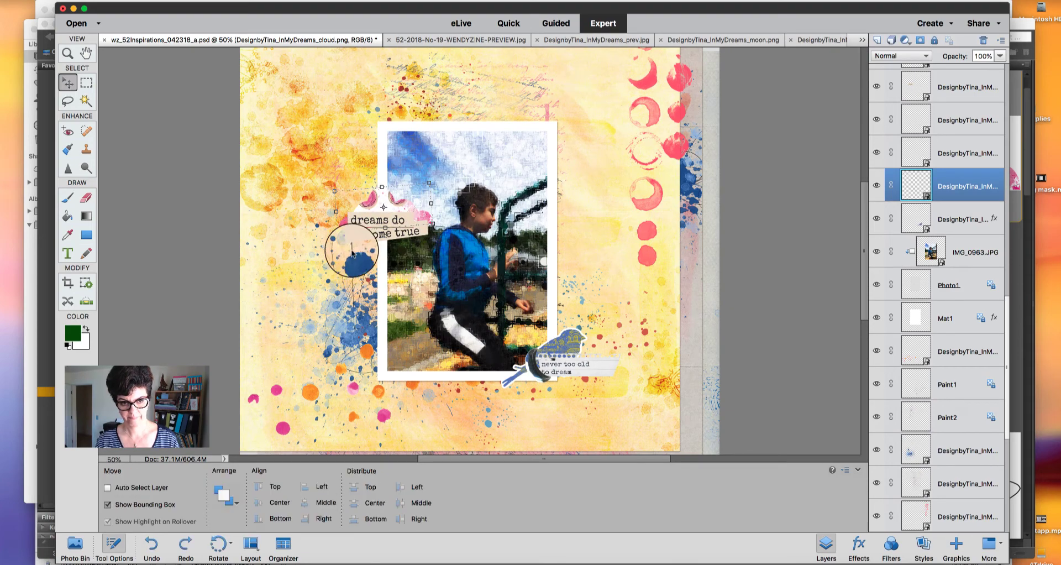
# Step: Add the InMyDreams scatter7 stars from Adobe Bridge to the layout's upper-left corner and place a duplicate around the photo's lower-left corner
pyautogui.click(734, 562)
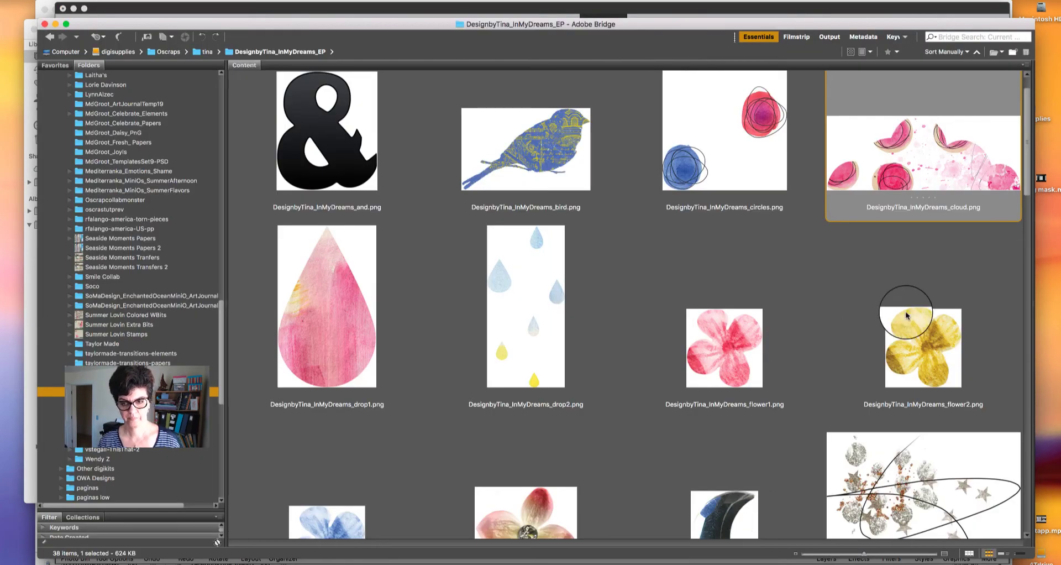
pyautogui.scroll(2, 1024, 181)
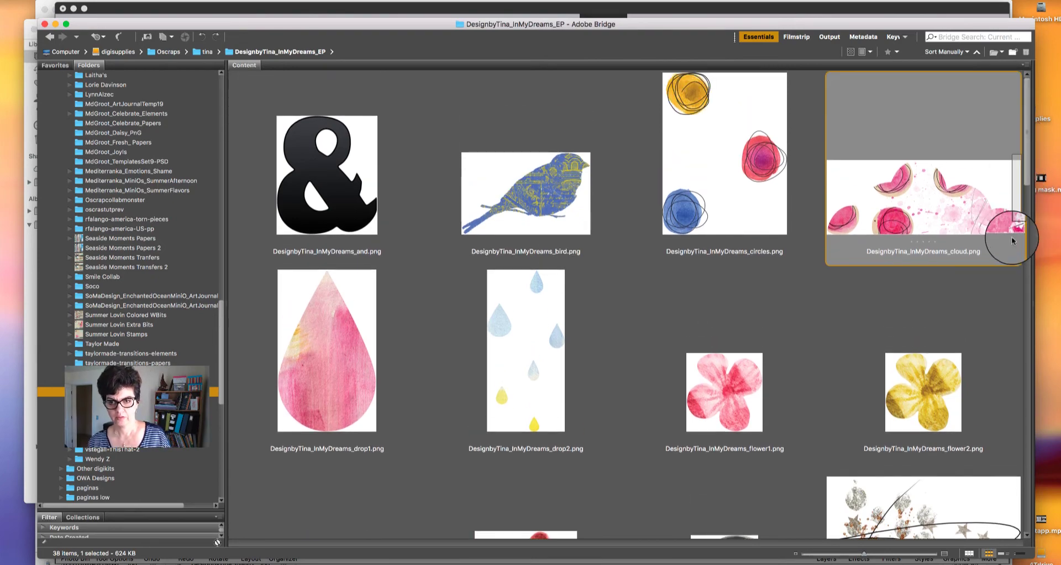
pyautogui.moveTo(1026, 177); pyautogui.dragTo(1034, 286)
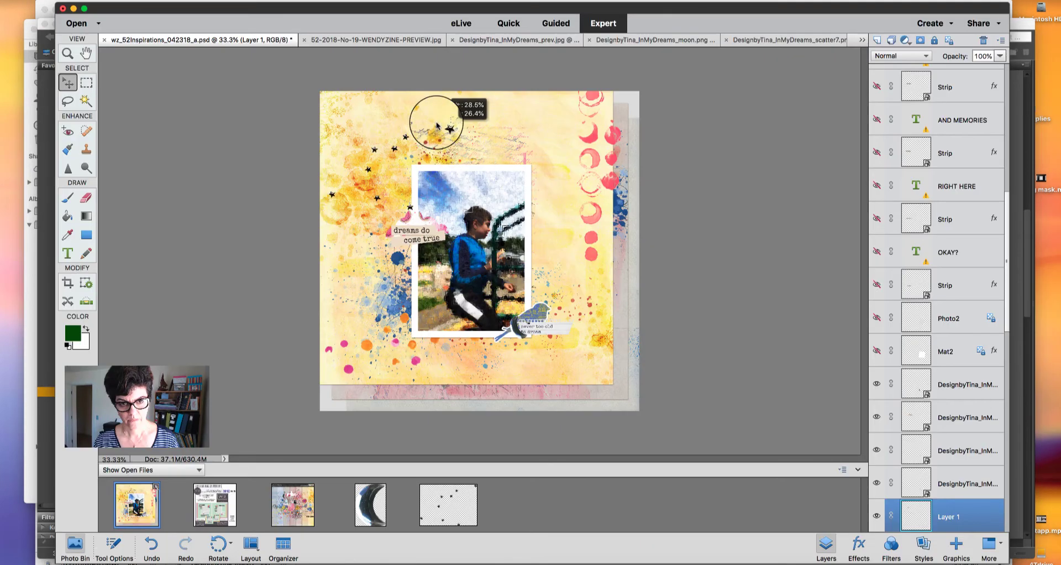
pyautogui.moveTo(437, 123); pyautogui.dragTo(404, 99)
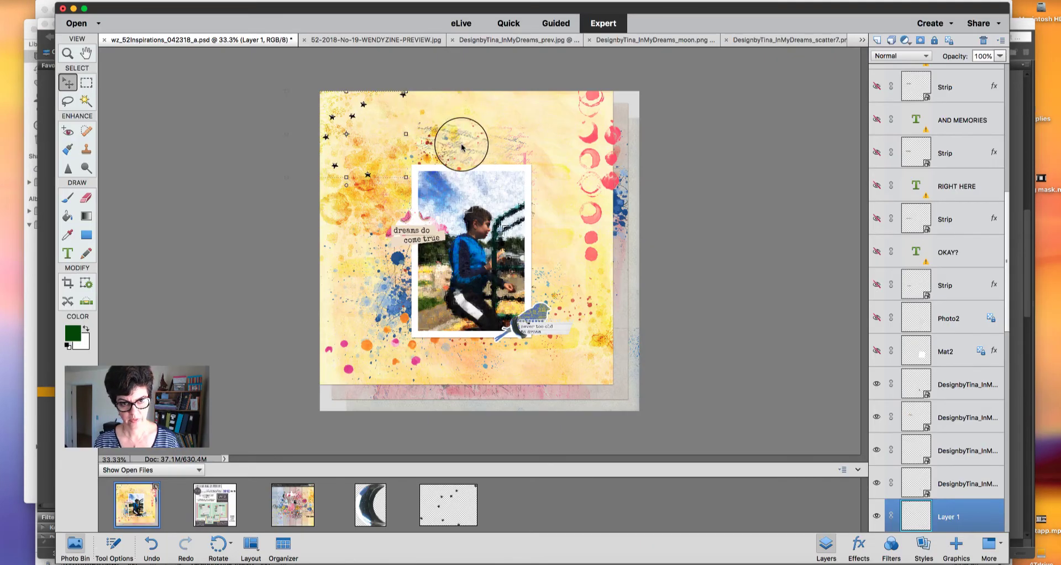
pyautogui.press('super+j')
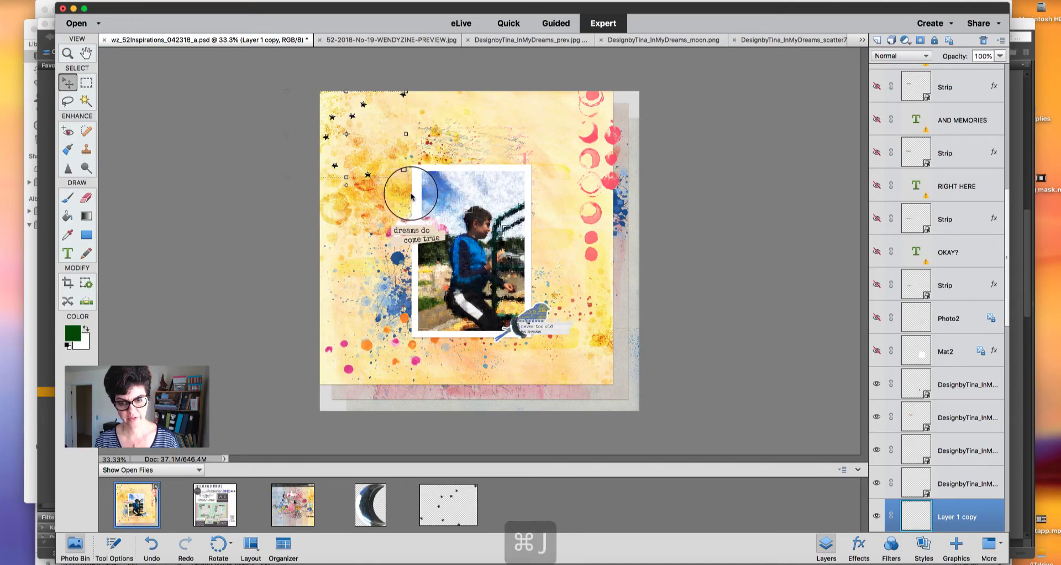
pyautogui.moveTo(368, 175); pyautogui.dragTo(412, 351)
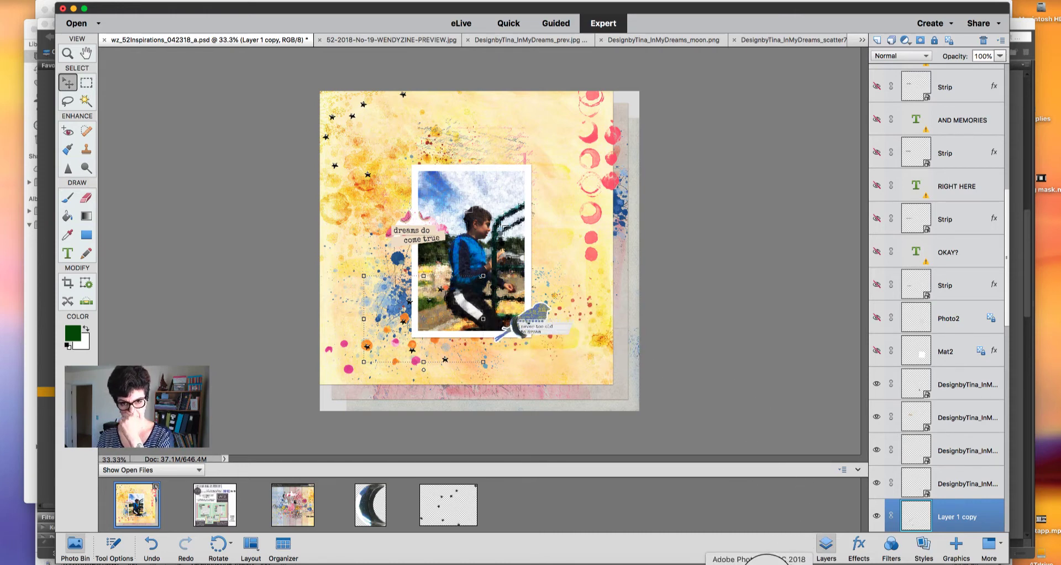
# Step: Switch to Adobe Bridge and look through the DesignbyTina_InMyDreams_EP elements for another embellishment
pyautogui.click(738, 563)
pyautogui.click(817, 440)
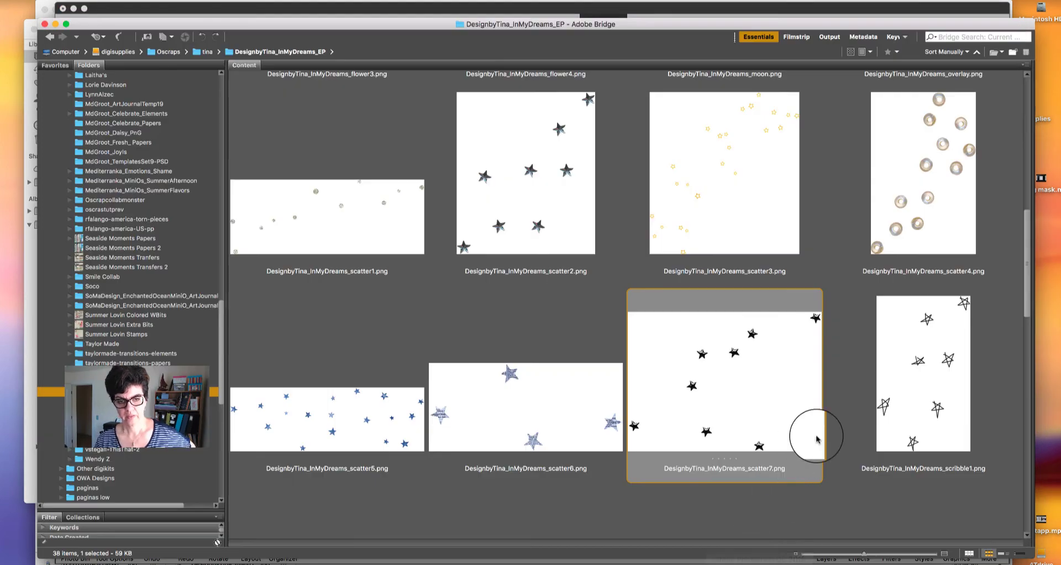
pyautogui.scroll(-10, 1013, 354)
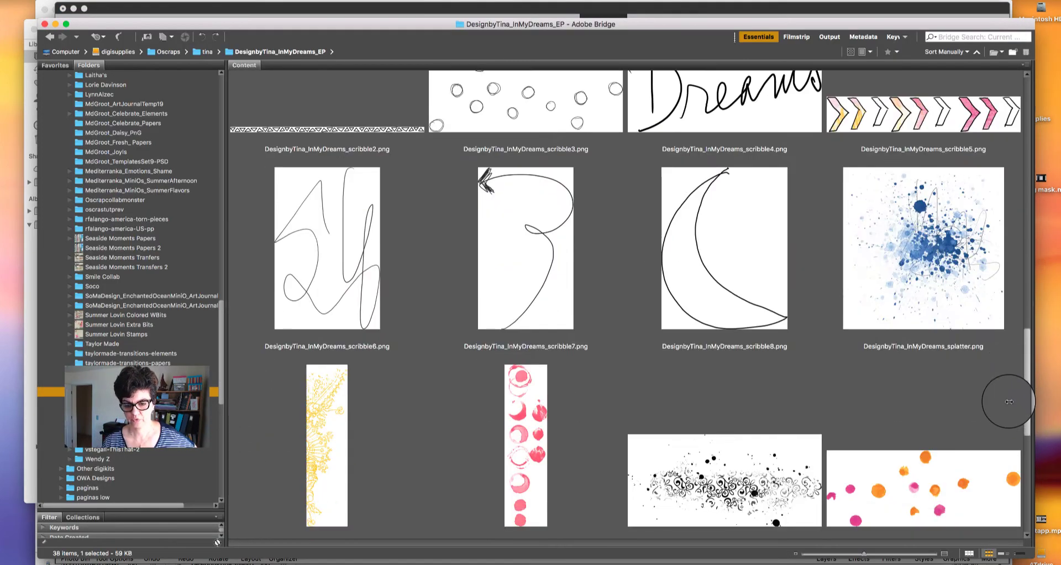
pyautogui.scroll(-8, 1015, 449)
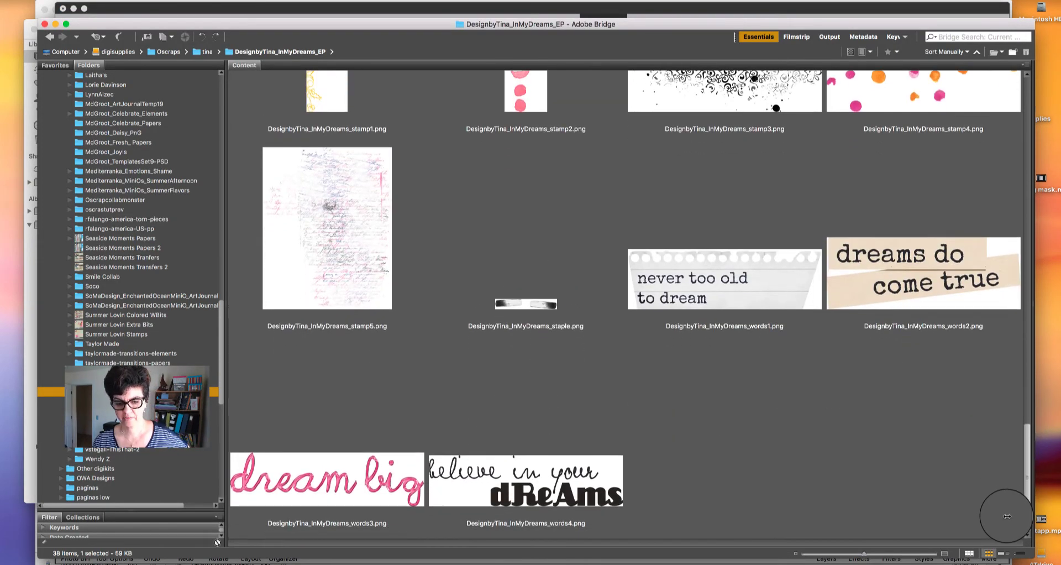
pyautogui.scroll(15, 995, 477)
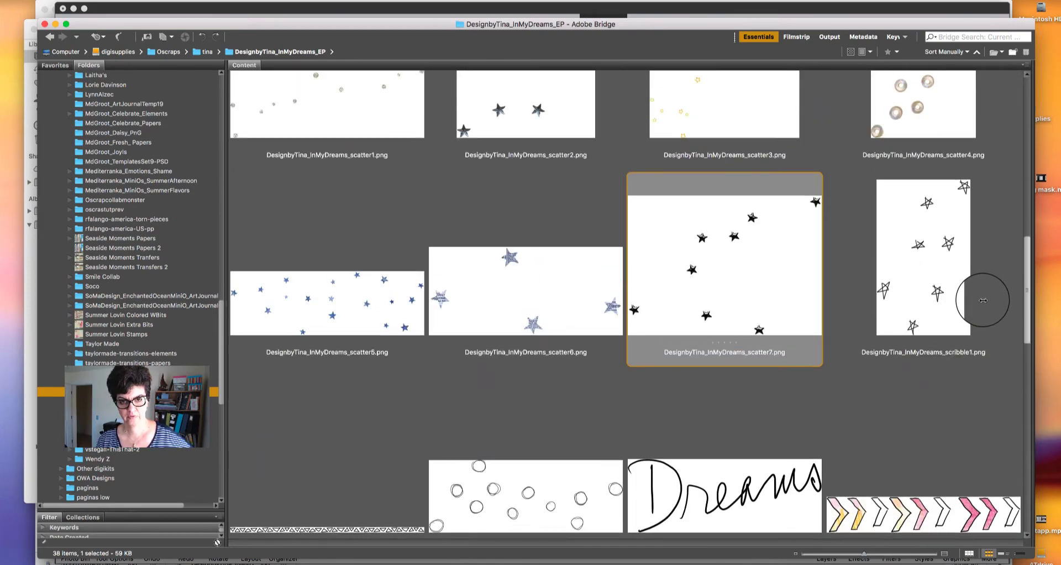
pyautogui.scroll(10, 984, 274)
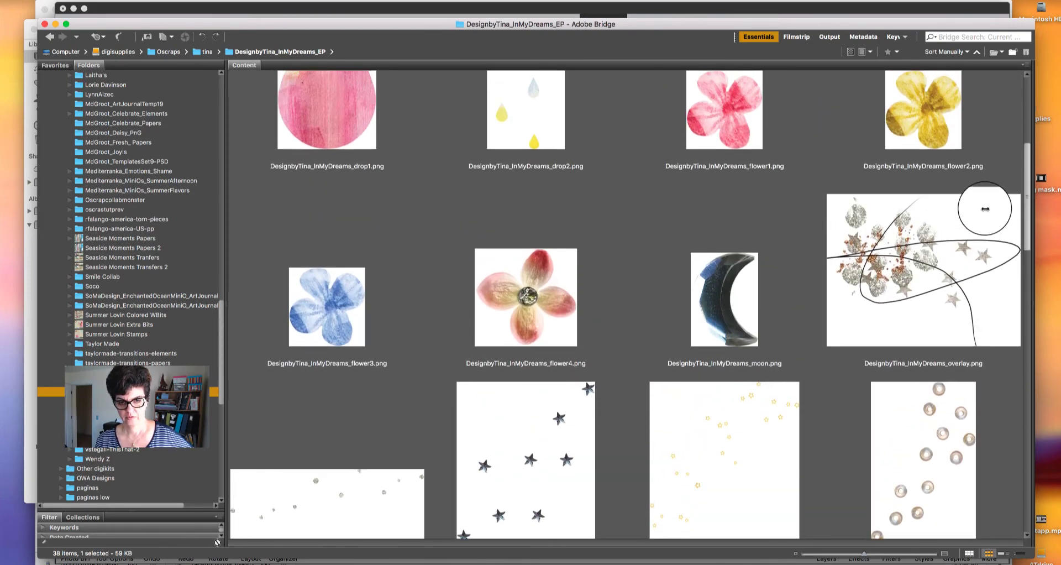
pyautogui.scroll(5, 987, 199)
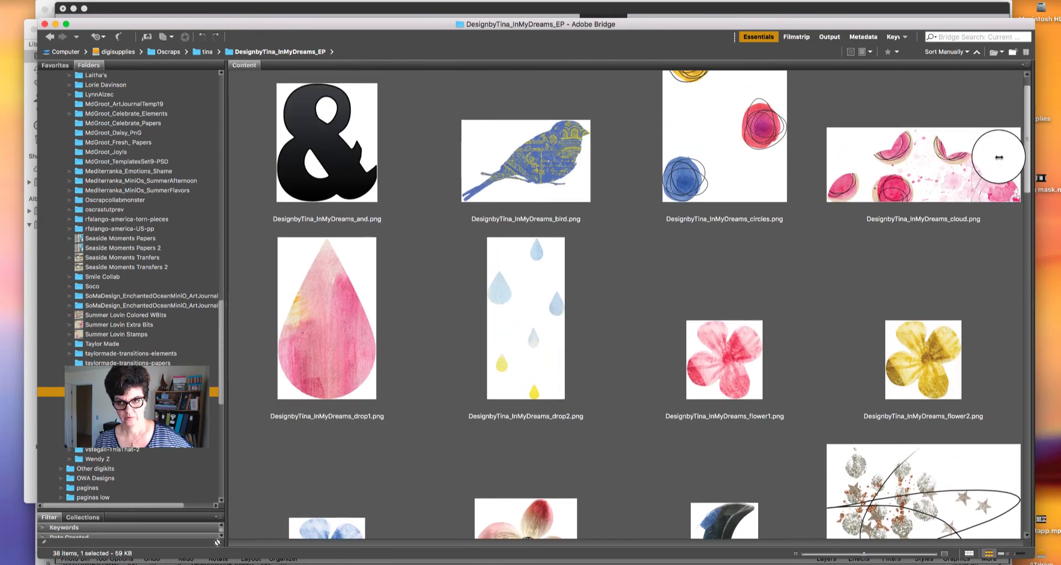
pyautogui.scroll(1, 998, 144)
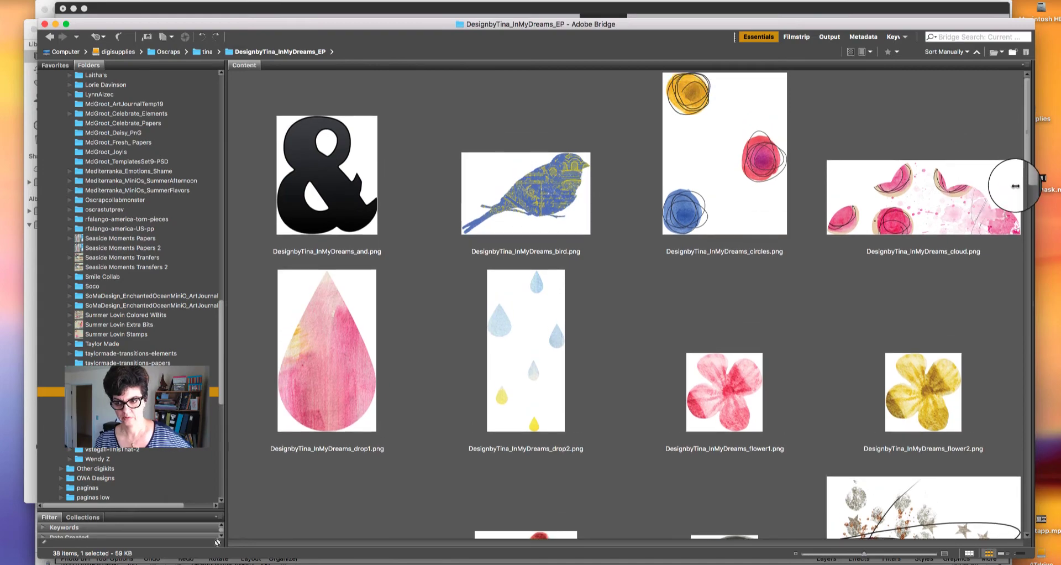
pyautogui.moveTo(1027, 177); pyautogui.dragTo(1023, 523)
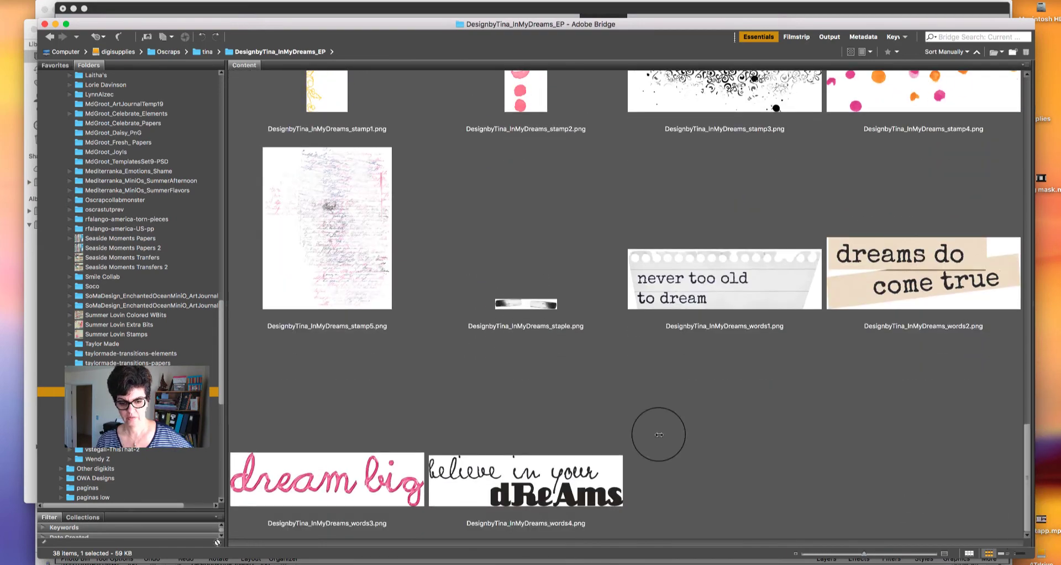
# Step: Open DesignbyTina_InMyDreams_paper7.jpg from the InMyDreams_PP folder in Photoshop Elements and draw a dark green circle over its red blotches
pyautogui.click(196, 402)
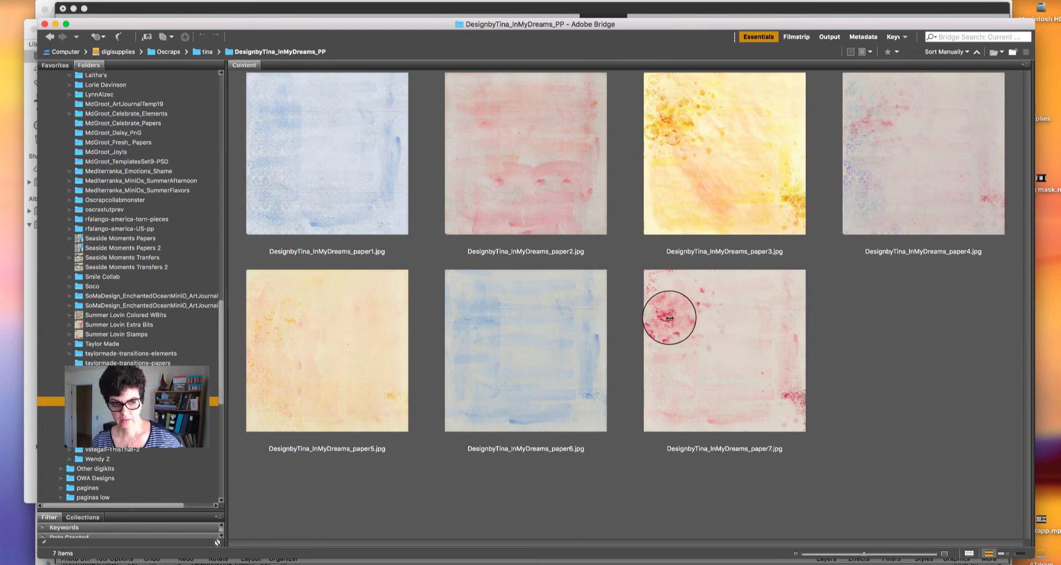
pyautogui.moveTo(671, 305); pyautogui.dragTo(840, 564)
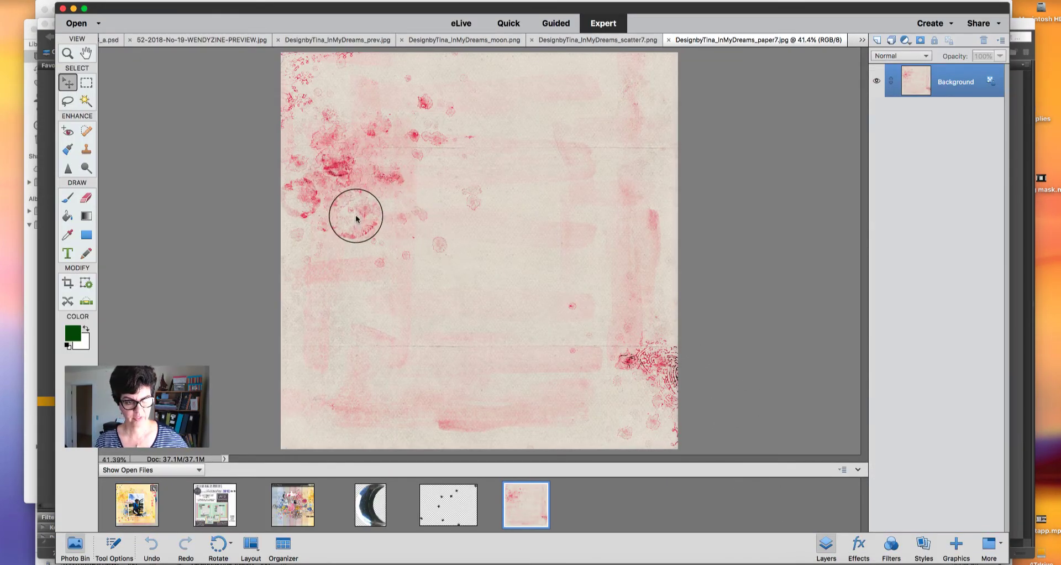
pyautogui.click(88, 236)
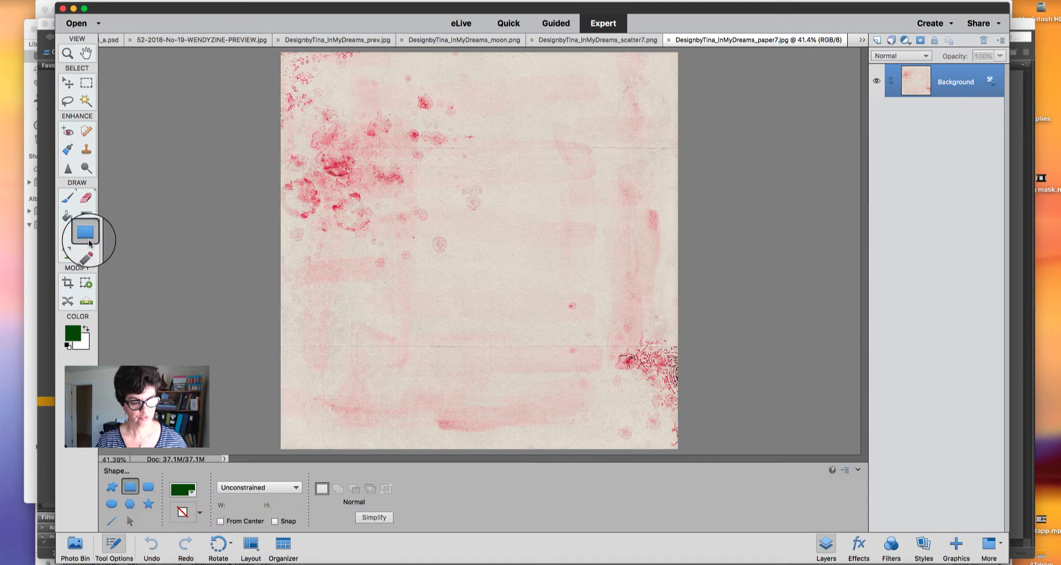
pyautogui.click(111, 504)
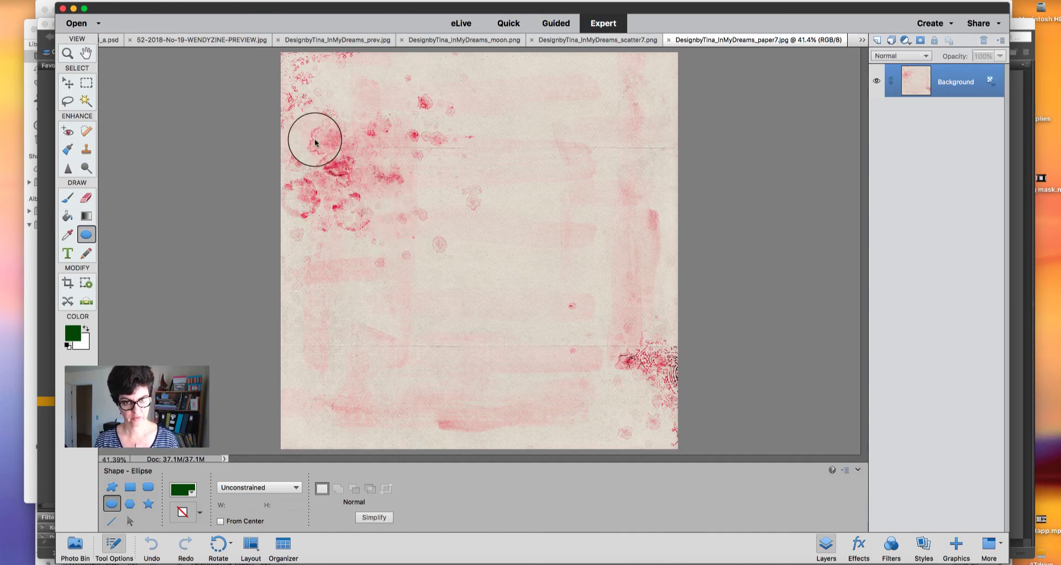
pyautogui.moveTo(319, 139); pyautogui.dragTo(380, 198)
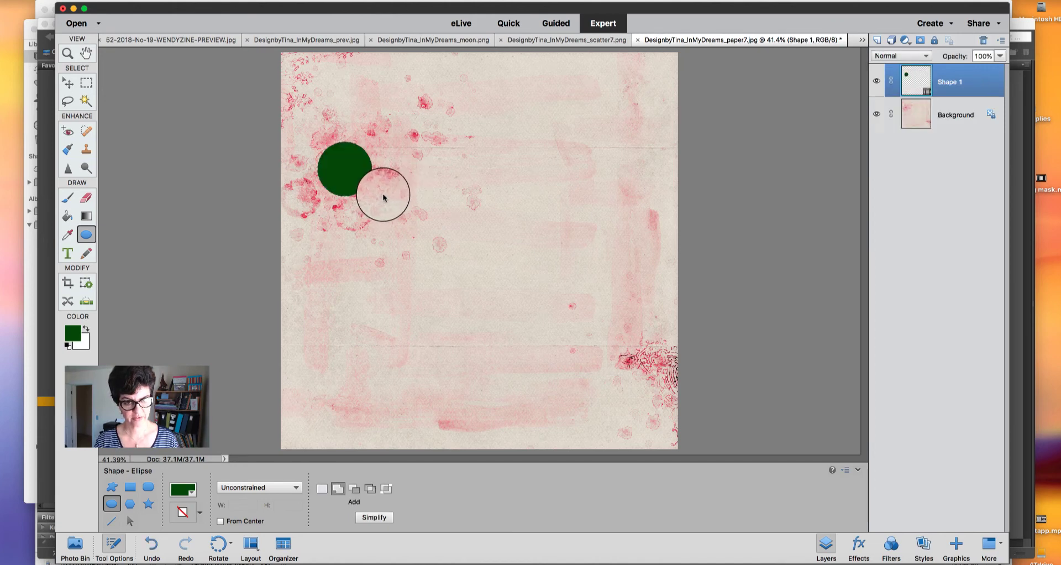
# Step: Turn the paper7 background into a regular layer above the circle shape and clip it to the circle
pyautogui.moveTo(937, 115); pyautogui.dragTo(911, 67)
pyautogui.click(990, 114)
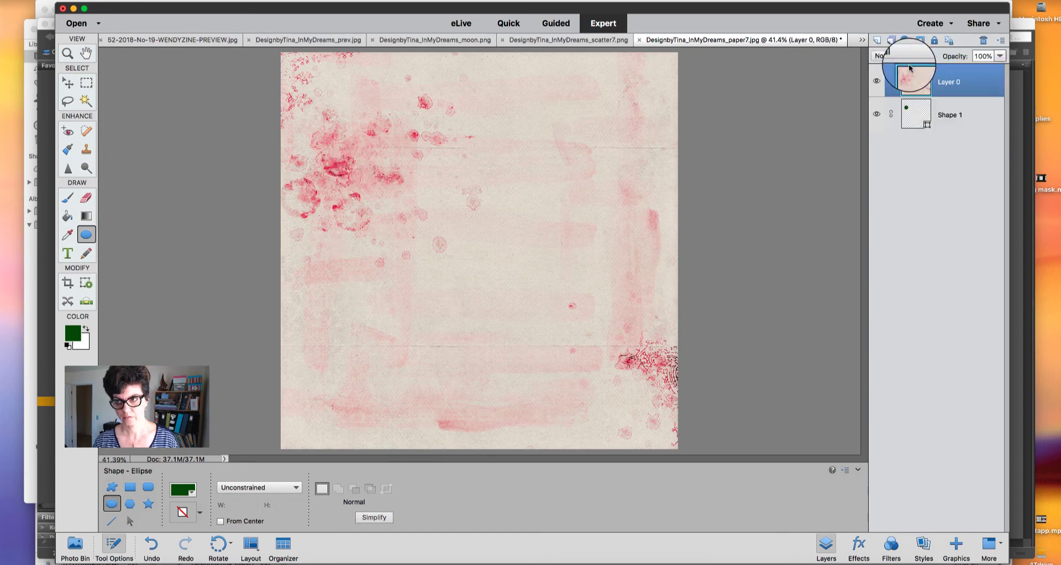
pyautogui.keyDown('alt'); pyautogui.click(915, 97); pyautogui.keyUp('alt')
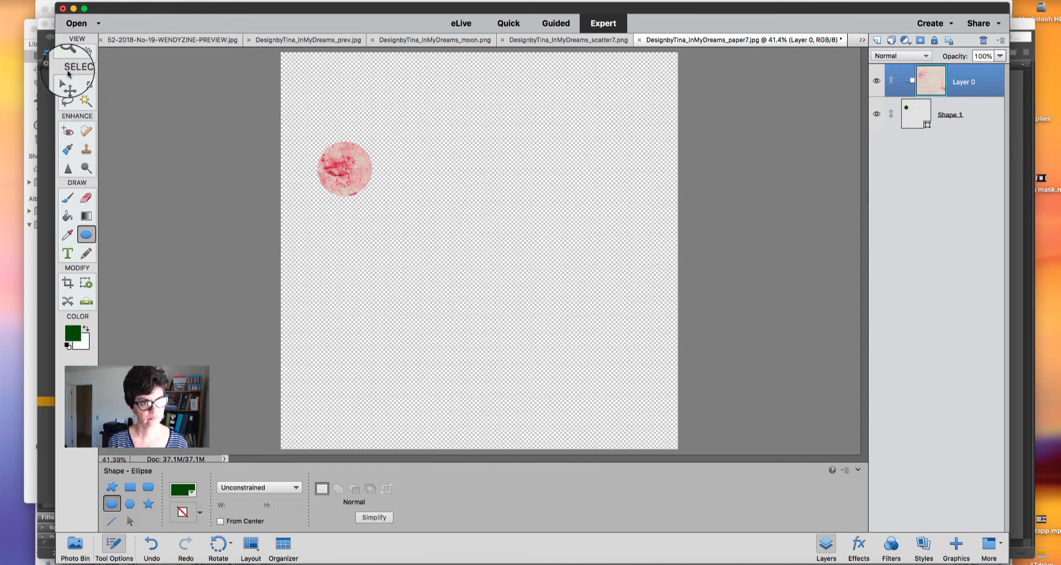
# Step: Crop the paper7 document closely around the paper-filled circle
pyautogui.click(67, 283)
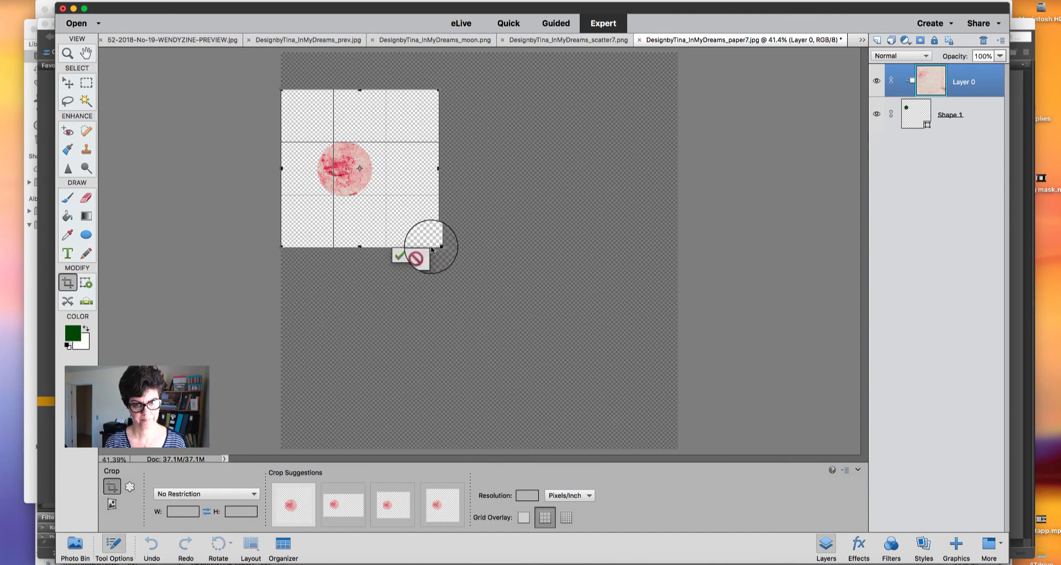
pyautogui.moveTo(439, 247); pyautogui.dragTo(387, 209)
pyautogui.moveTo(282, 90); pyautogui.dragTo(307, 128)
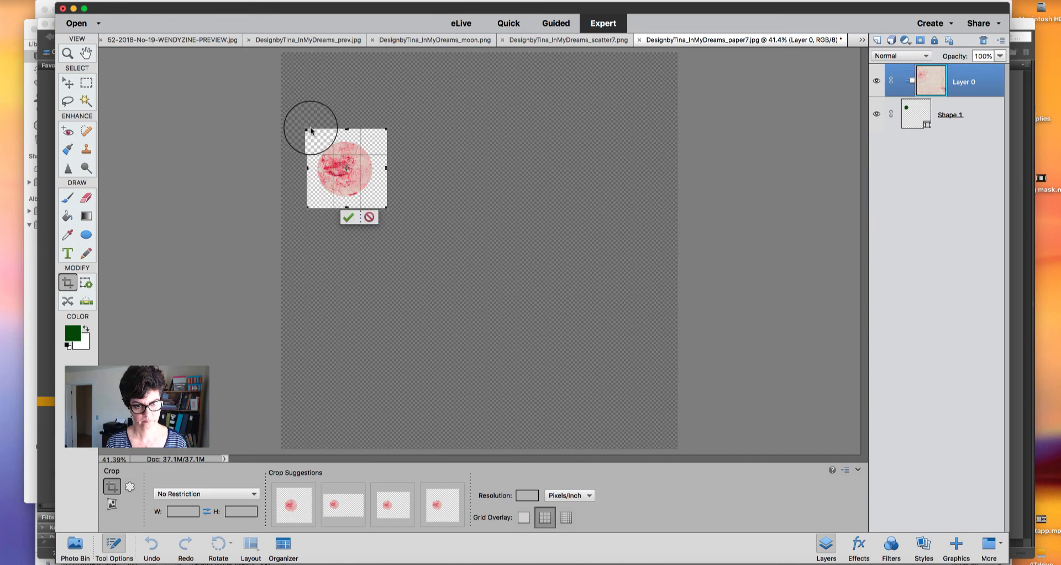
pyautogui.click(352, 219)
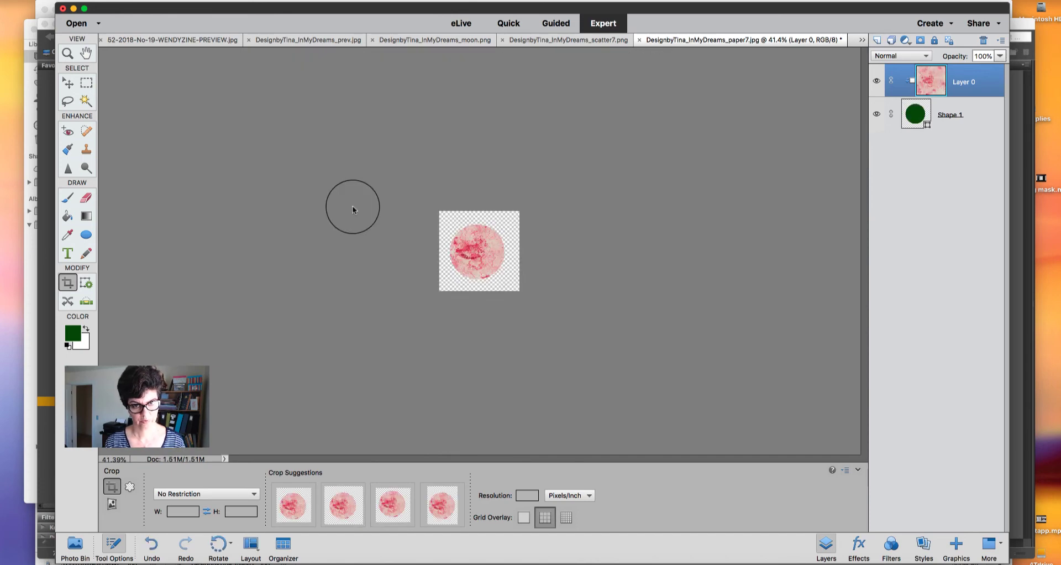
# Step: Add the paper7 circle to the scrapbook layout, shrink it and place it behind the "dreams do come true" word strip
pyautogui.click(67, 83)
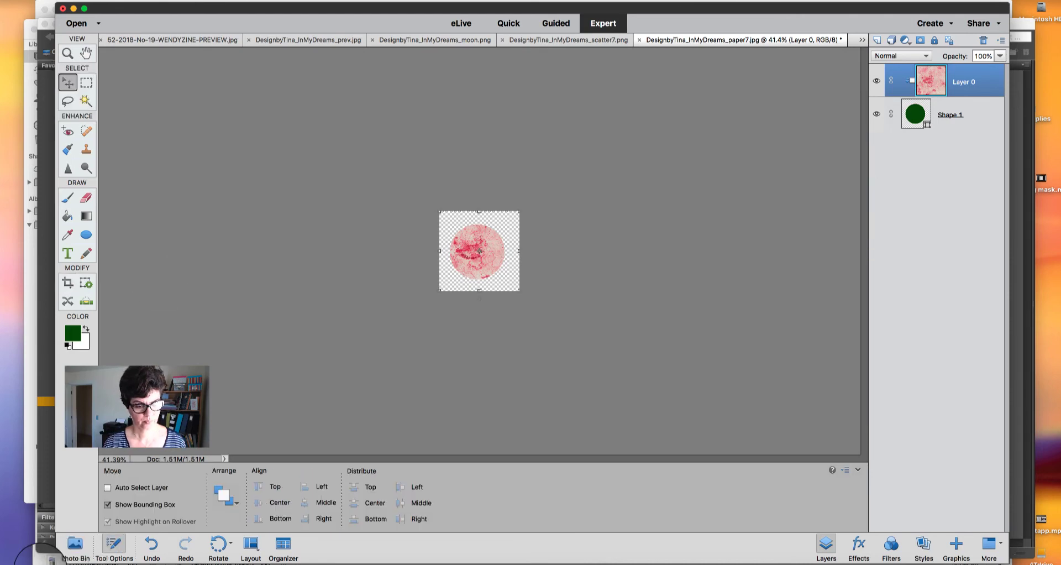
pyautogui.click(75, 546)
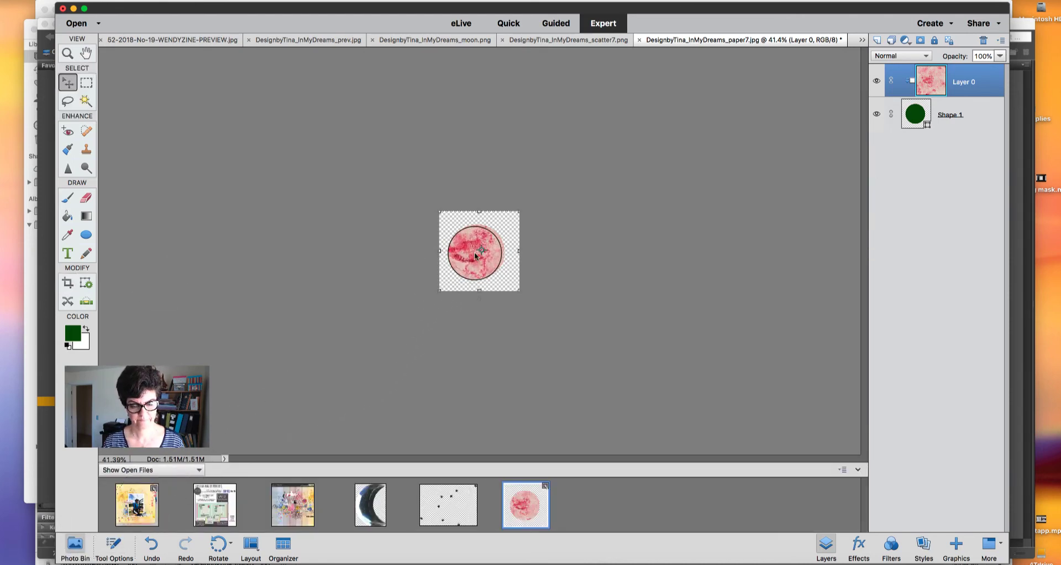
pyautogui.moveTo(474, 256); pyautogui.dragTo(145, 487)
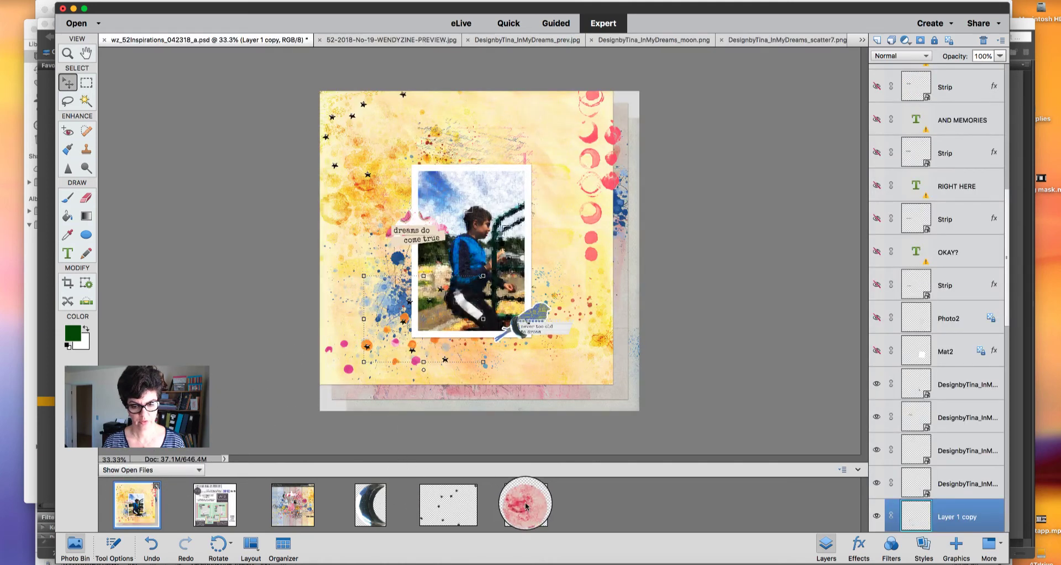
pyautogui.moveTo(526, 504)
pyautogui.mouseDown()
pyautogui.moveTo(430, 247)
pyautogui.moveTo(426, 211)
pyautogui.moveTo(437, 212)
pyautogui.mouseUp()
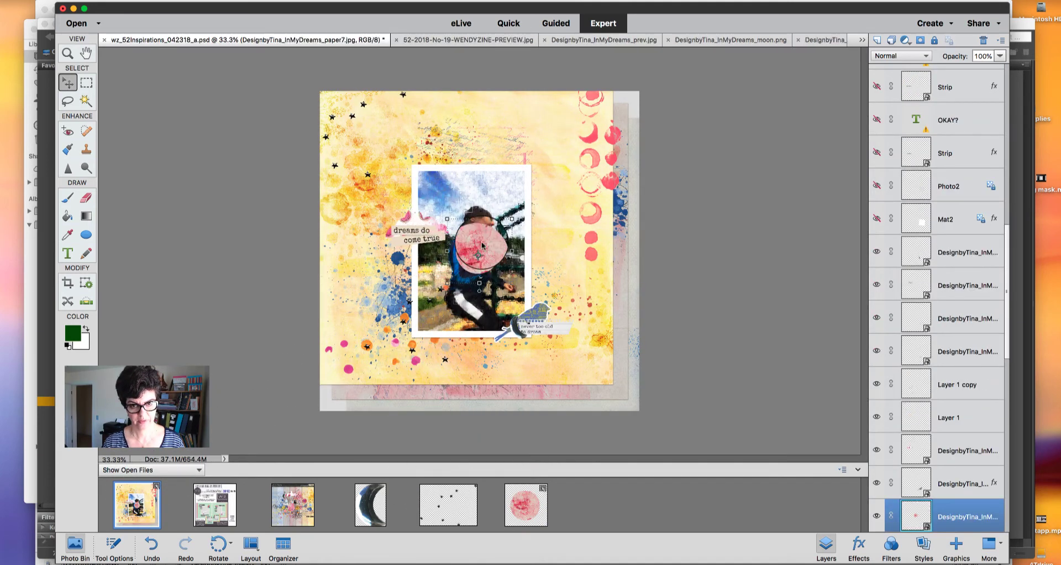
pyautogui.moveTo(482, 245)
pyautogui.mouseDown()
pyautogui.moveTo(423, 200)
pyautogui.moveTo(426, 208)
pyautogui.mouseUp()
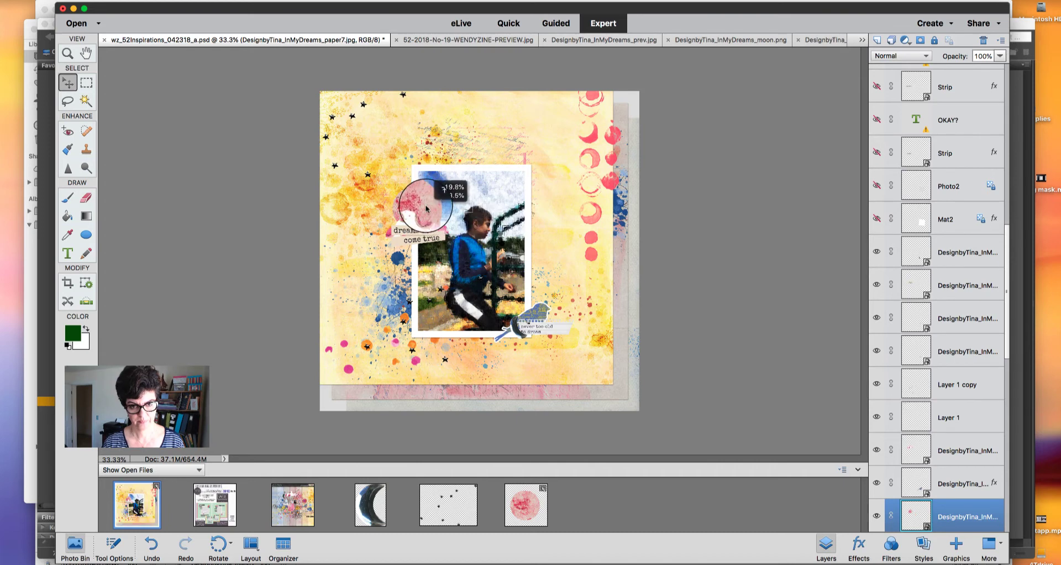
pyautogui.moveTo(449, 175); pyautogui.dragTo(432, 189)
pyautogui.click(395, 247)
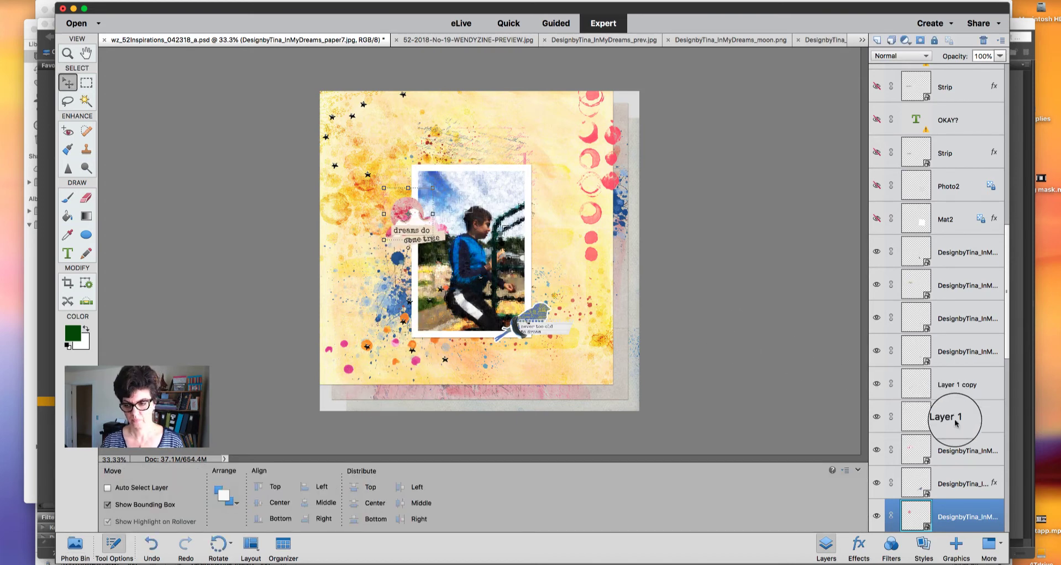
# Step: Move the paper circle's layer above Layer 1 copy and scale the circle to about 86% at the photo's edge
pyautogui.moveTo(951, 514); pyautogui.dragTo(945, 363)
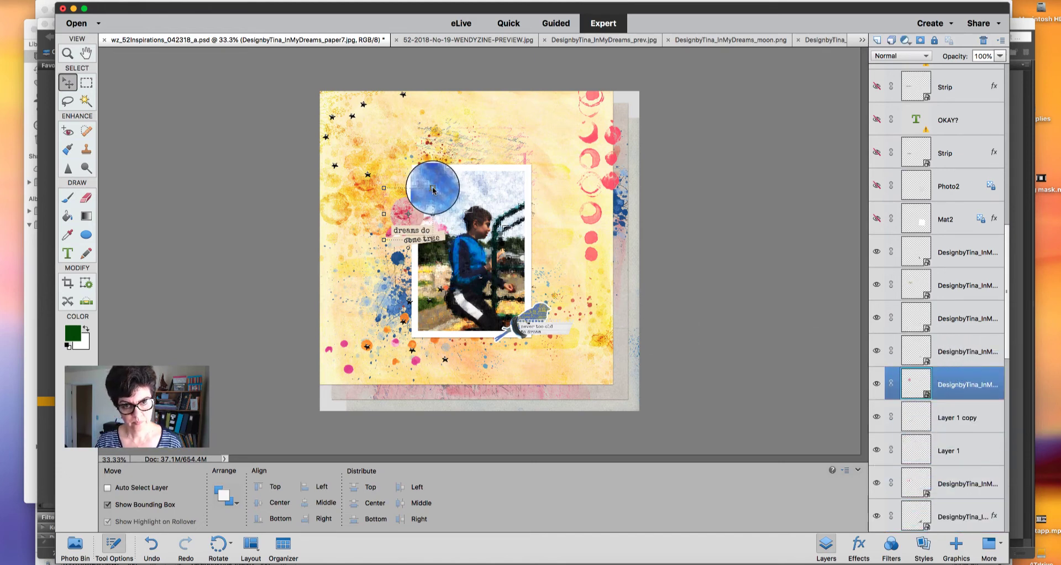
pyautogui.moveTo(433, 188); pyautogui.dragTo(441, 212)
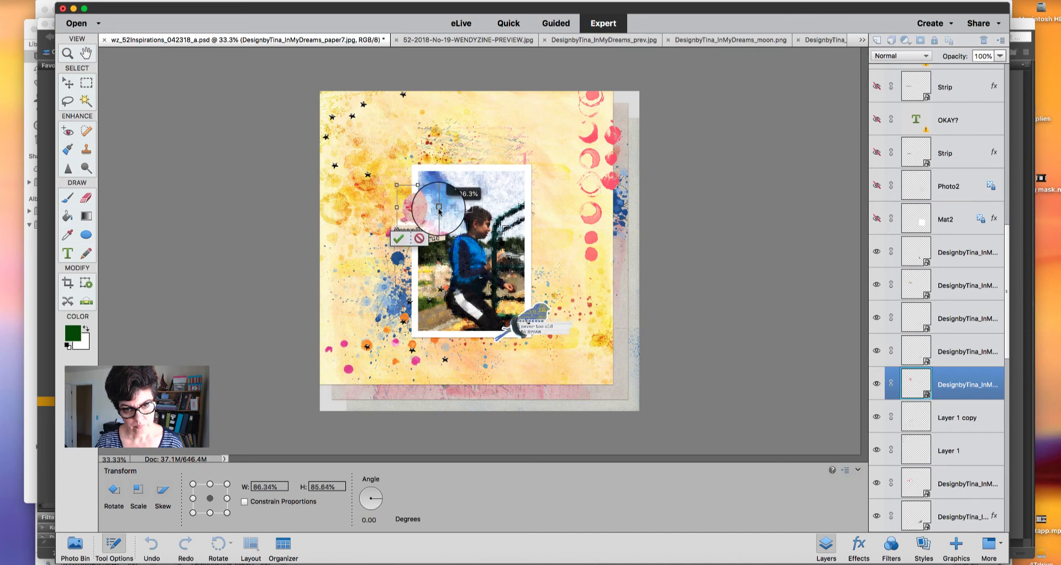
pyautogui.click(398, 238)
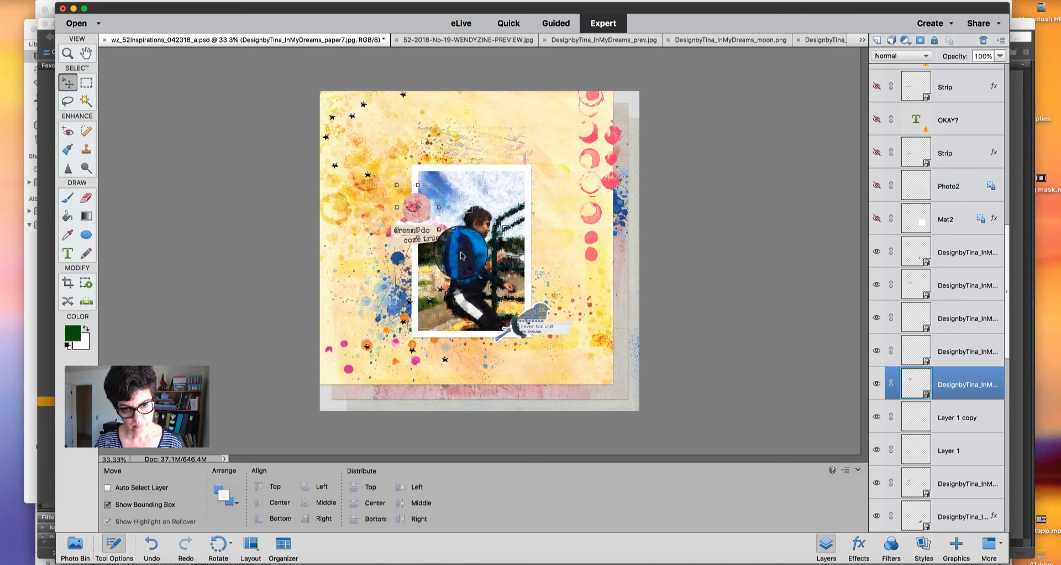
# Step: Apply a layer style from the Bevels collection to the paper circle
pyautogui.click(921, 553)
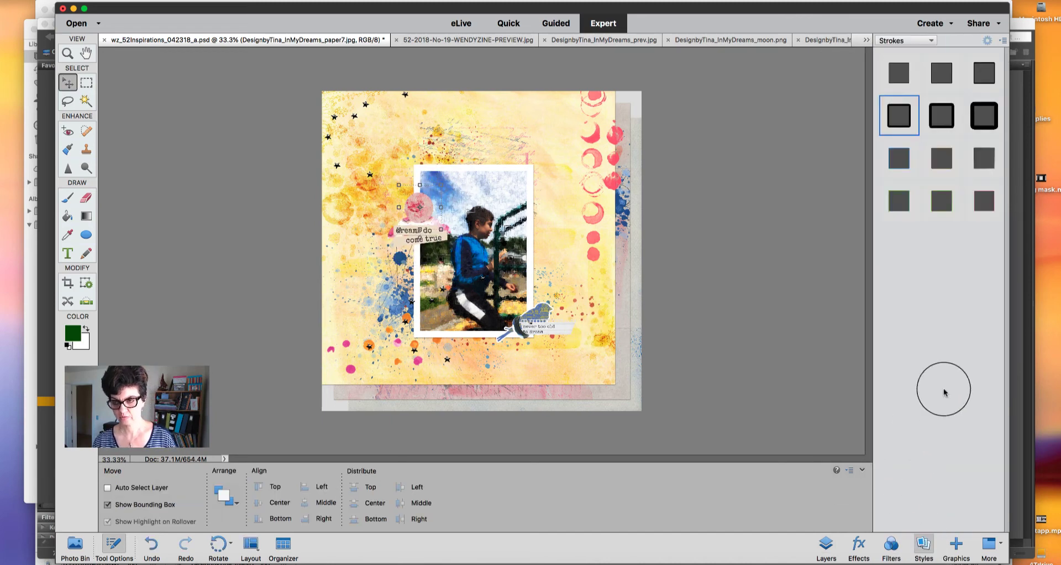
pyautogui.click(906, 40)
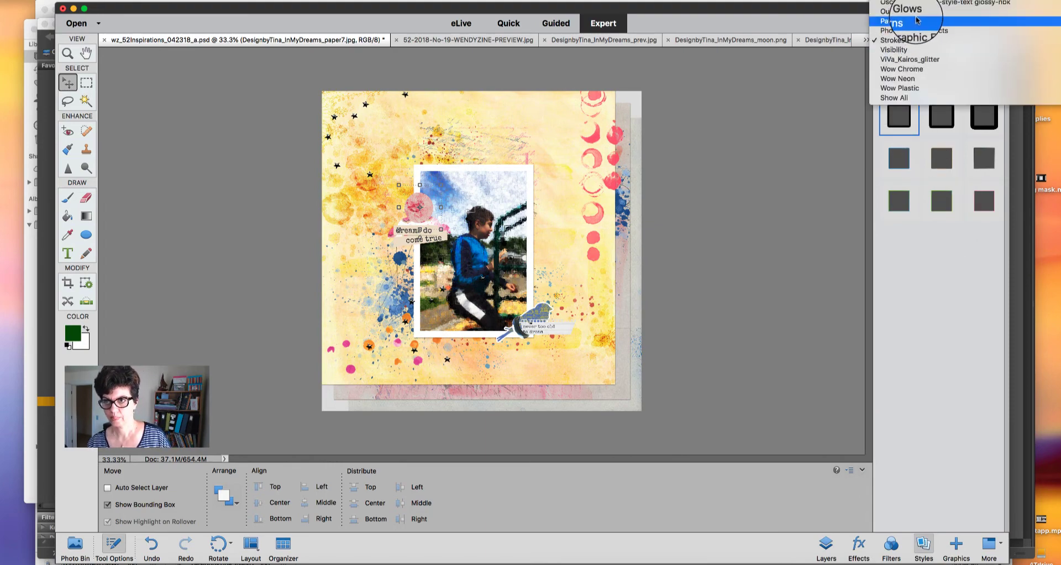
pyautogui.moveTo(918, 1)
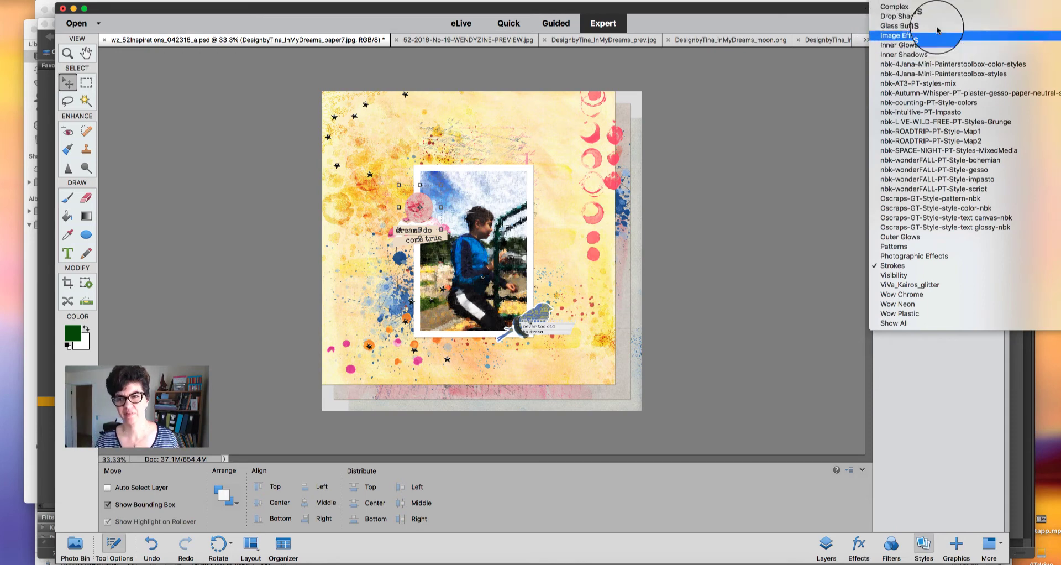
pyautogui.click(892, 5)
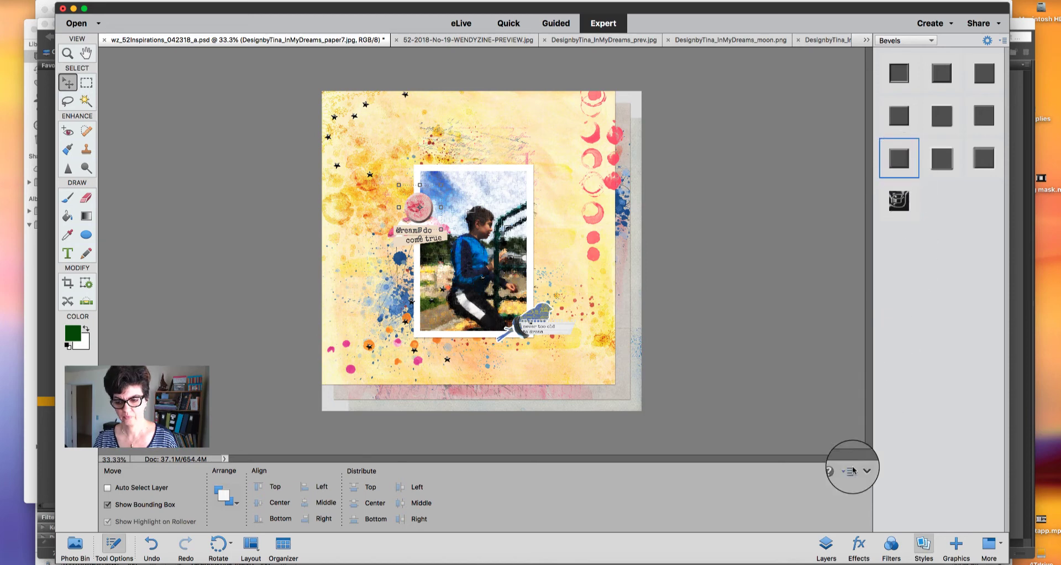
# Step: Set the circle's bevel size to 18 px and shrink the circle further just above the "dreams do come true" strip
pyautogui.click(825, 545)
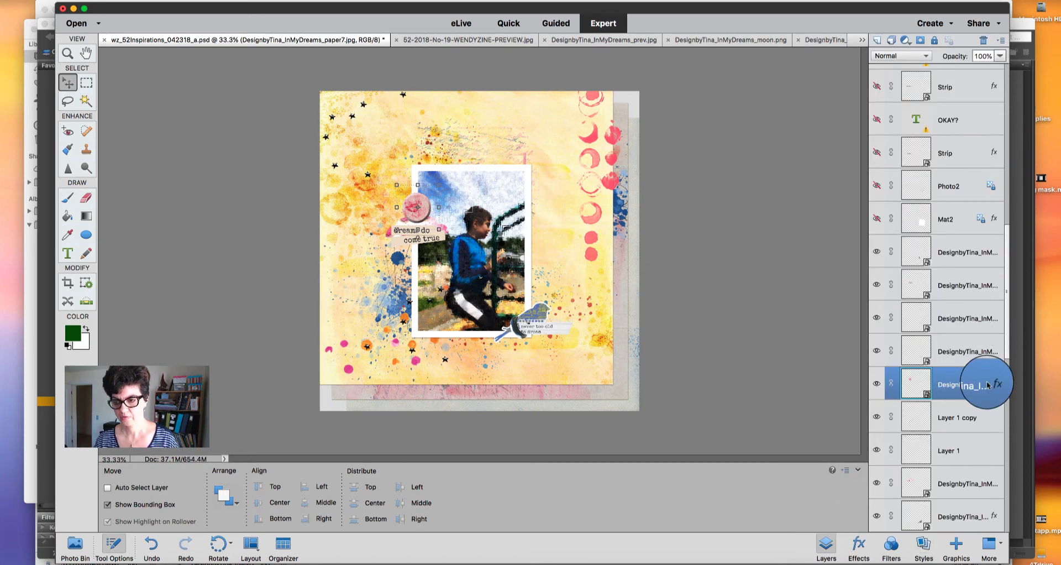
pyautogui.doubleClick(994, 385)
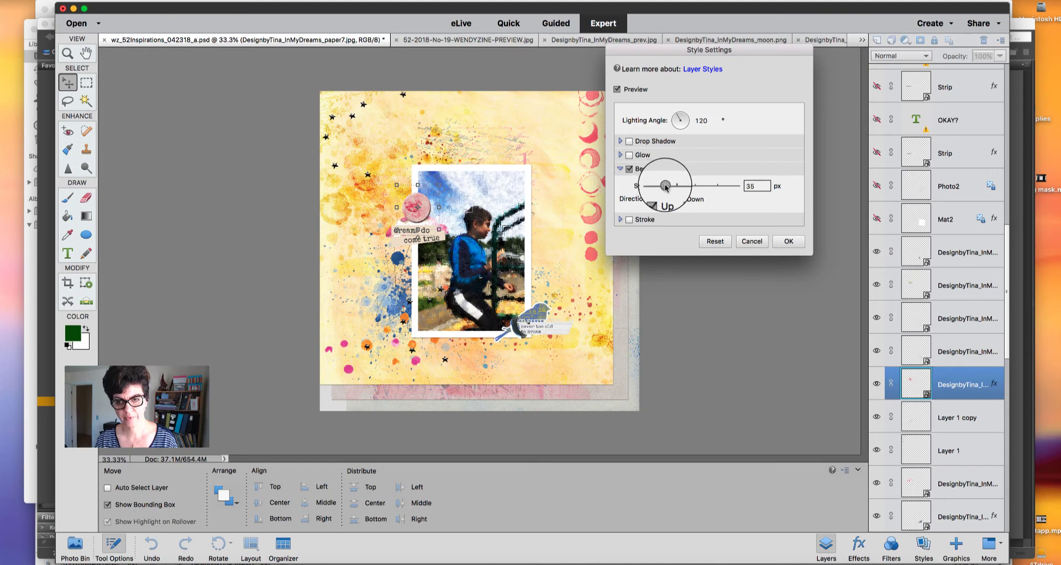
pyautogui.moveTo(673, 187); pyautogui.dragTo(665, 189)
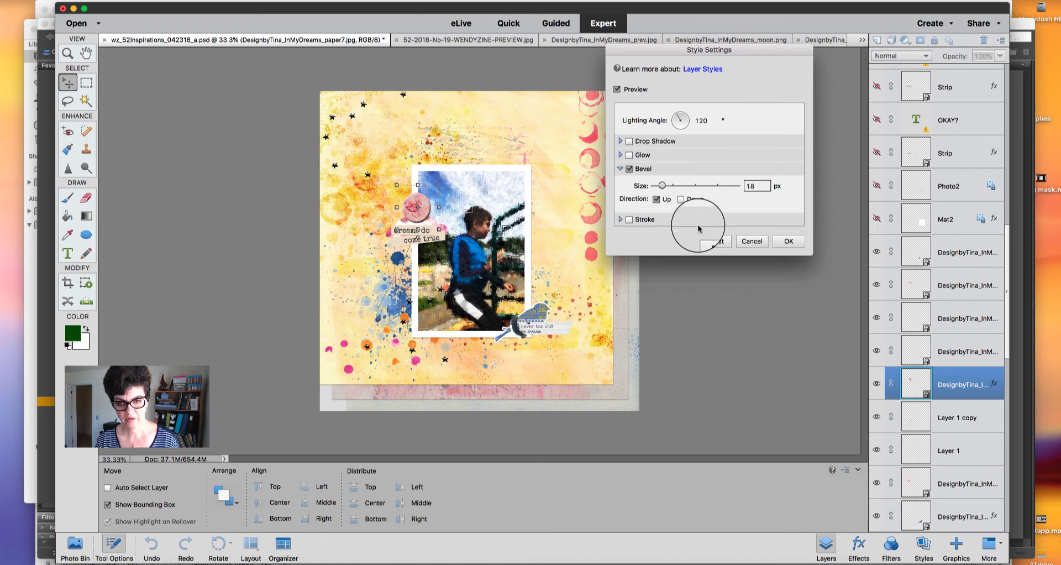
pyautogui.click(788, 241)
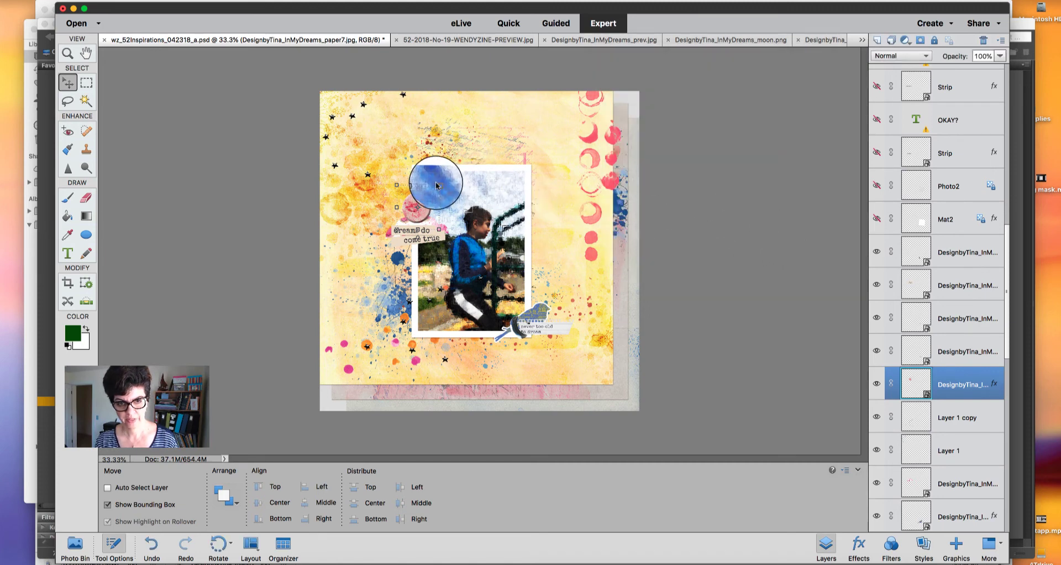
pyautogui.moveTo(438, 185); pyautogui.dragTo(425, 198)
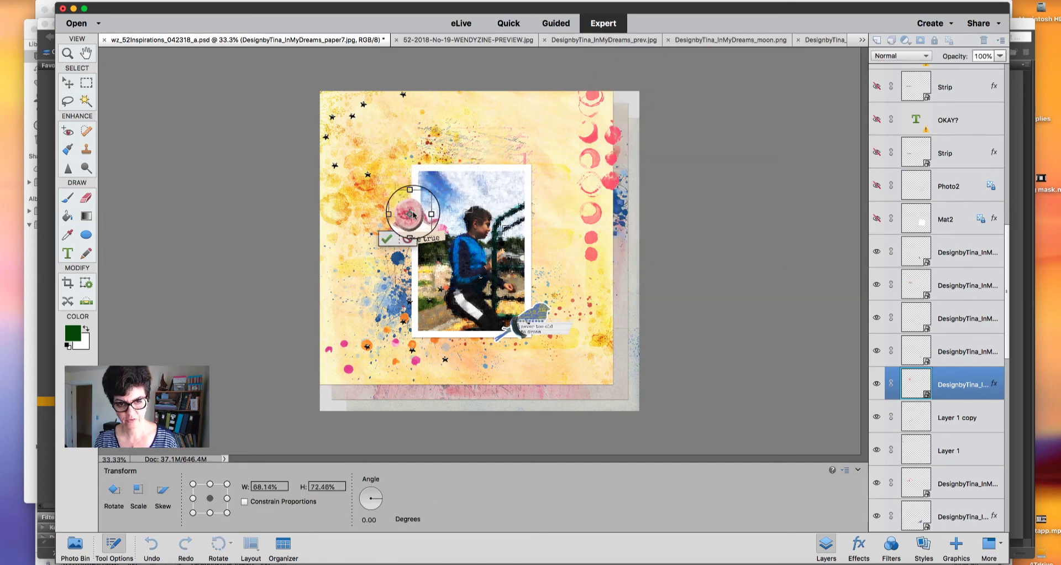
pyautogui.click(386, 238)
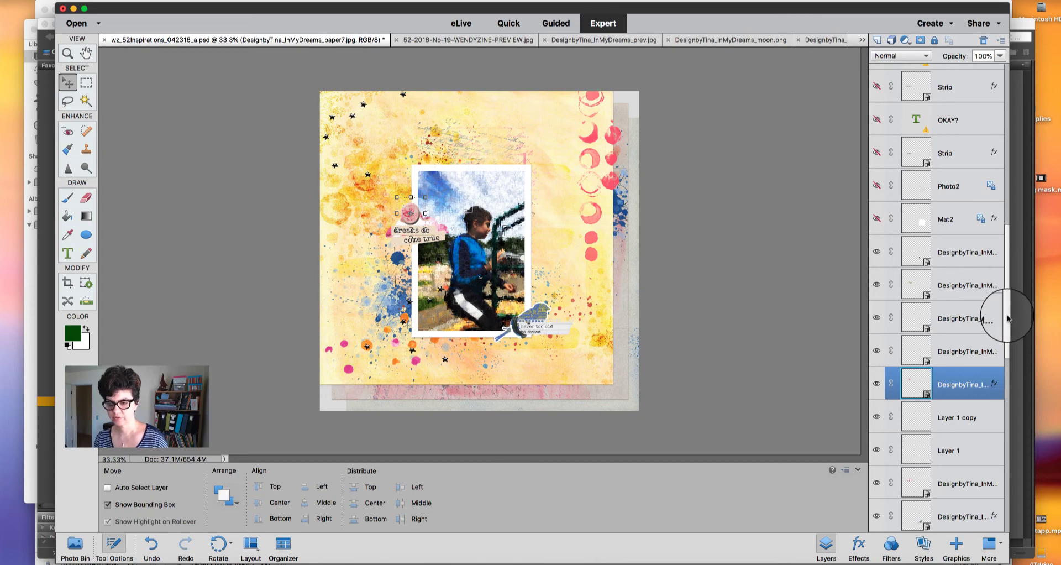
# Step: Switch to Adobe Bridge and open DesignbyTina_ArtsySplatters_3.png from the ArtsySplatters folder in Photoshop Elements
pyautogui.scroll(-15, 972, 381)
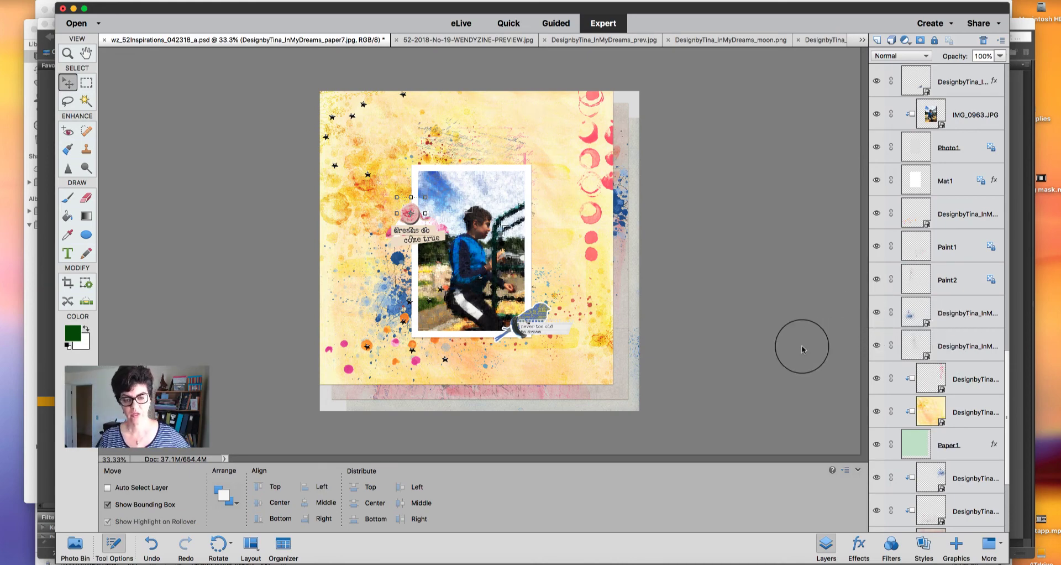
pyautogui.click(734, 564)
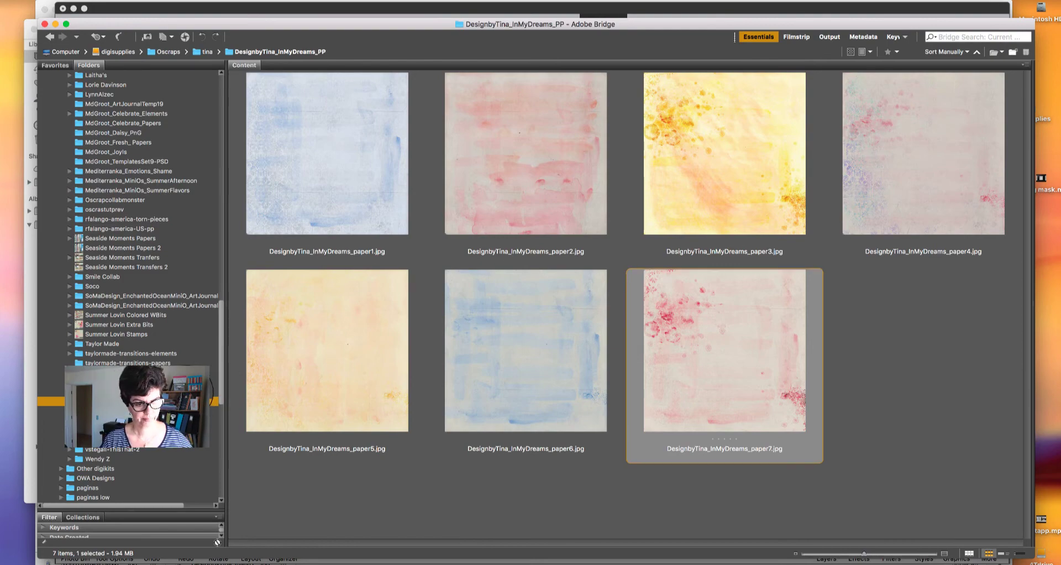
pyautogui.click(187, 391)
pyautogui.click(186, 382)
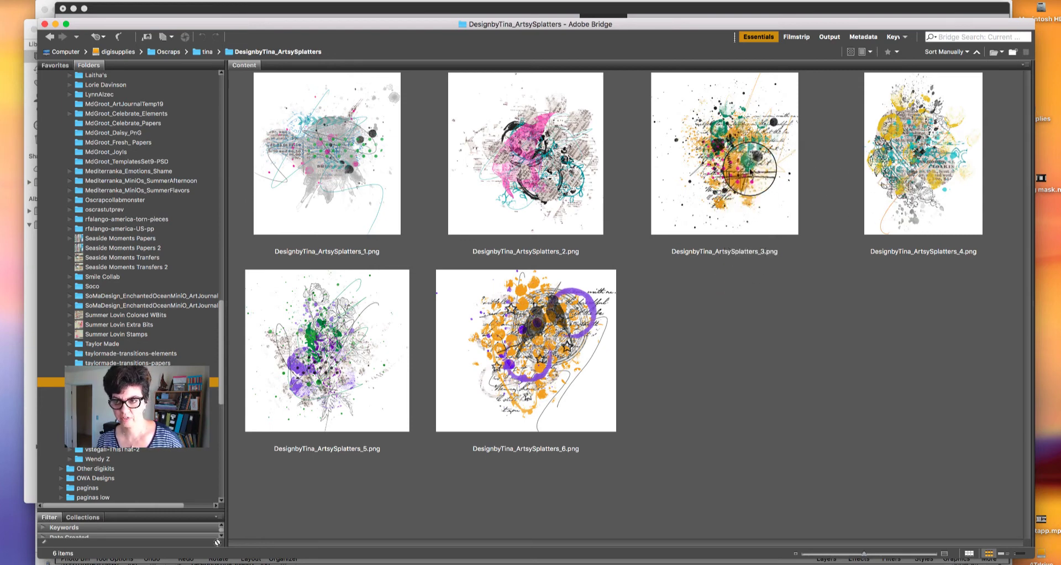
pyautogui.moveTo(738, 160); pyautogui.dragTo(843, 563)
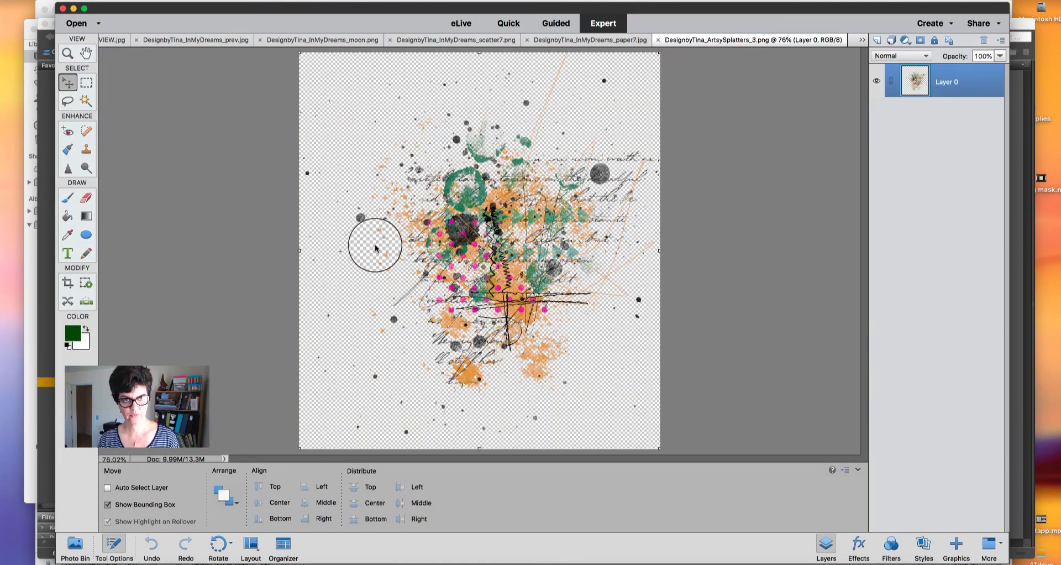
# Step: Place ArtsySplatters_3 behind the photo's upper-right corner in the scrapbook layout and add ArtsySplatters_4 on the layer beneath it
pyautogui.click(75, 544)
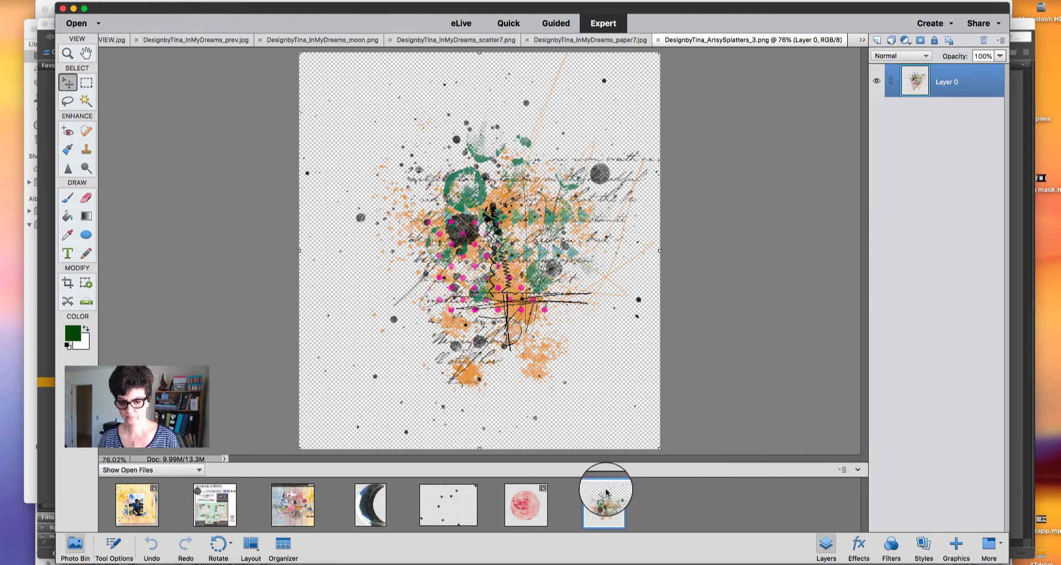
pyautogui.click(136, 503)
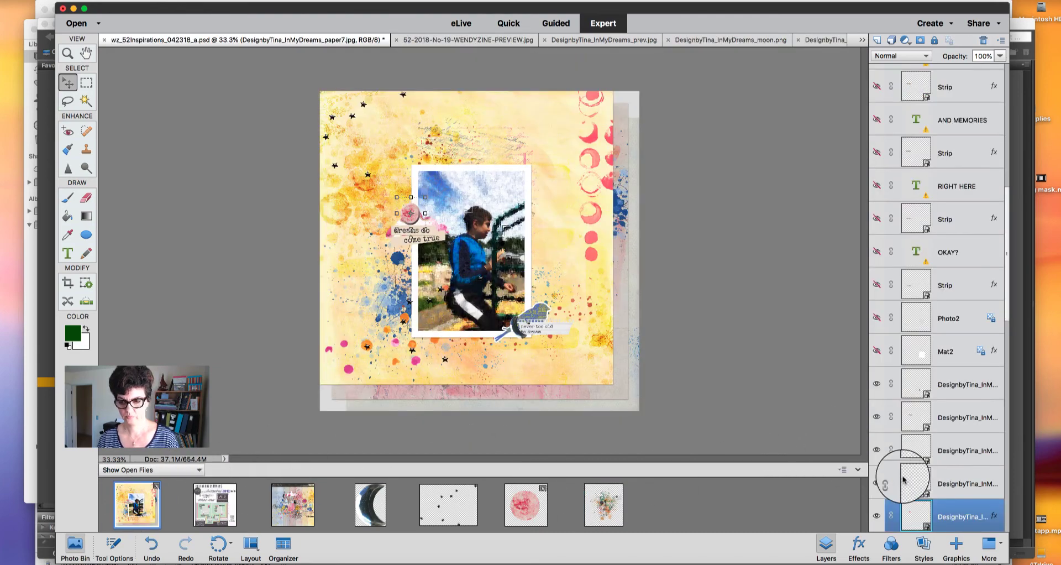
pyautogui.moveTo(1026, 297); pyautogui.dragTo(617, 220)
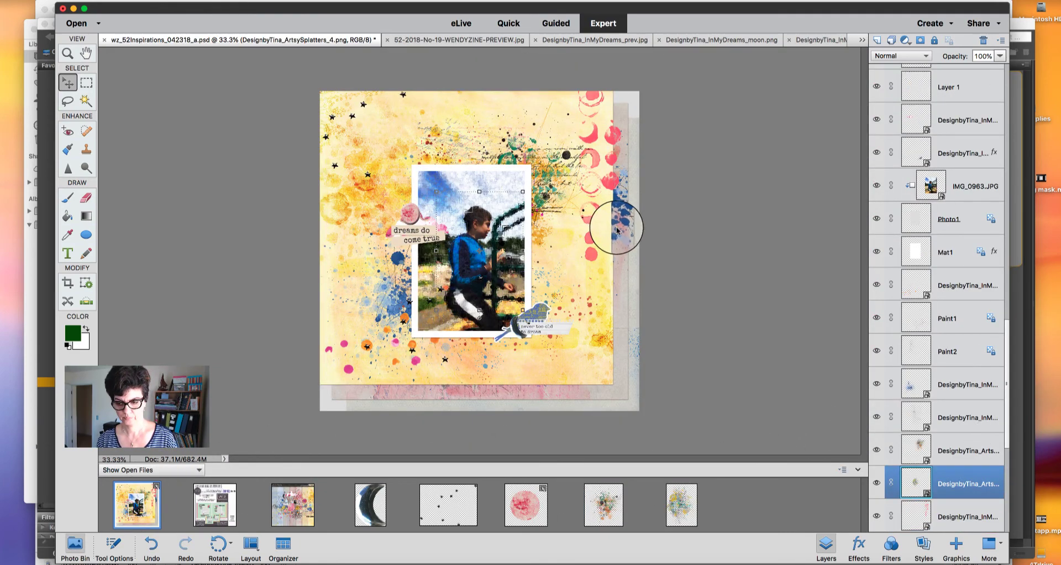
# Step: Enlarge the ArtsySplatters_4 splatter to about 127% and position it along the yellow paper's left edge beside the photo
pyautogui.moveTo(508, 271); pyautogui.dragTo(386, 350)
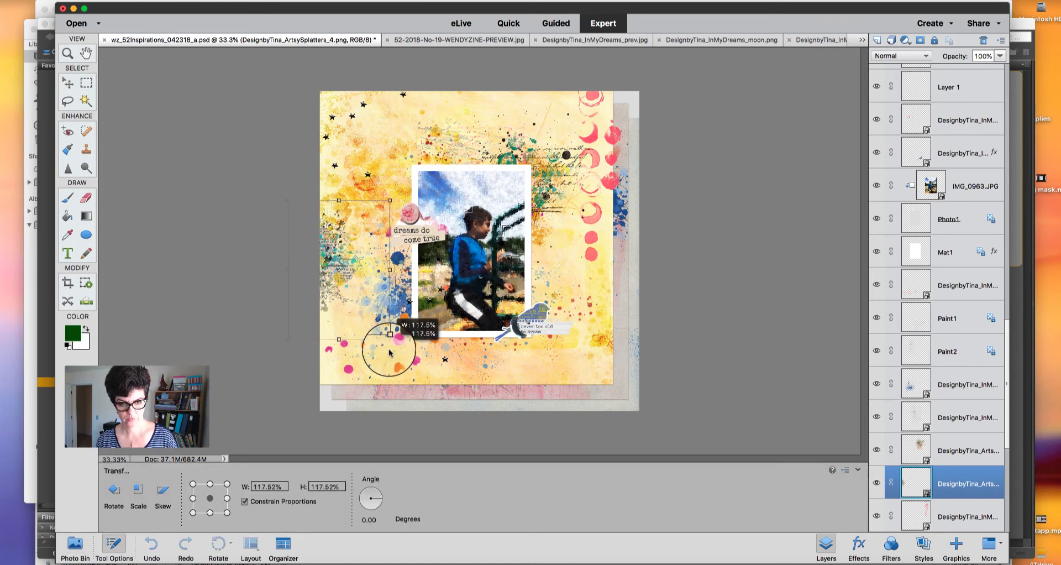
pyautogui.moveTo(357, 295); pyautogui.dragTo(355, 267)
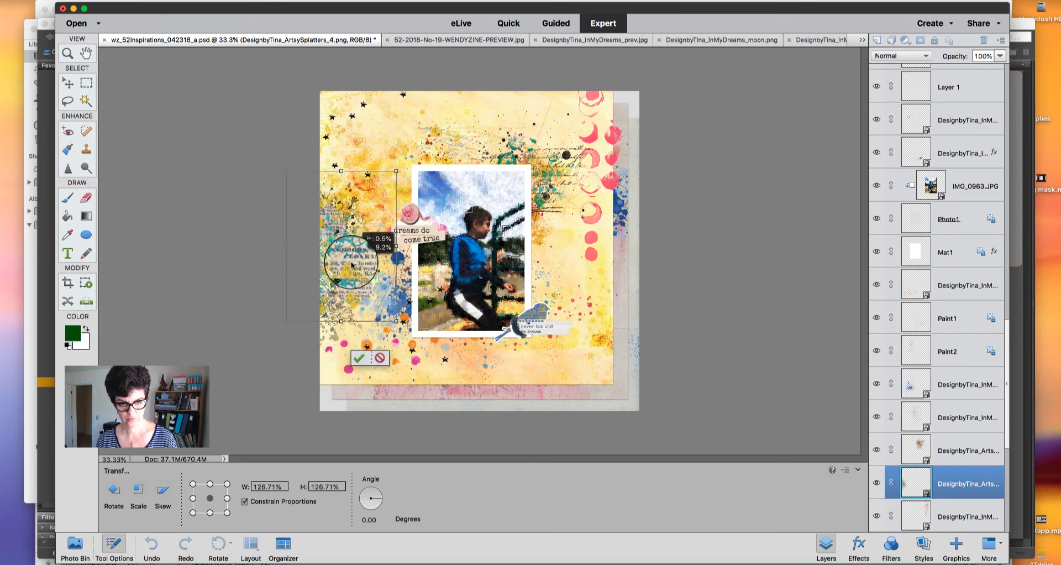
pyautogui.click(357, 330)
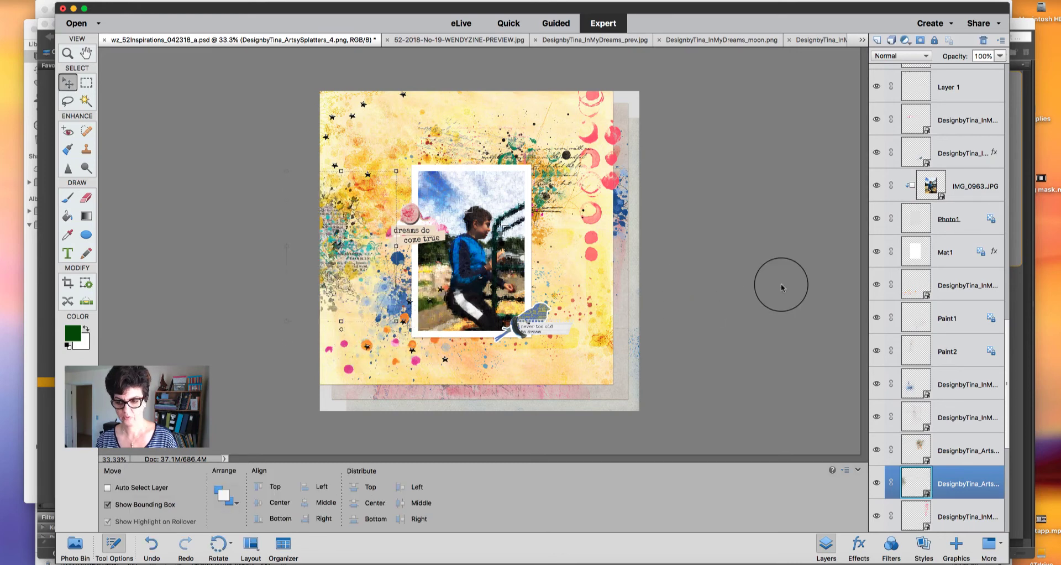
# Step: Try the Overlay and Color Burn blend modes on the ArtsySplatters_4 layer and restore it to Normal
pyautogui.click(917, 56)
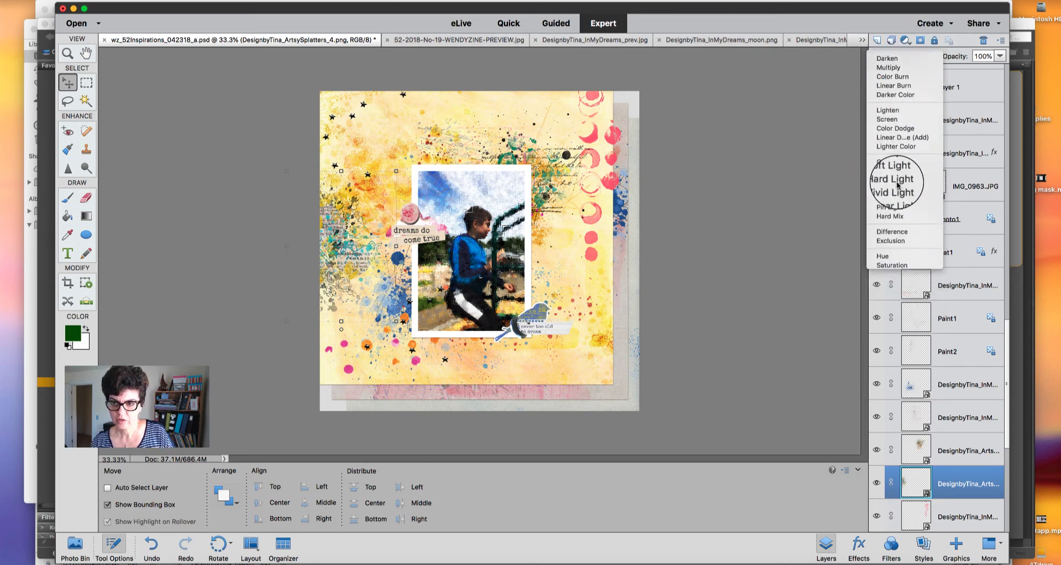
pyautogui.click(898, 183)
pyautogui.click(912, 58)
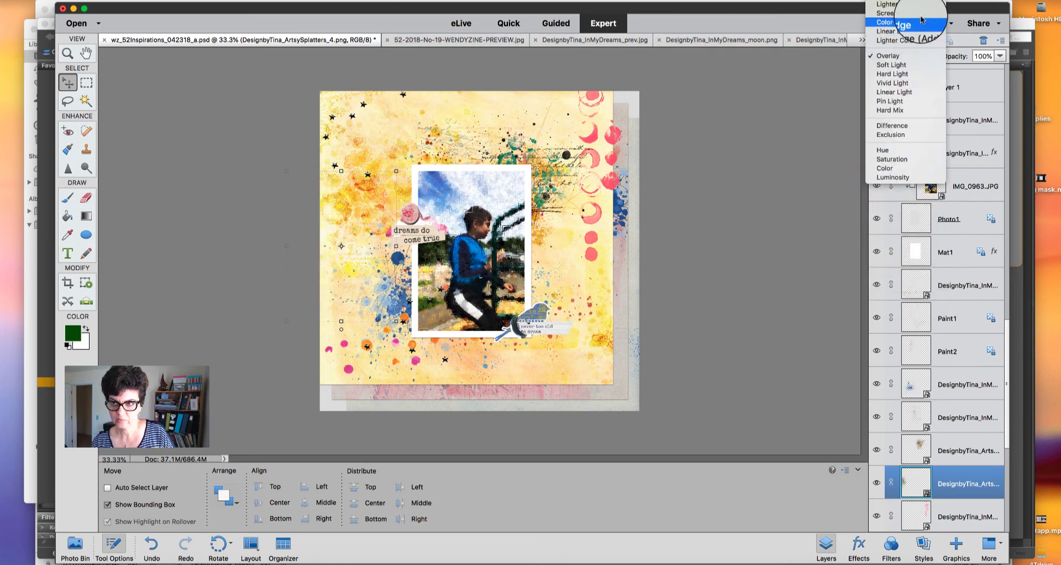
pyautogui.scroll(3, 917, 22)
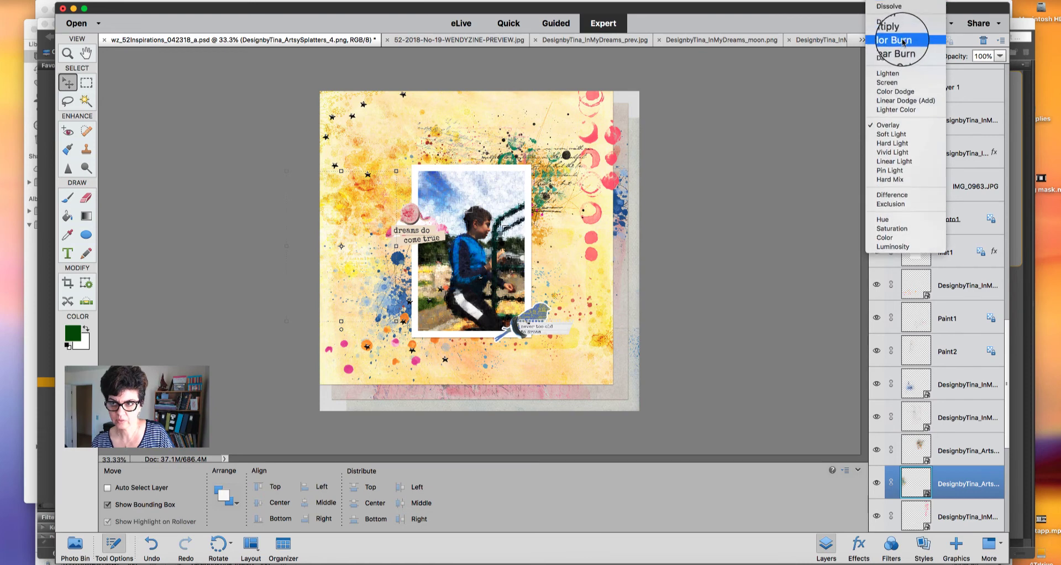
pyautogui.click(904, 41)
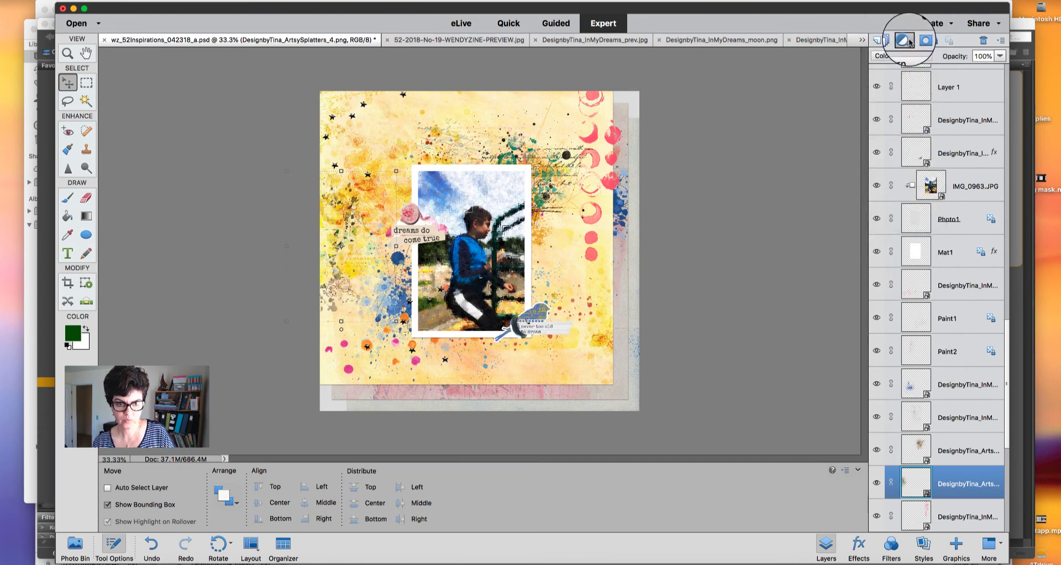
pyautogui.click(907, 55)
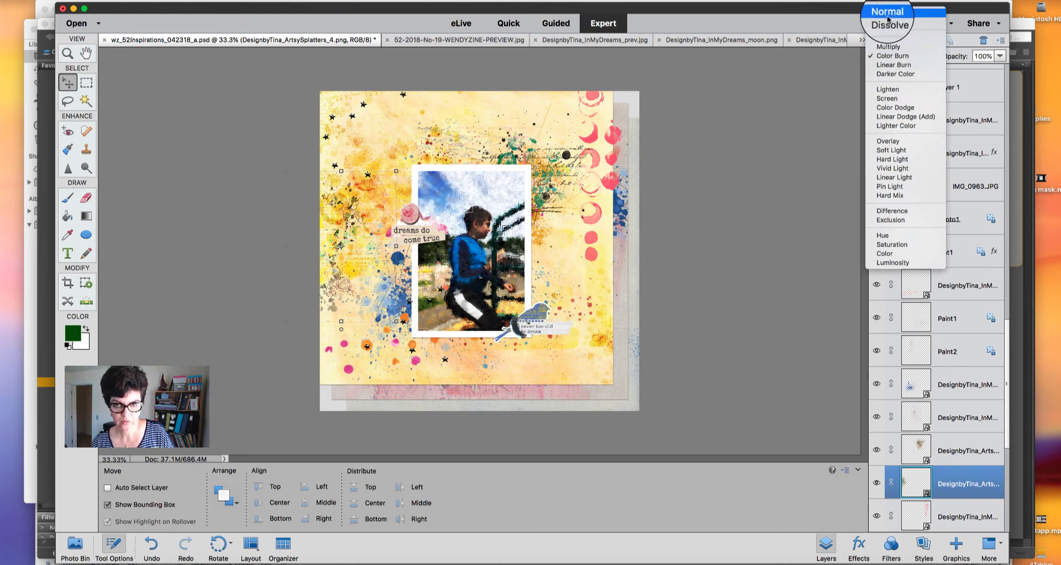
pyautogui.click(888, 17)
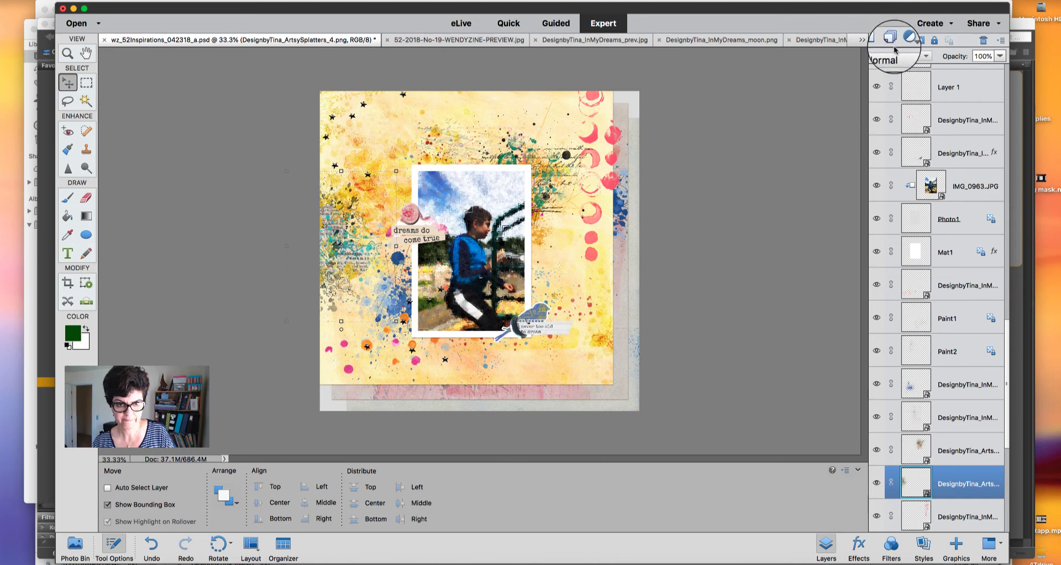
# Step: Lower the ArtsySplatters_4 layer's opacity to 86% and move the blue In My Dreams splatter behind the photo's lower-right corner
pyautogui.click(995, 57)
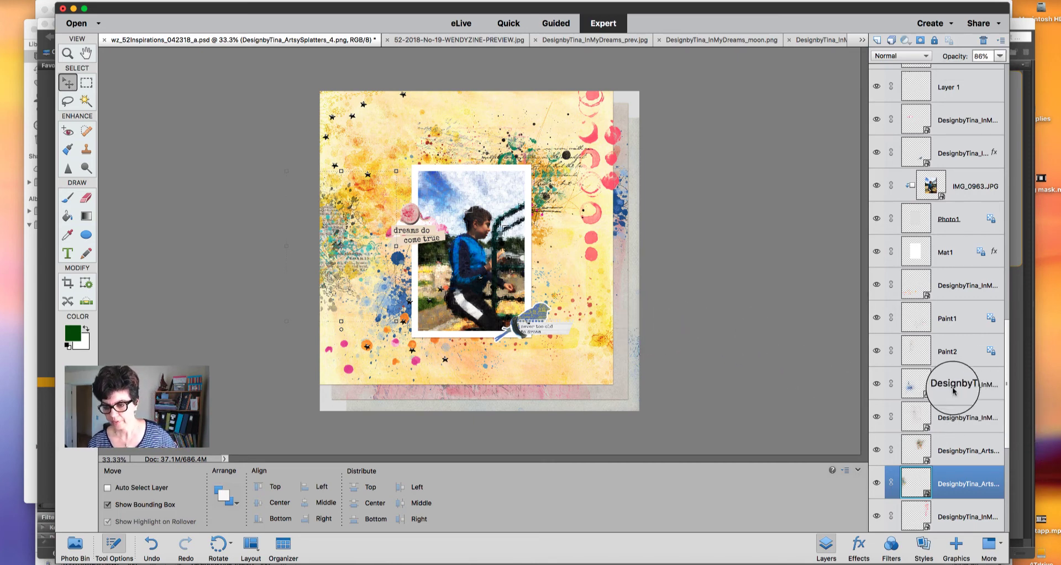
pyautogui.click(973, 392)
pyautogui.moveTo(408, 302); pyautogui.dragTo(543, 302)
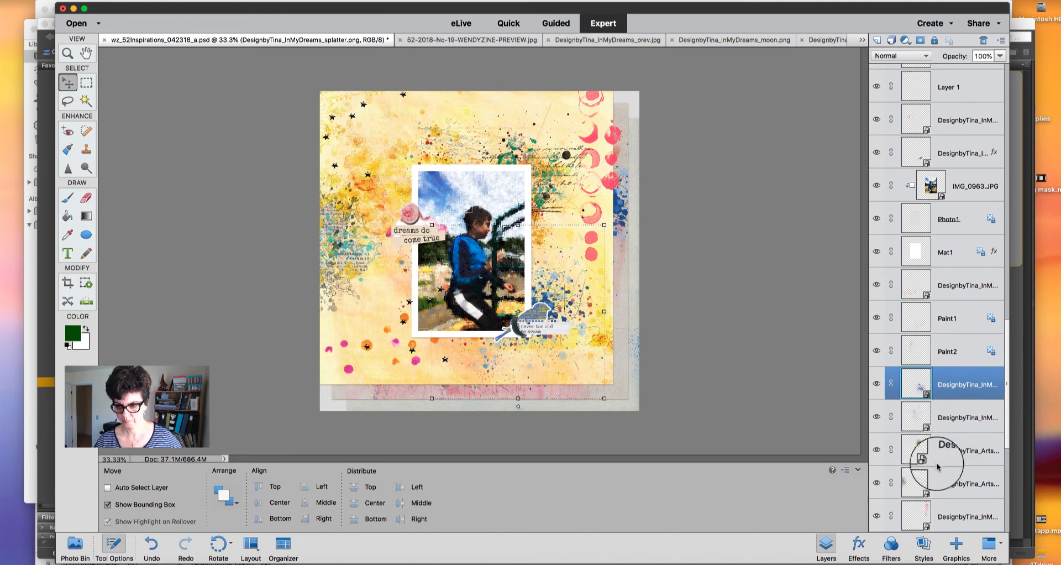
# Step: Enlarge the ArtsySplatters_4 splatter slightly and shift it down along the yellow paper's left edge
pyautogui.click(938, 488)
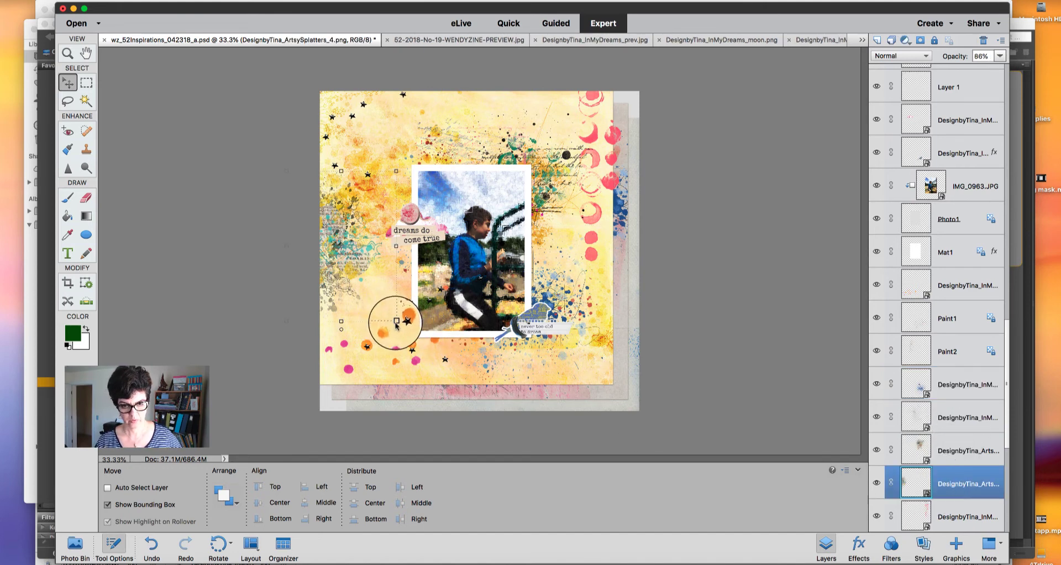
pyautogui.moveTo(396, 322); pyautogui.dragTo(362, 299)
pyautogui.click(368, 346)
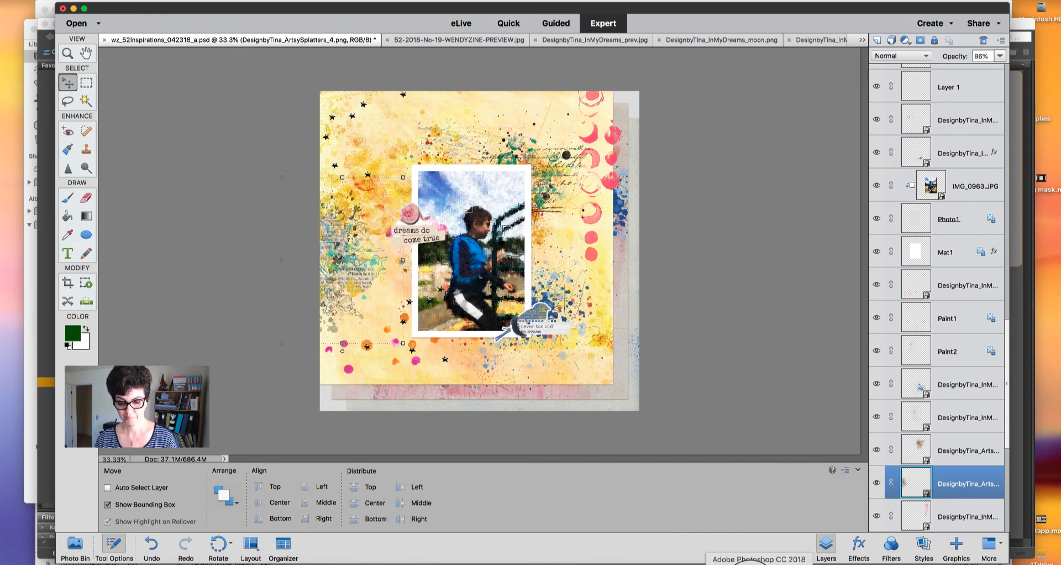
# Step: Switch to Adobe Bridge, open DesignbyTina_ArtsySplatters_6.png in Photoshop Elements, and return to the scrapbook layout
pyautogui.click(738, 564)
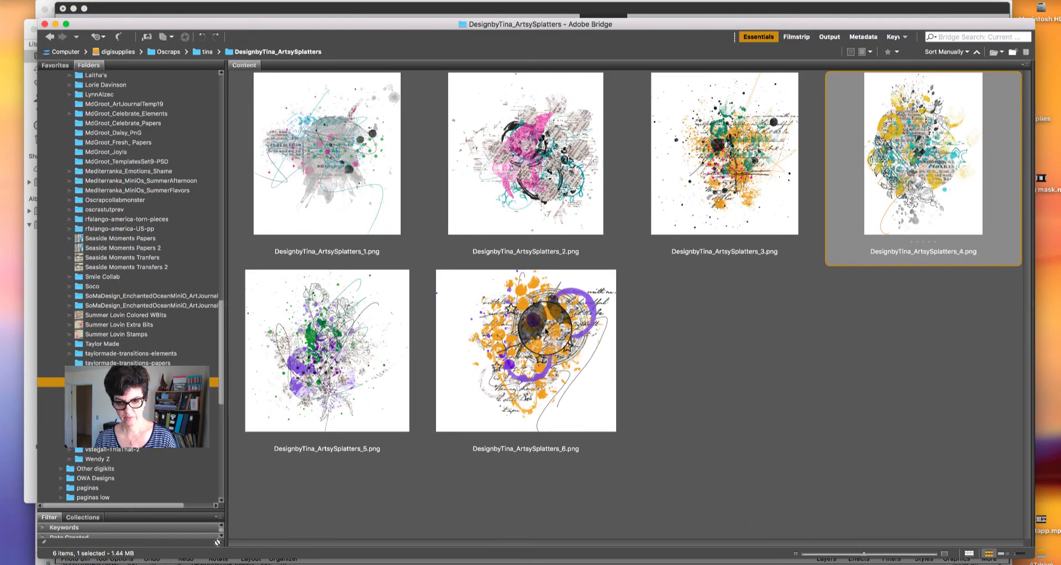
pyautogui.moveTo(544, 330); pyautogui.dragTo(849, 561)
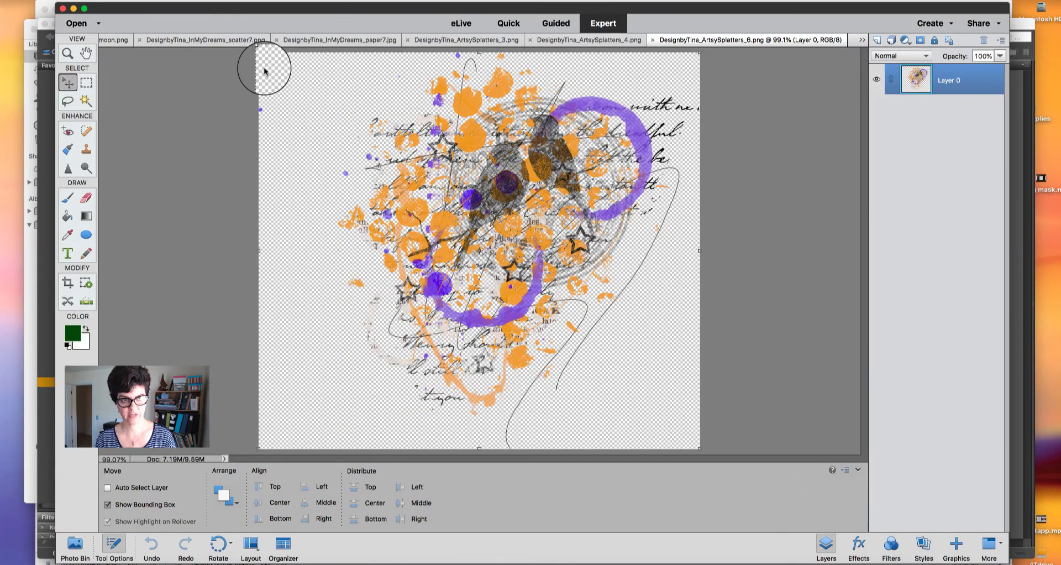
pyautogui.click(77, 543)
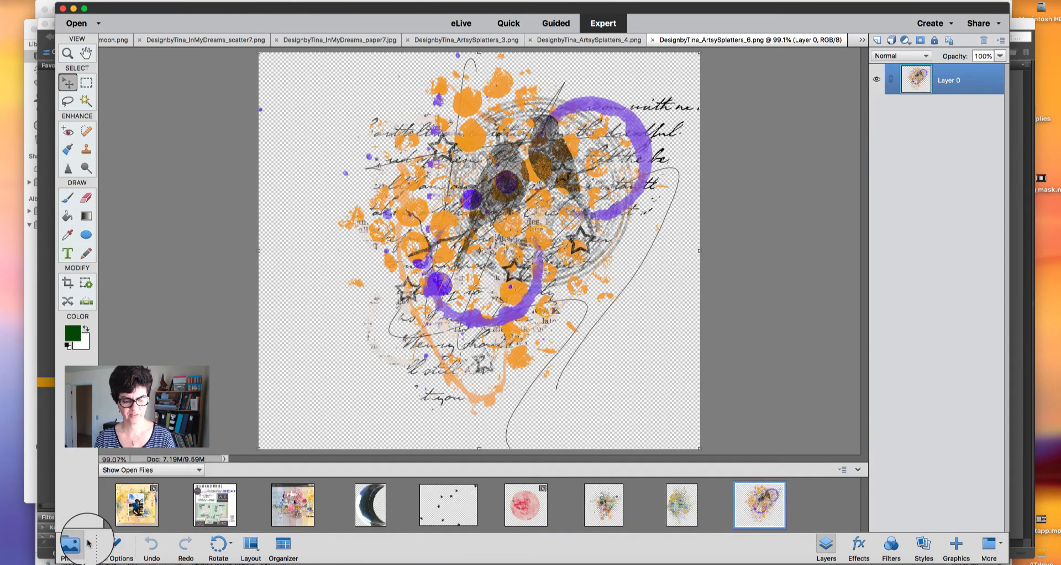
pyautogui.click(138, 502)
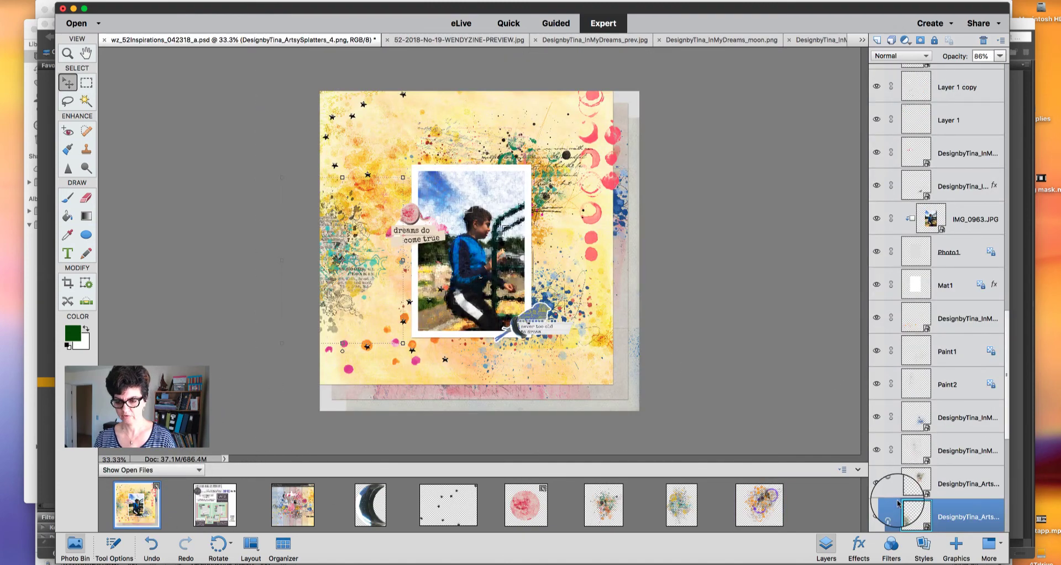
# Step: Hide ArtsySplatters_4 and place ArtsySplatters_6 on the layer beneath it, enlarged to about 123% by 124% and partly off the yellow paper's left edge
pyautogui.click(876, 516)
pyautogui.moveTo(757, 500); pyautogui.dragTo(433, 359)
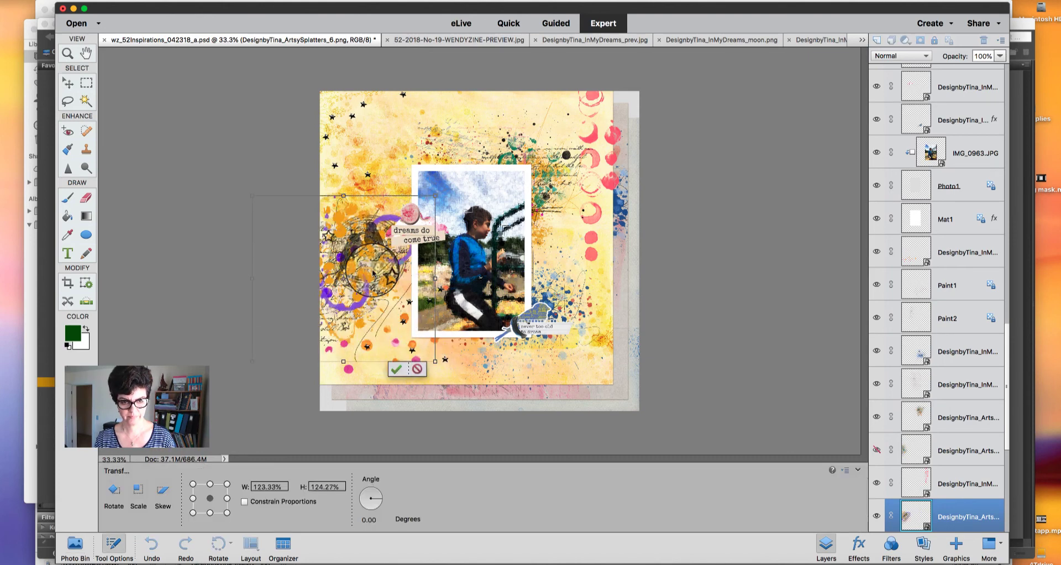
pyautogui.moveTo(369, 265); pyautogui.dragTo(355, 247)
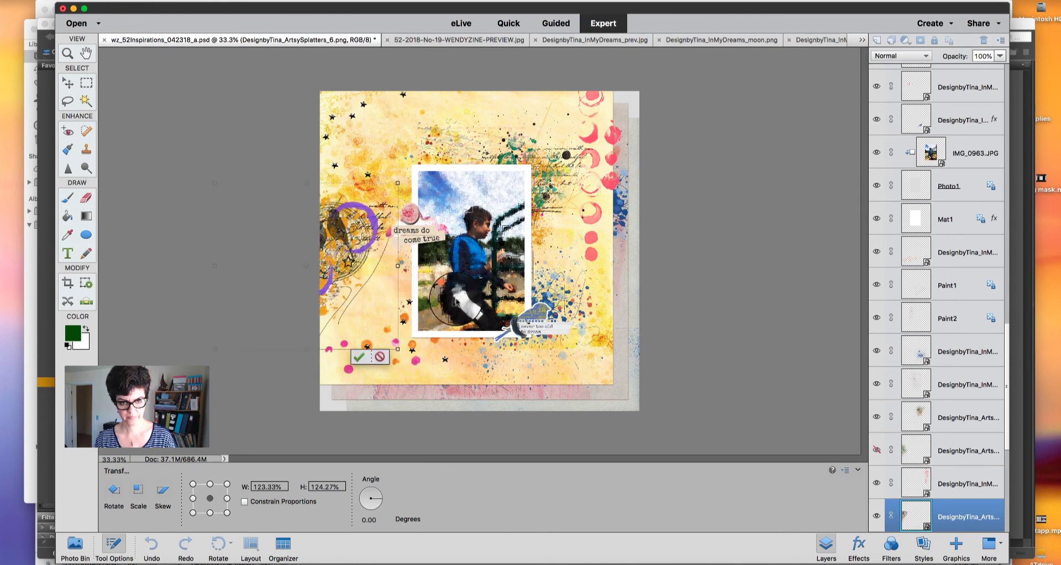
pyautogui.click(358, 357)
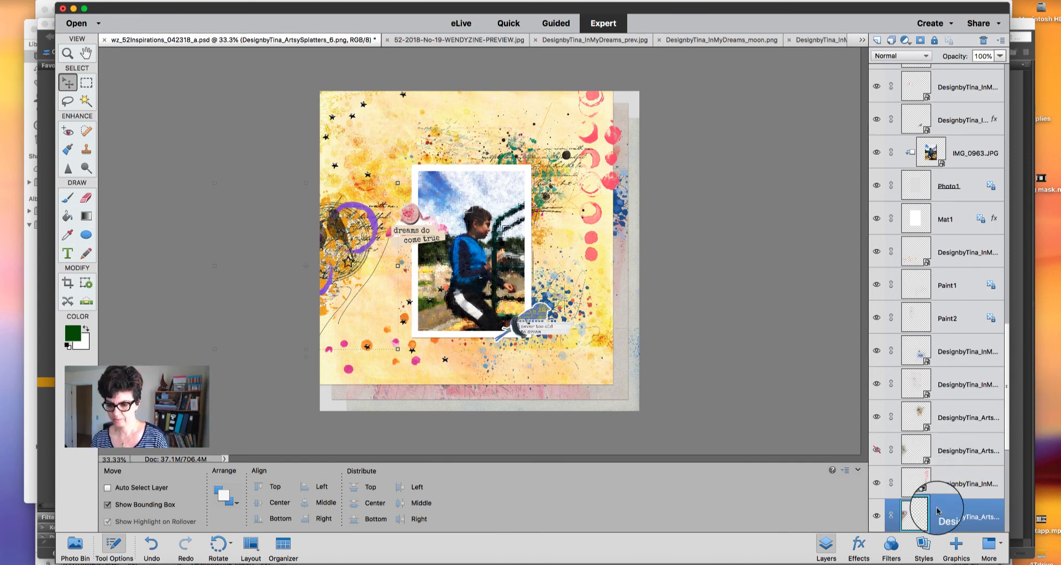
pyautogui.moveTo(938, 511); pyautogui.dragTo(940, 486)
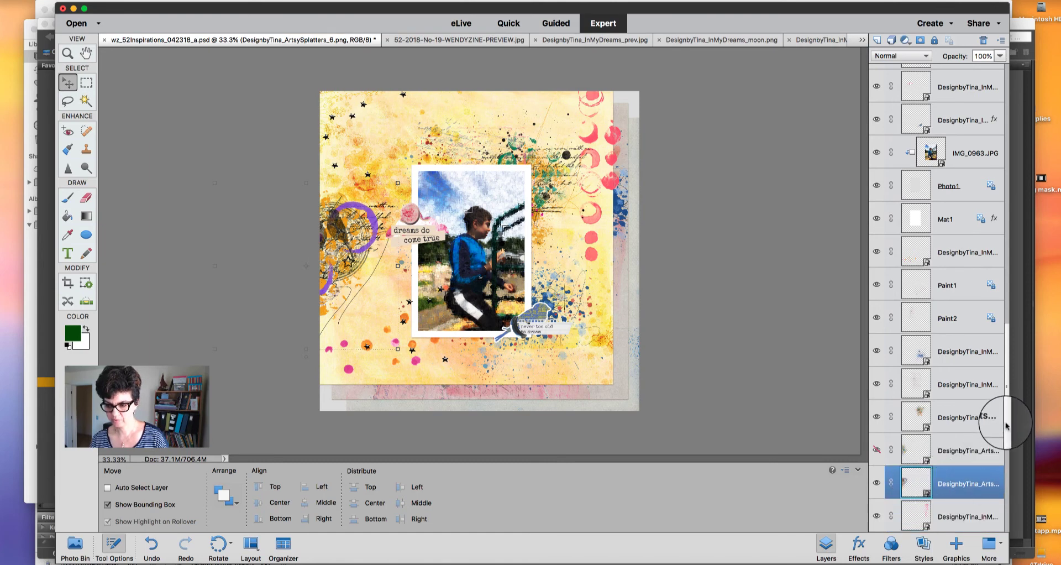
pyautogui.moveTo(1005, 426); pyautogui.dragTo(1005, 445)
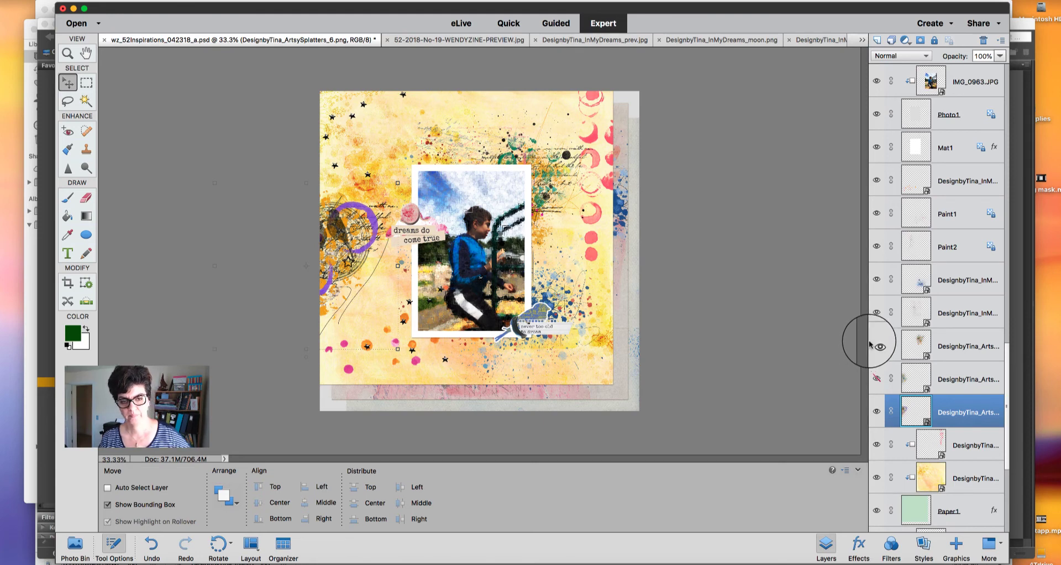
# Step: Move the "dreams do come true" word strips slightly lower beside the photo and reposition the beveled paper circle just above them
pyautogui.click(414, 239)
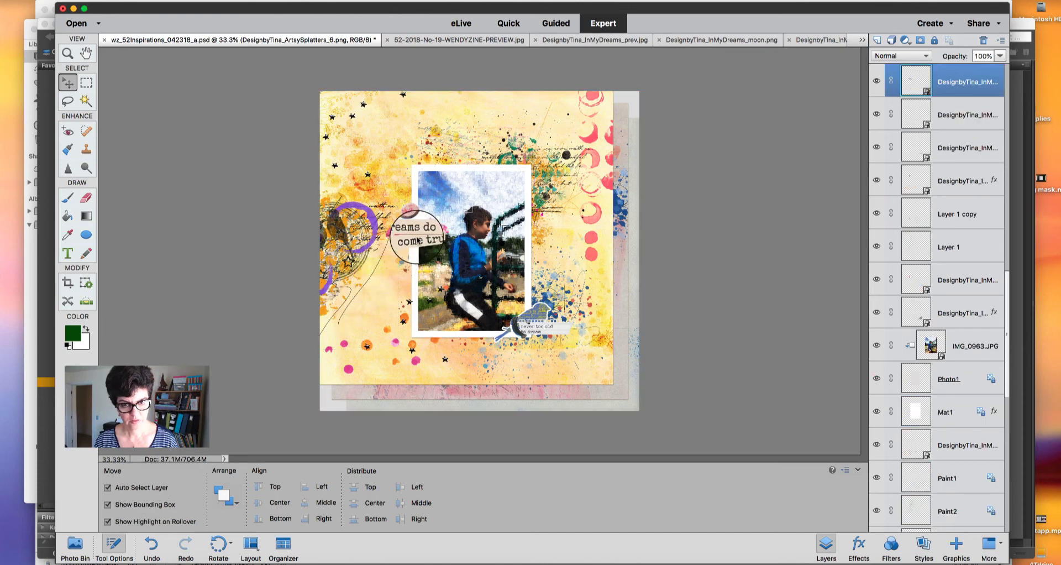
pyautogui.moveTo(414, 236)
pyautogui.mouseDown()
pyautogui.moveTo(414, 258)
pyautogui.moveTo(413, 225)
pyautogui.moveTo(414, 233)
pyautogui.mouseUp()
pyautogui.click(415, 232)
pyautogui.click(414, 216)
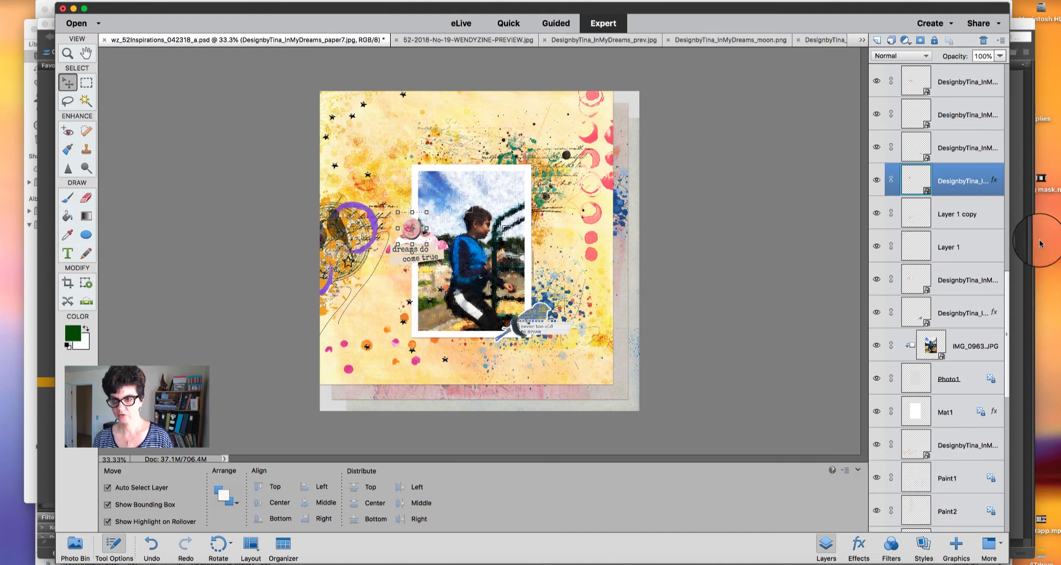
pyautogui.moveTo(1006, 288); pyautogui.dragTo(1009, 253)
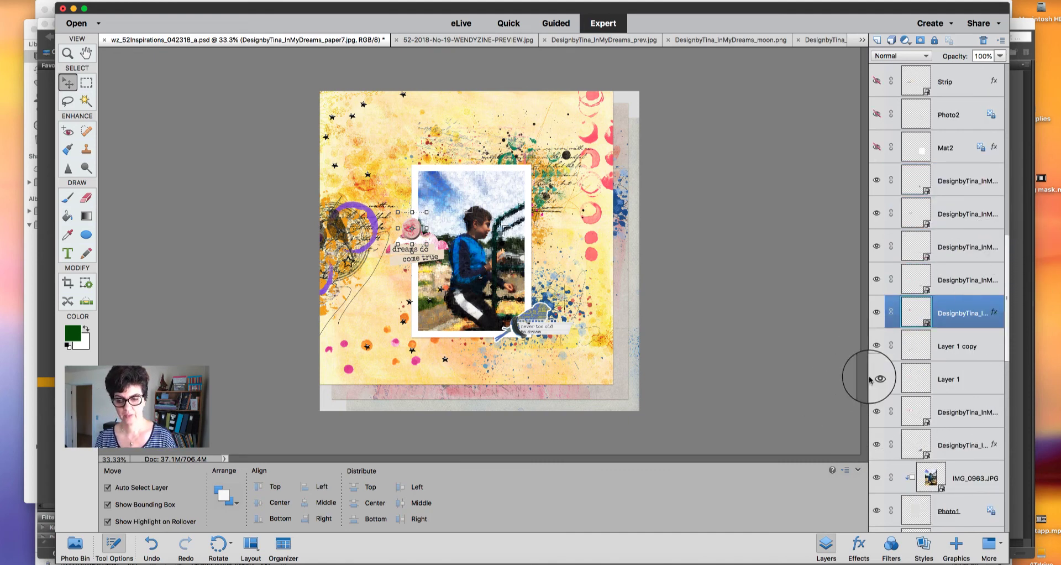
# Step: Create an empty 18 pt Myriad Pro Regular text box below the photo, extending from beneath the mat's left side past its right edge
pyautogui.click(67, 249)
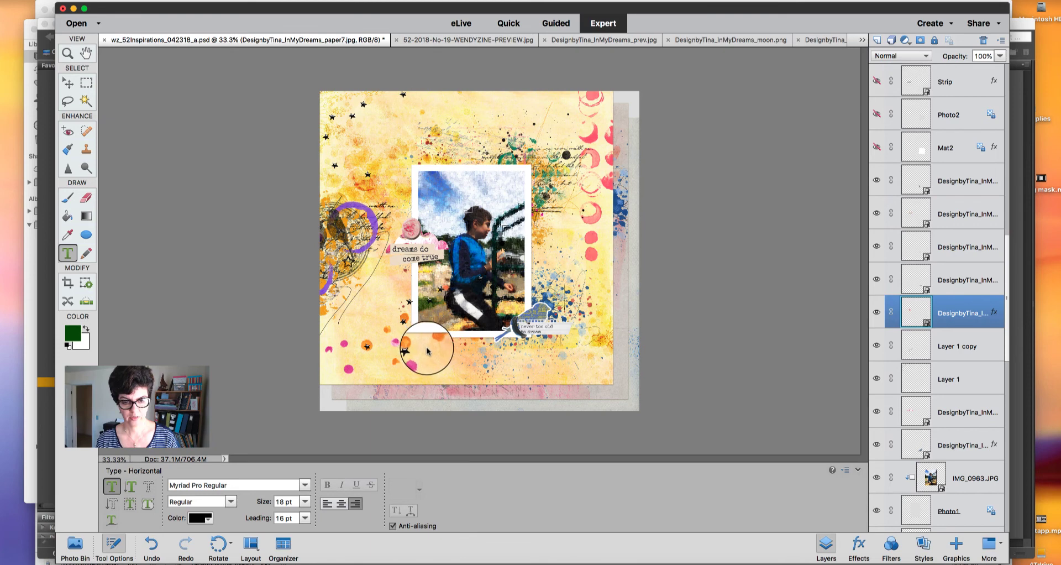
pyautogui.moveTo(427, 349); pyautogui.dragTo(573, 368)
pyautogui.moveTo(499, 354); pyautogui.dragTo(499, 346)
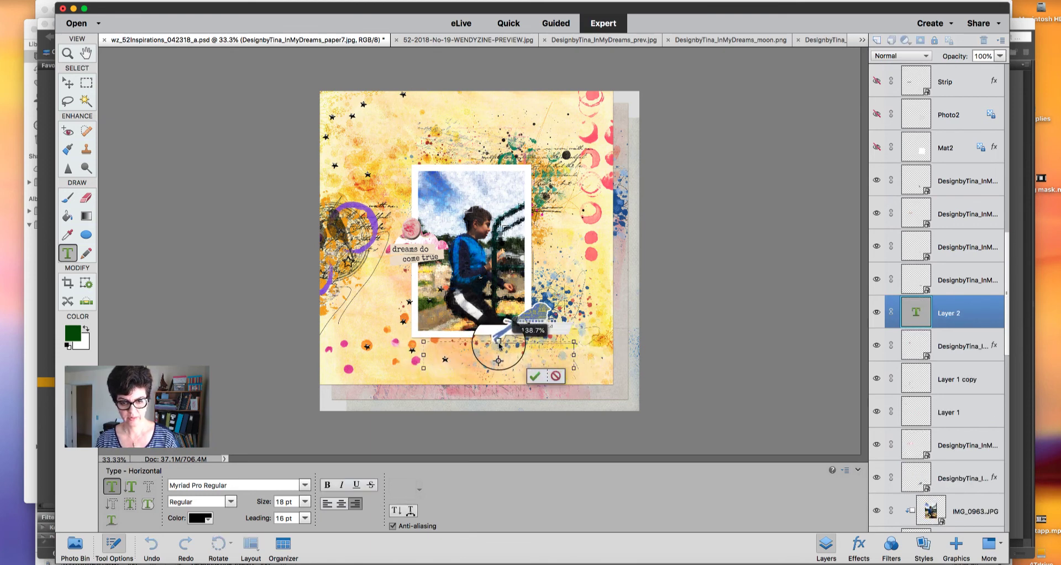
pyautogui.click(542, 377)
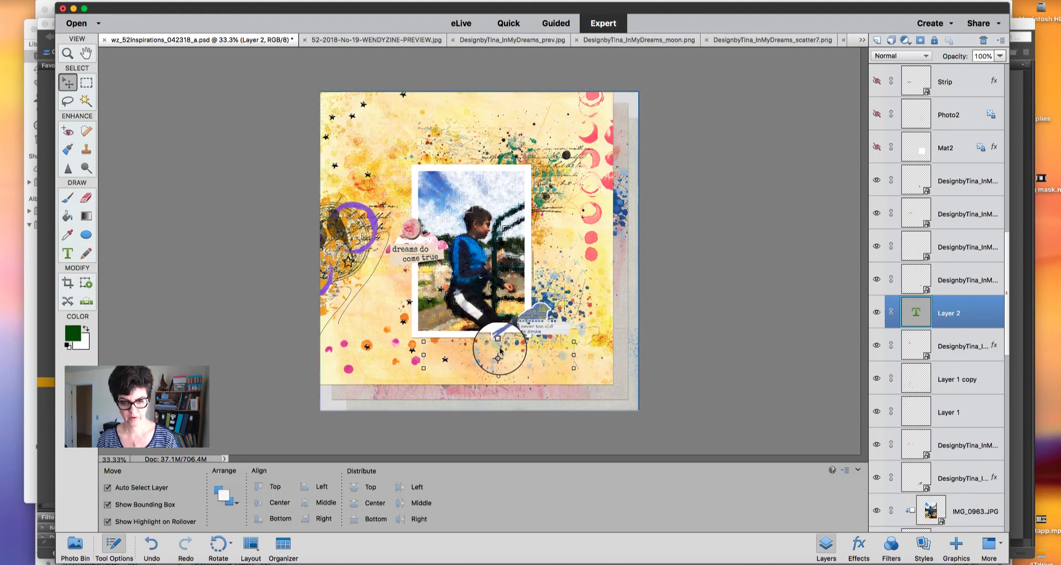
# Step: Undo the accidental move of the yellow background paper
pyautogui.press('super+z')
pyautogui.press('super+z')
pyautogui.press('super+z')
pyautogui.press('super+z')
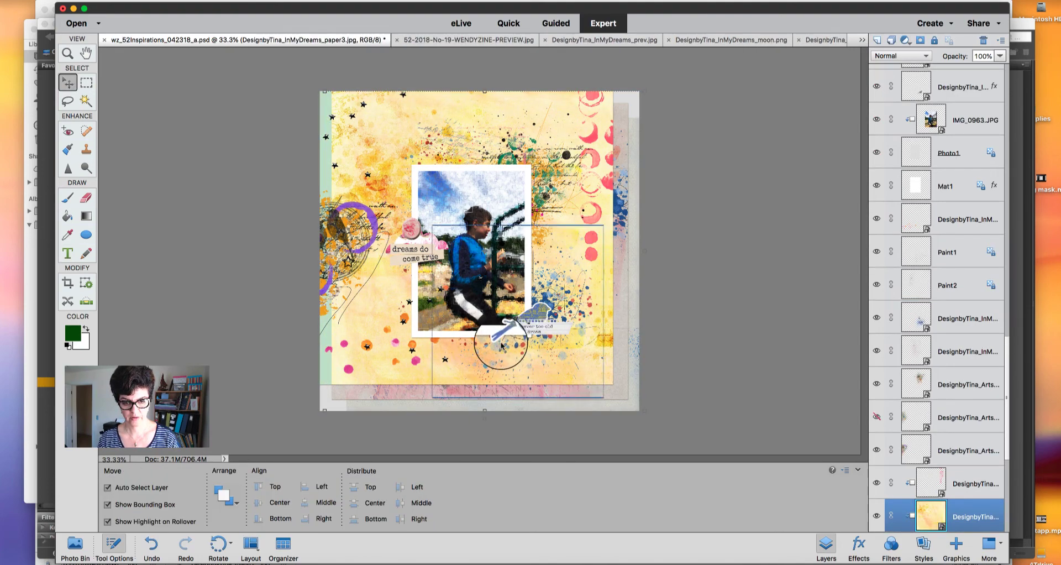
pyautogui.press('super+z')
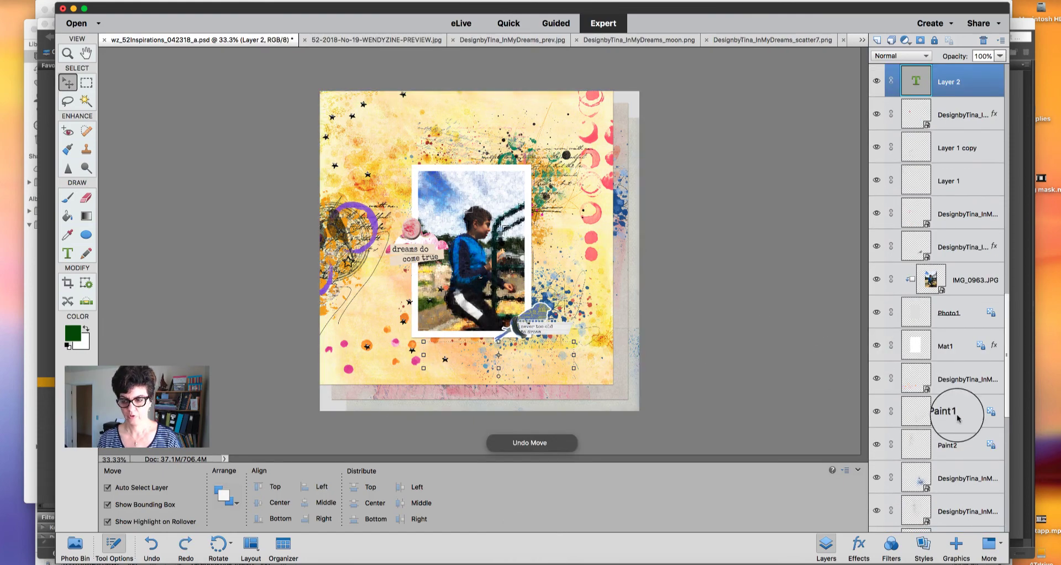
# Step: Try to edit and reposition the empty text box below the photo, undoing the move
pyautogui.doubleClick(919, 82)
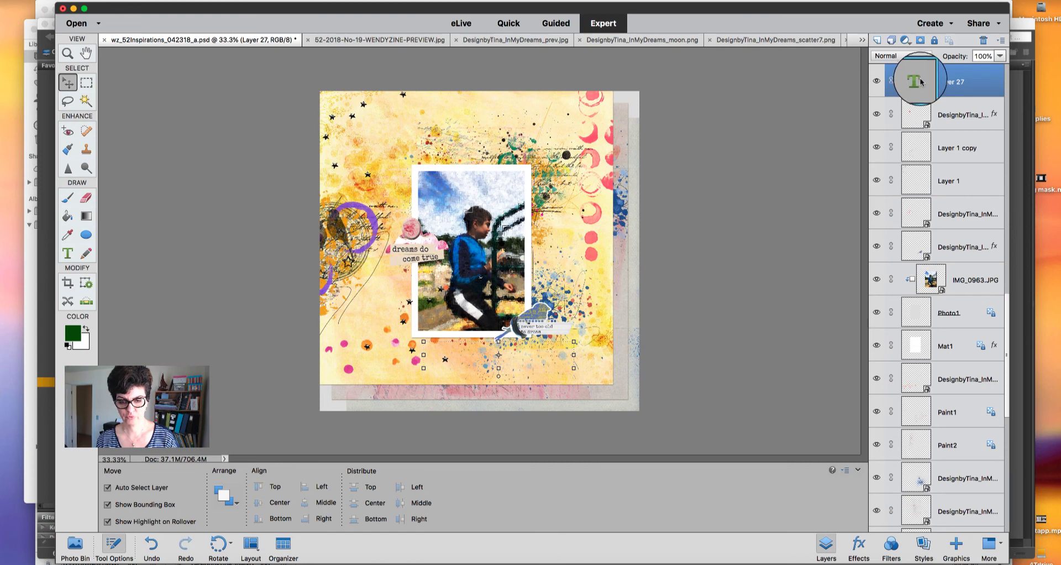
pyautogui.doubleClick(916, 82)
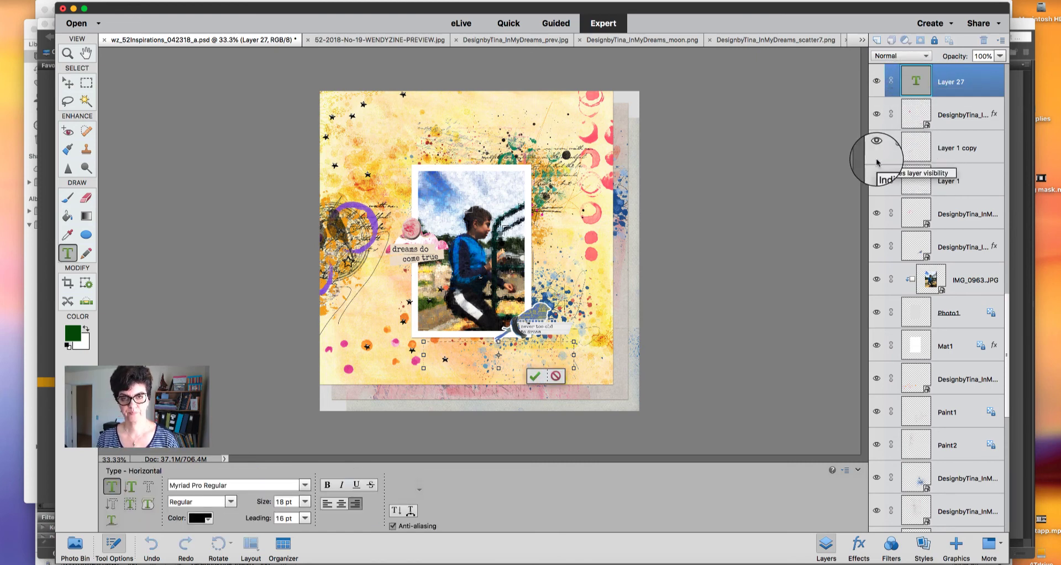
pyautogui.click(68, 82)
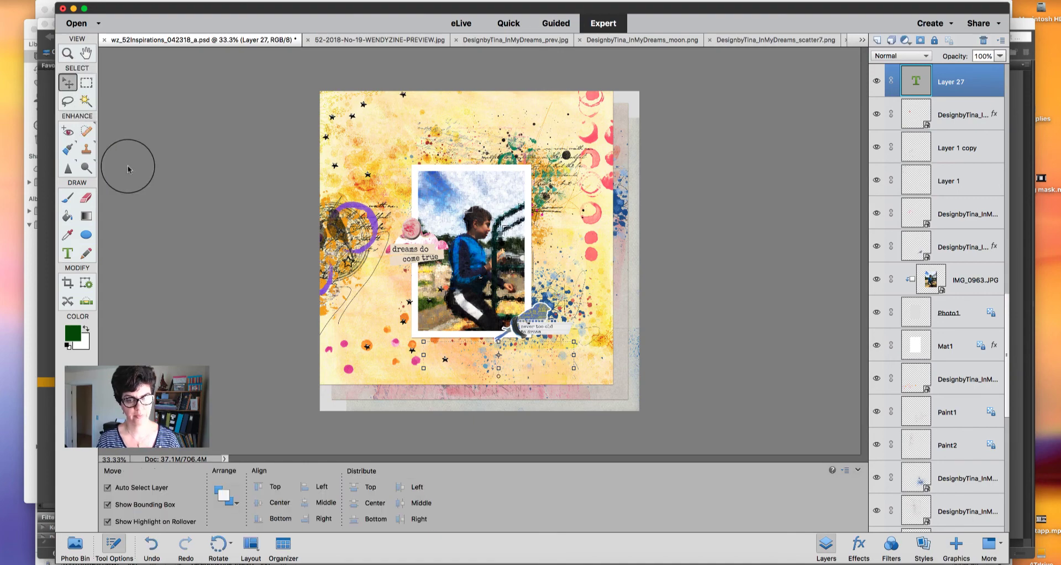
pyautogui.moveTo(488, 355); pyautogui.dragTo(492, 357)
pyautogui.press('super+z')
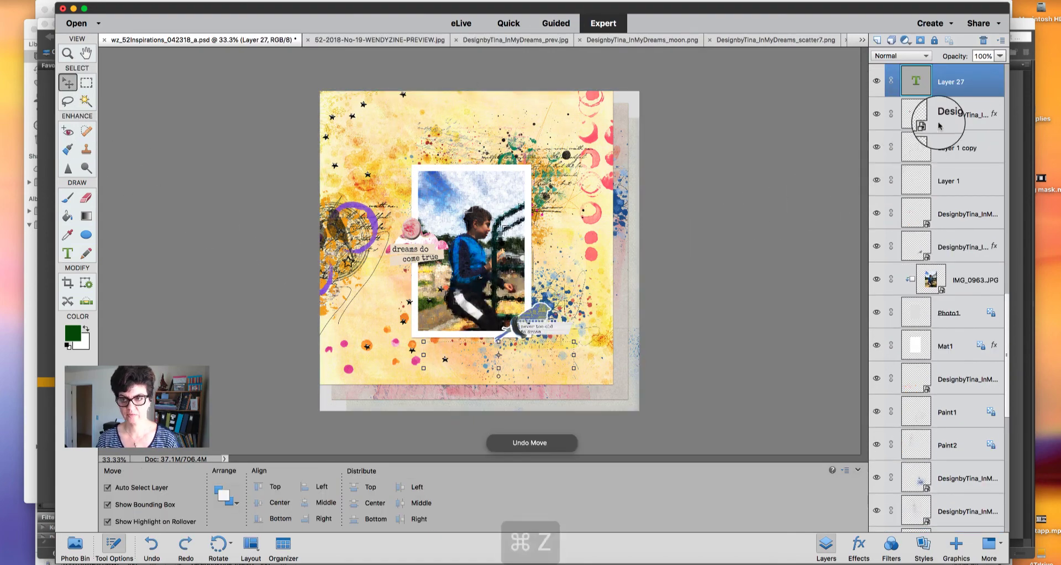
pyautogui.doubleClick(915, 81)
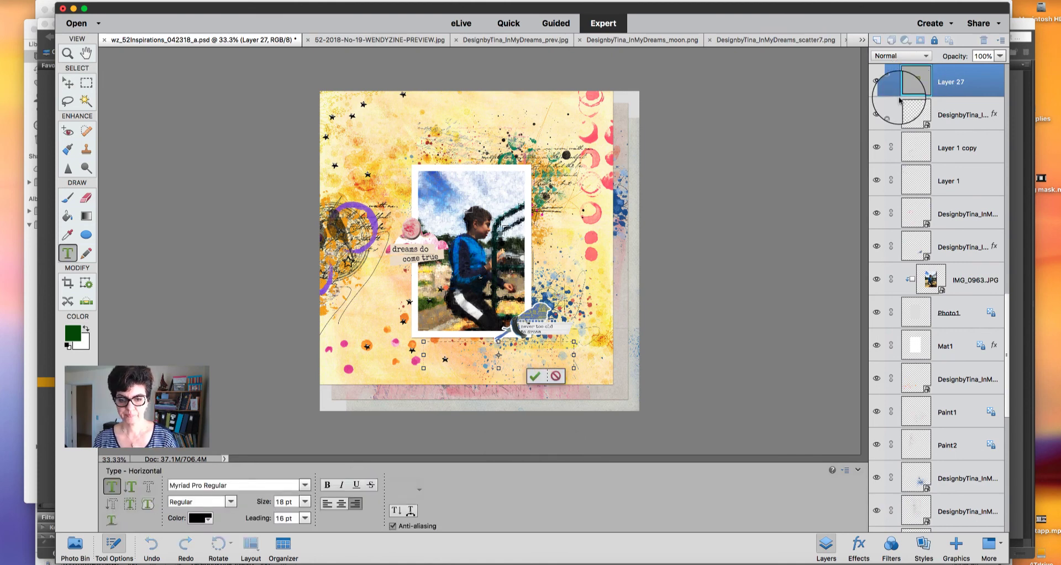
pyautogui.click(534, 376)
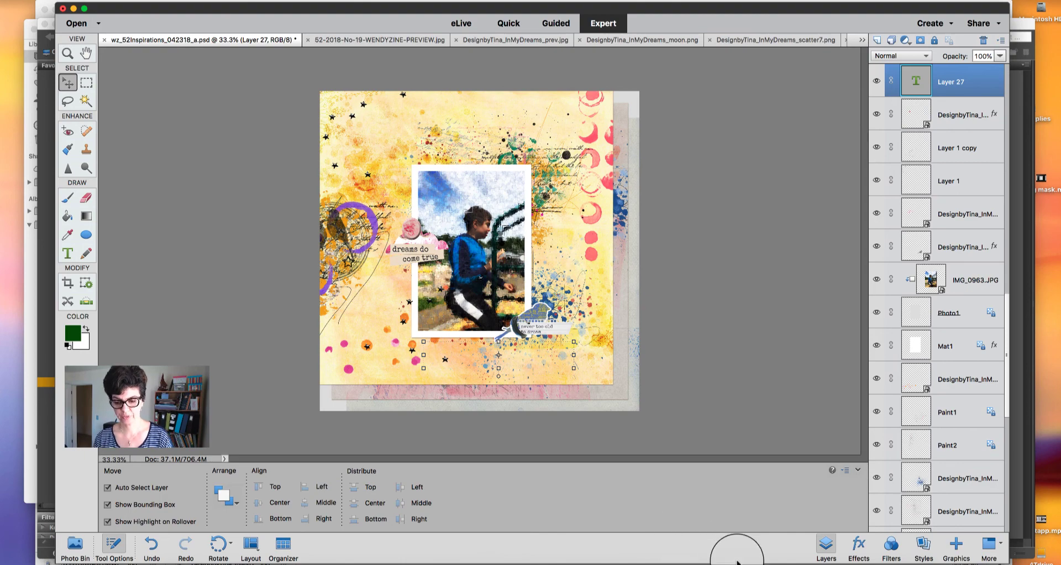
# Step: Switch to Adobe Bridge for DesignbyTina_InMyDreams_words3.png and place its "dream big" title above the photo layer across the photo's upper edge
pyautogui.click(739, 564)
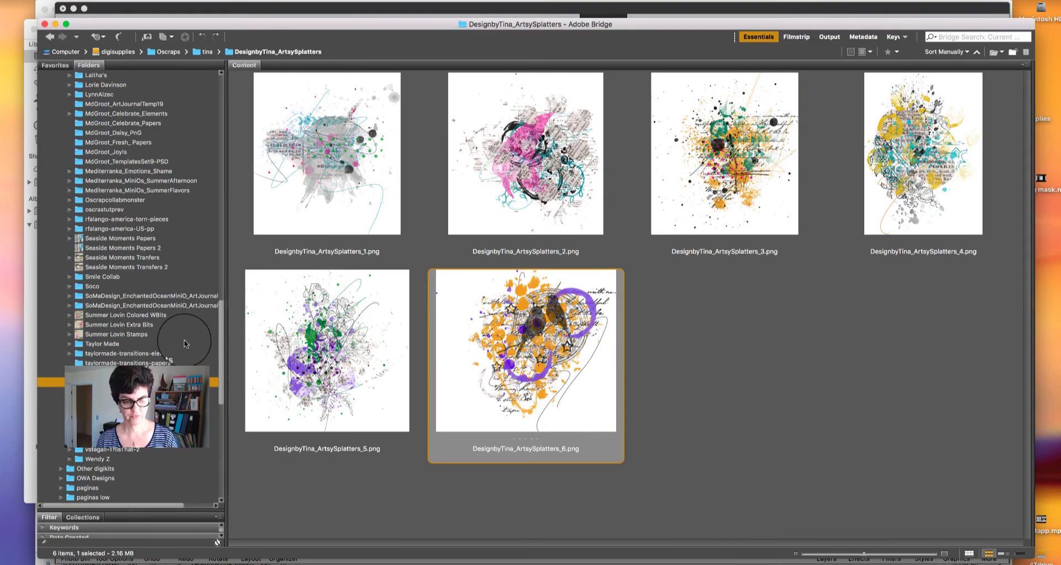
pyautogui.click(196, 393)
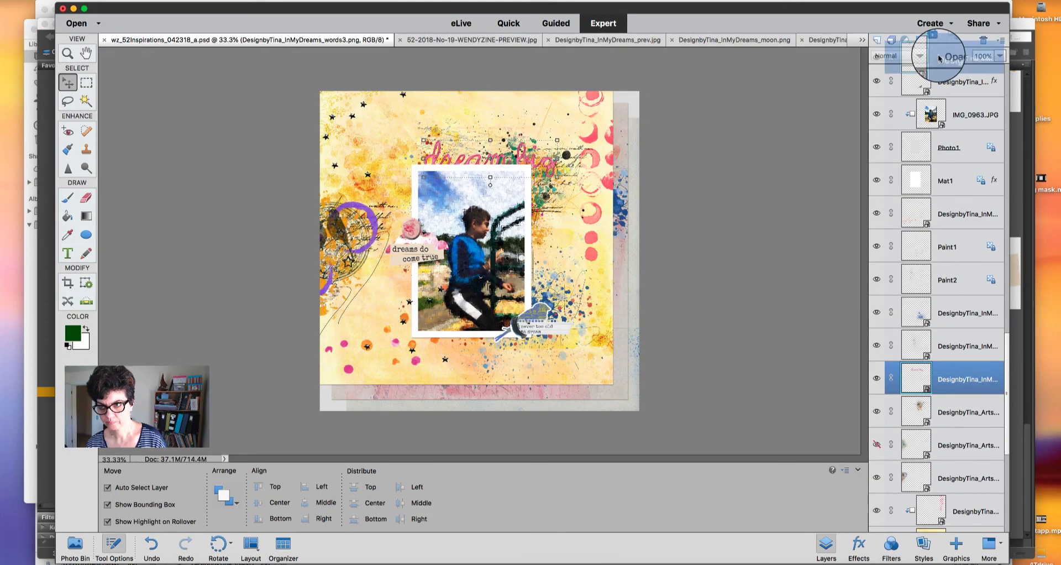
pyautogui.moveTo(942, 55); pyautogui.dragTo(926, 121)
pyautogui.moveTo(926, 129); pyautogui.dragTo(923, 119)
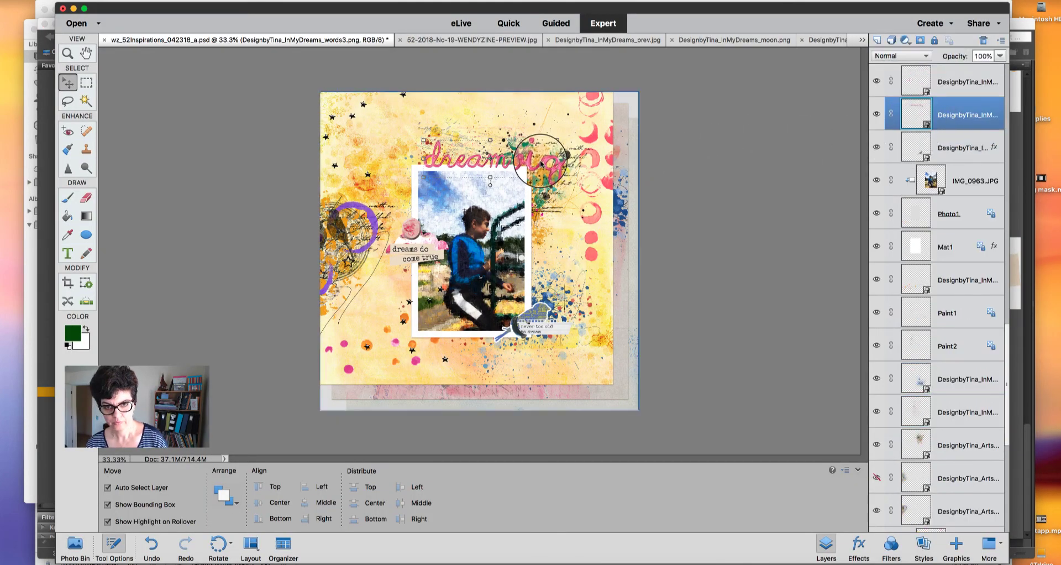
pyautogui.moveTo(548, 163); pyautogui.dragTo(561, 163)
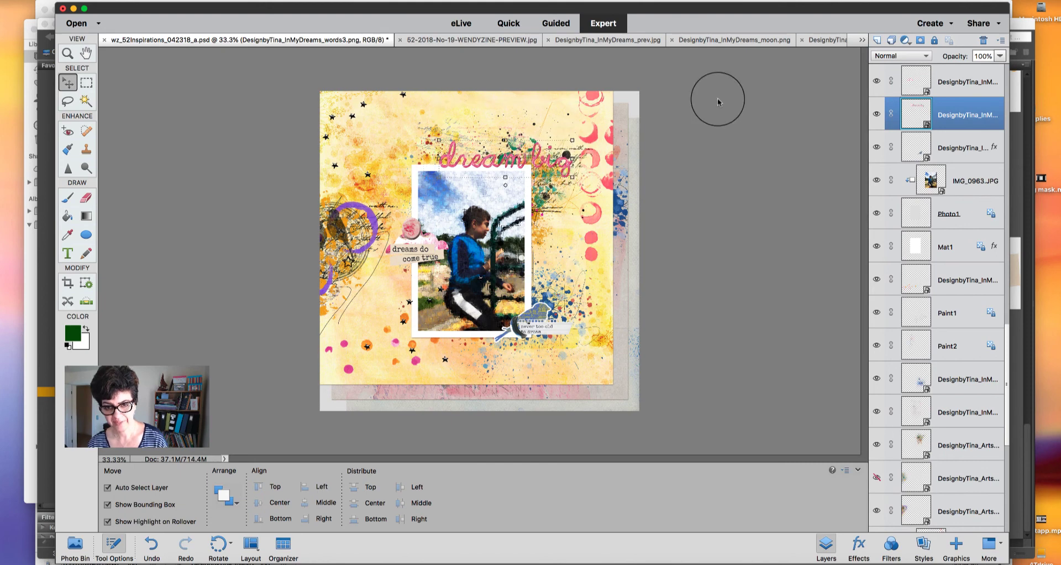
# Step: Try the orange and grey-blue Oscraps-GT styles on the "dream big" title and apply the navy one
pyautogui.click(922, 546)
pyautogui.click(928, 40)
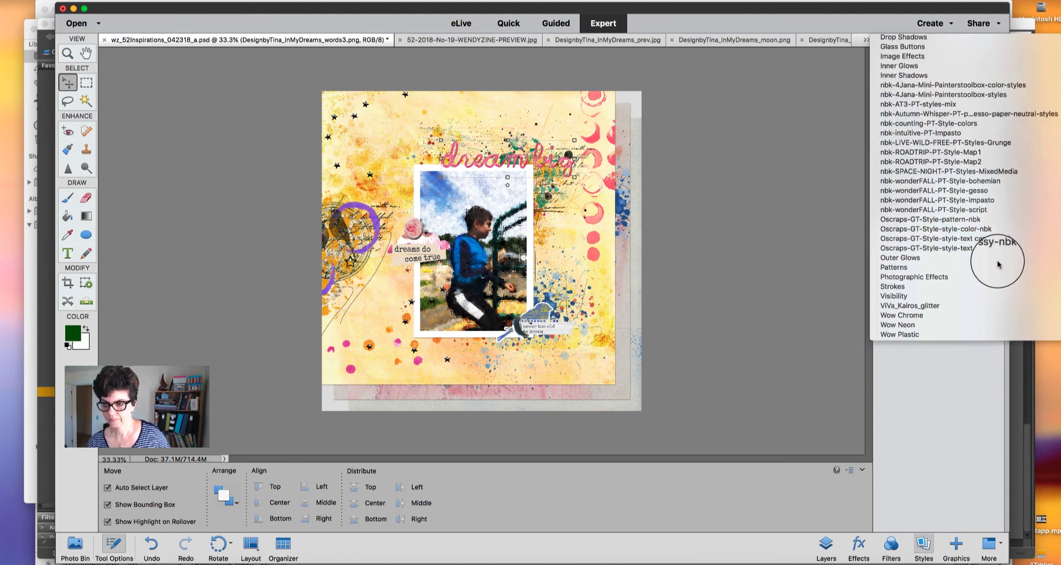
pyautogui.click(998, 264)
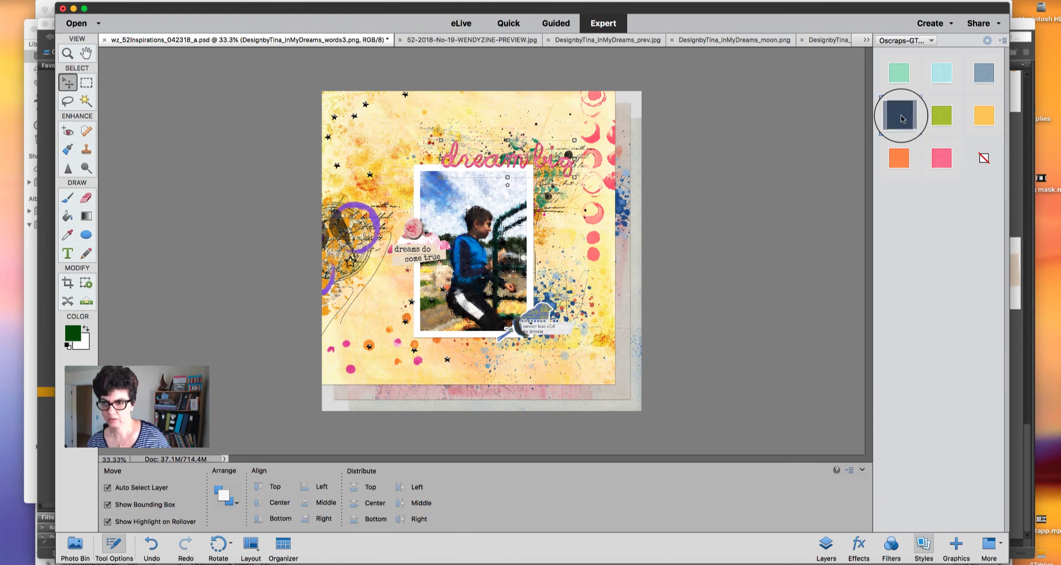
pyautogui.click(900, 119)
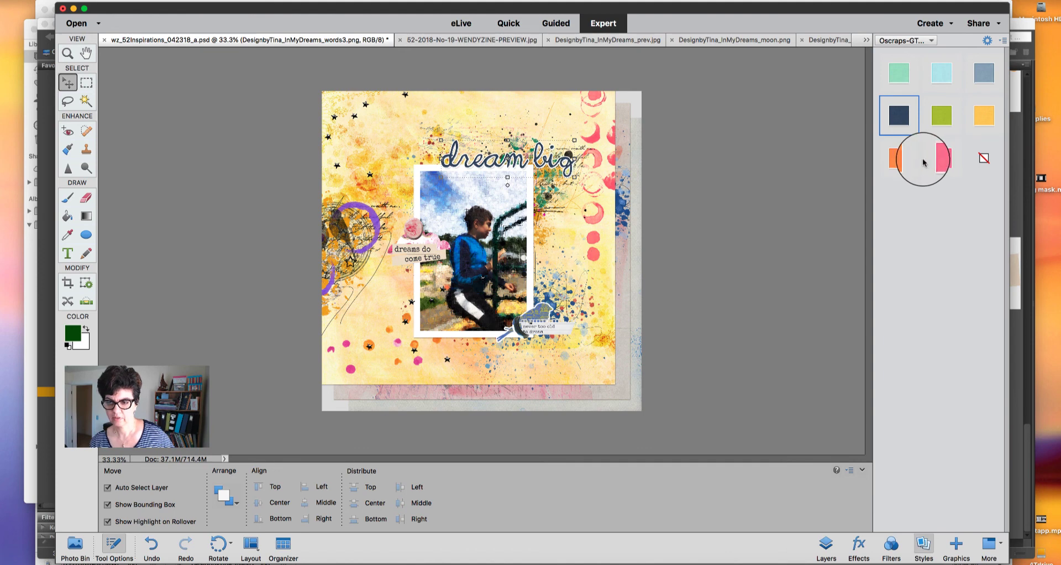
pyautogui.click(900, 160)
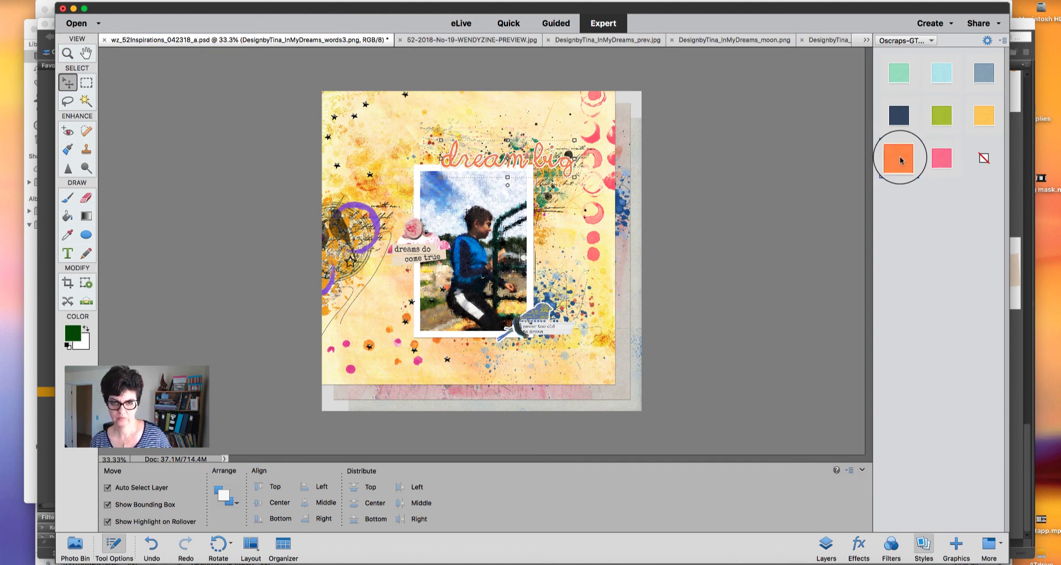
pyautogui.click(981, 75)
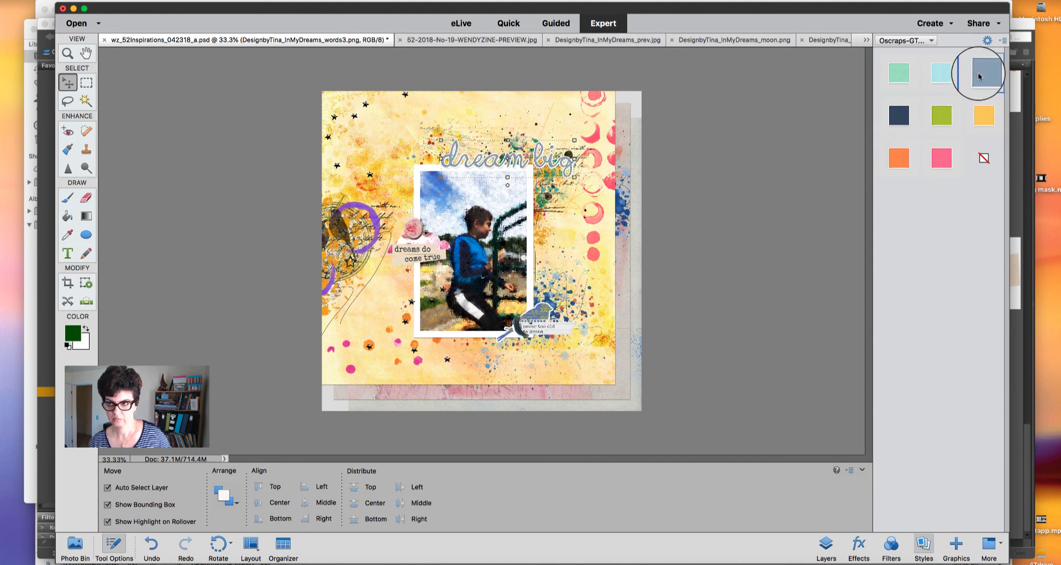
pyautogui.click(899, 113)
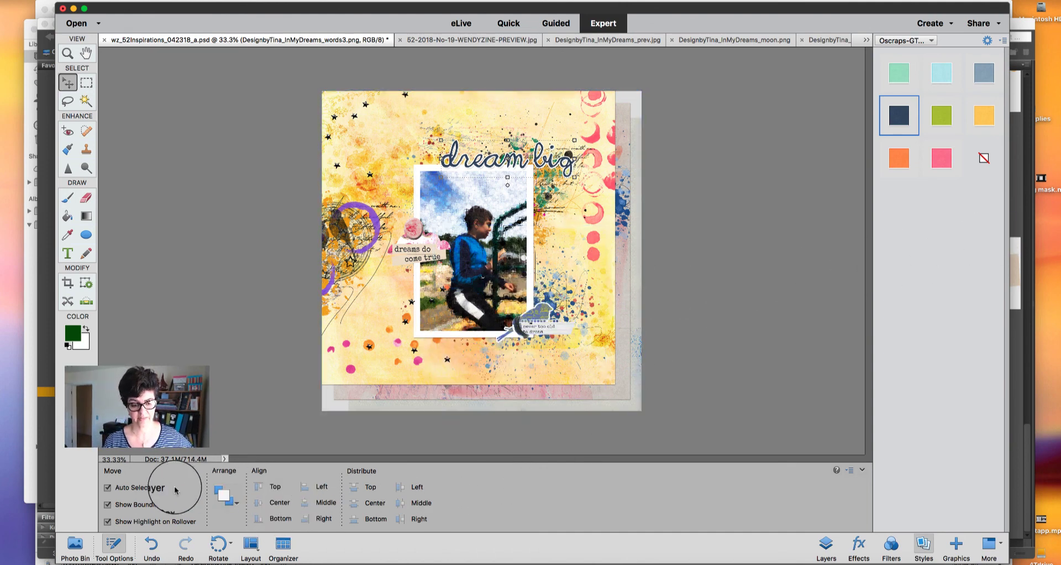
# Step: Display the open files and the scrapbook layout's layers
pyautogui.click(75, 545)
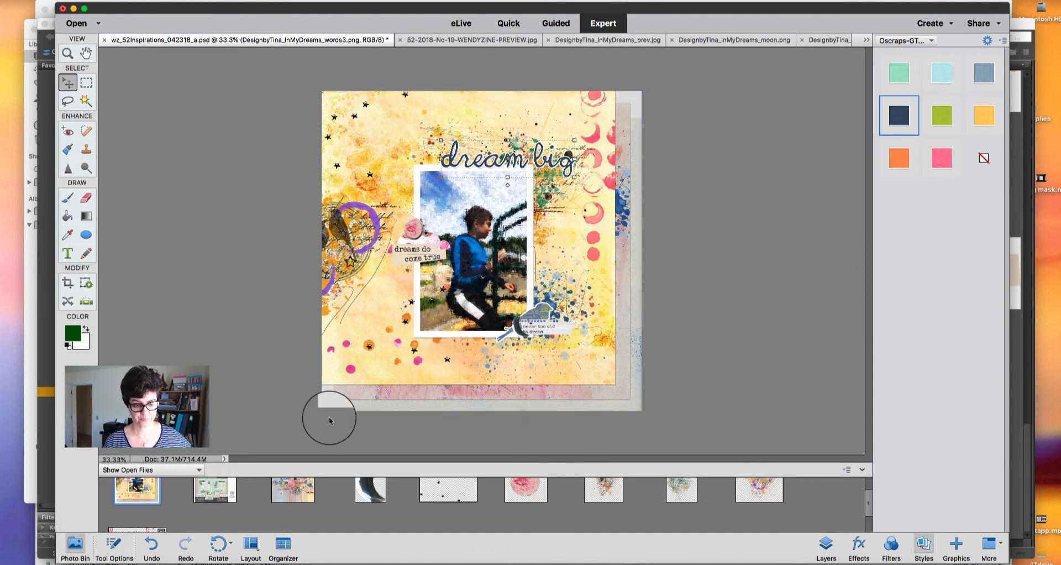
pyautogui.click(826, 546)
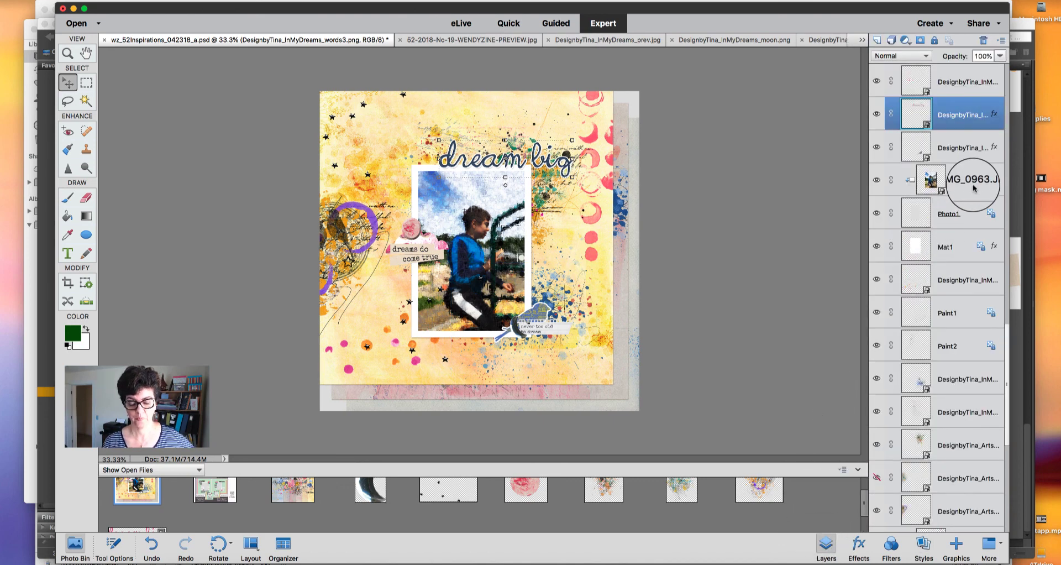